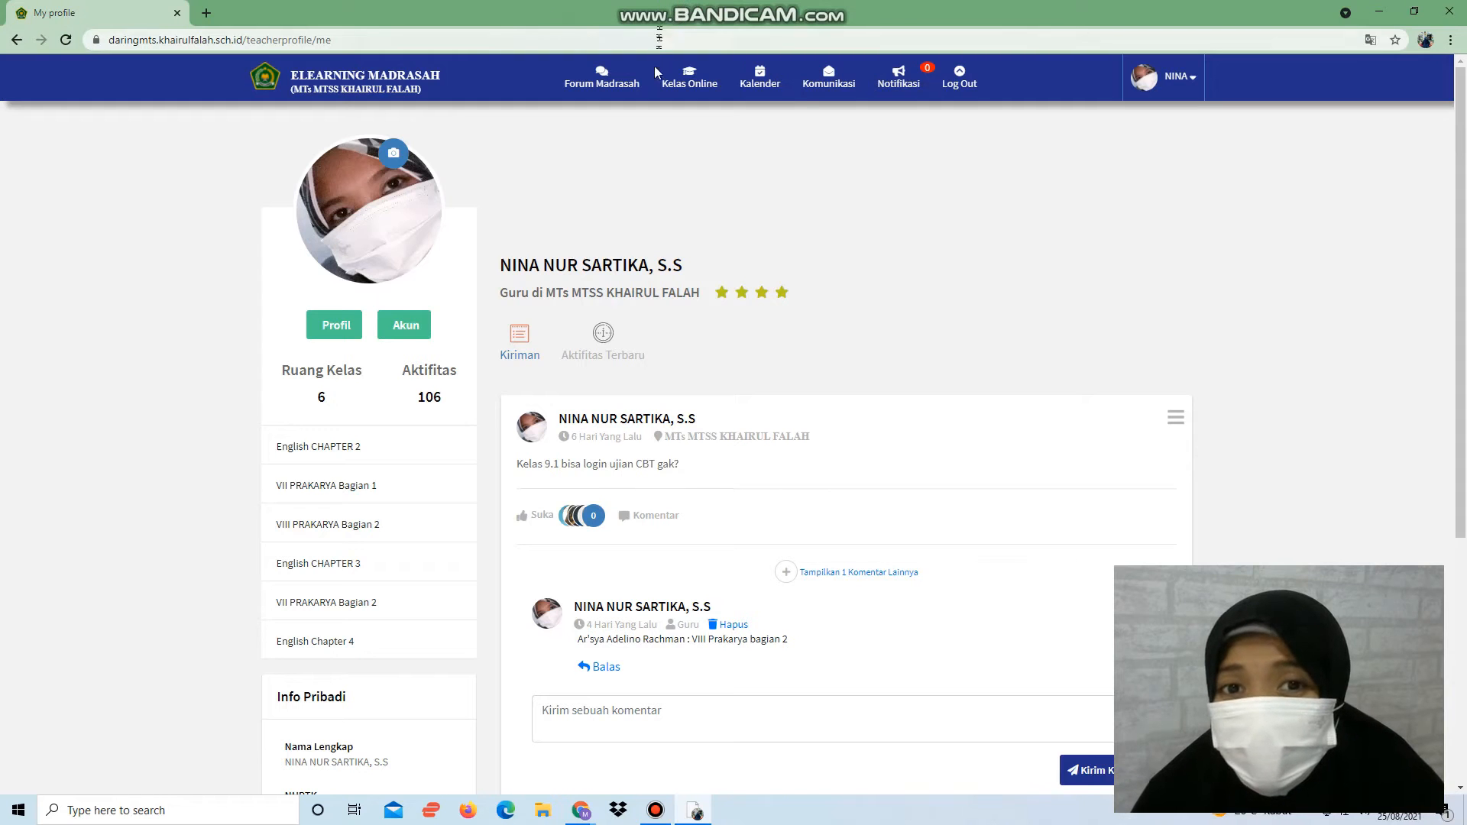
# Step: Close the browser's developer tools and open the form for creating a new online class
pyautogui.moveTo(678, 86)
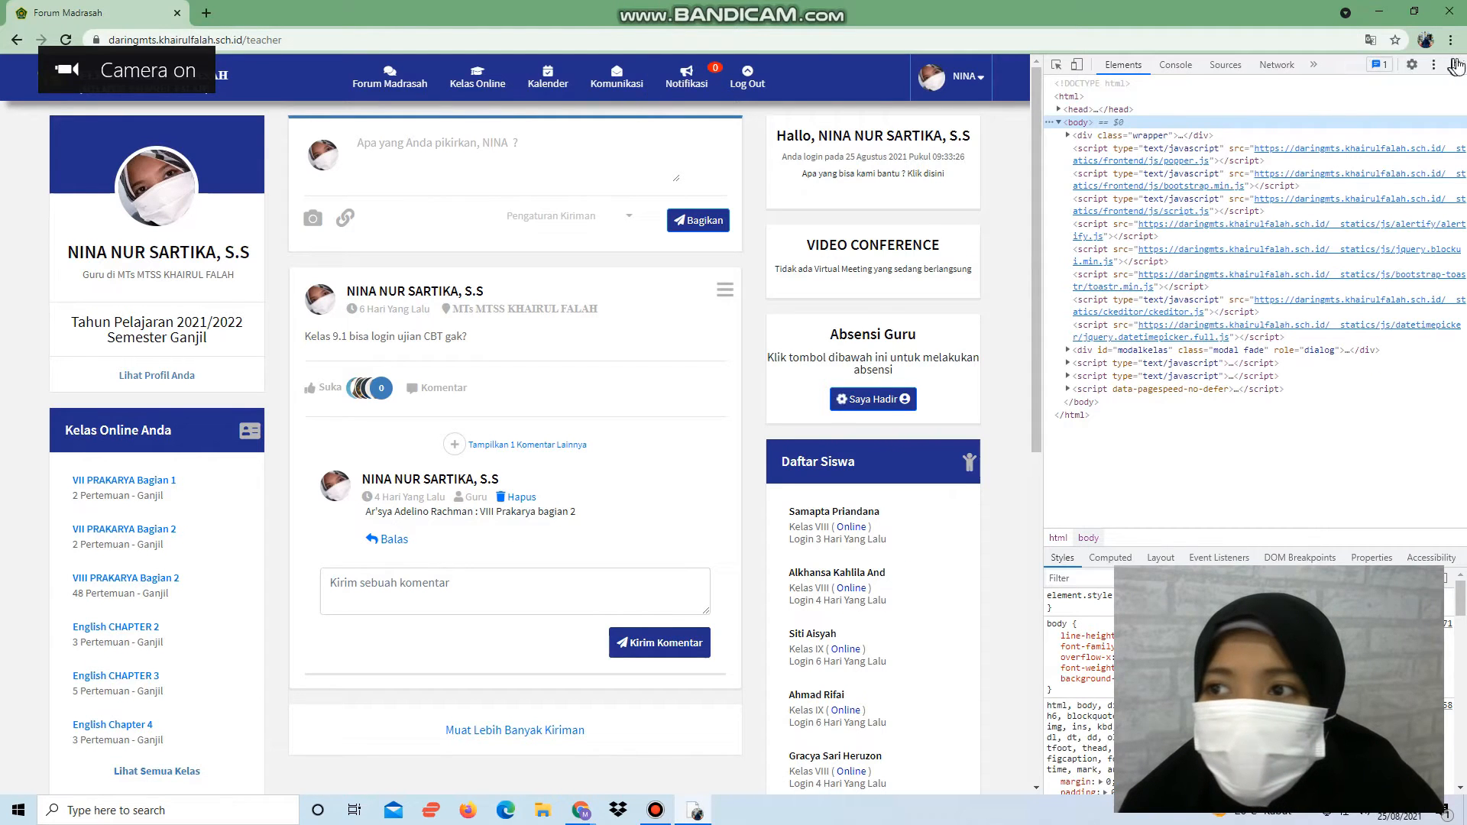
pyautogui.click(1457, 65)
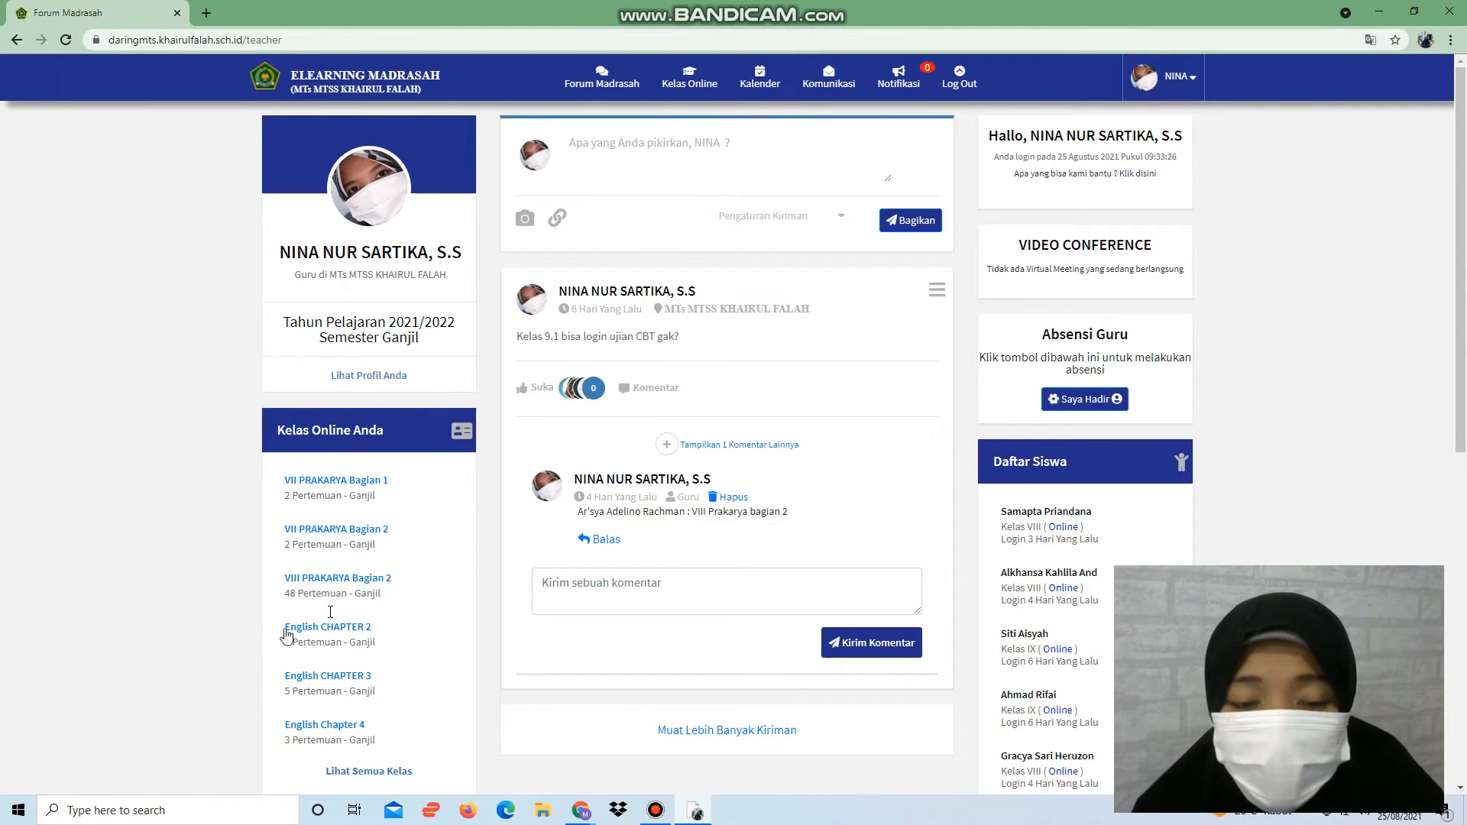
pyautogui.click(707, 95)
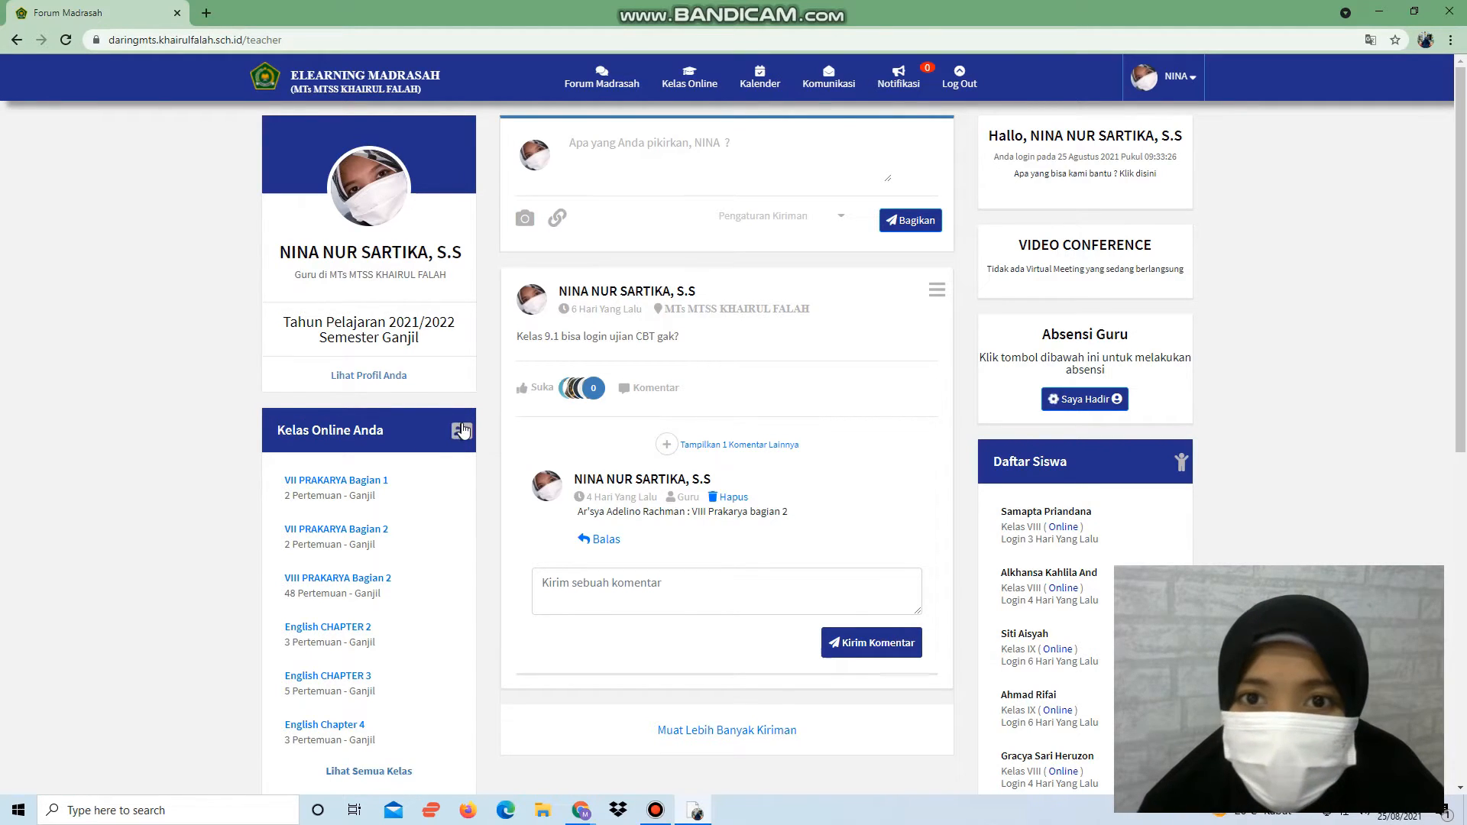
pyautogui.click(714, 79)
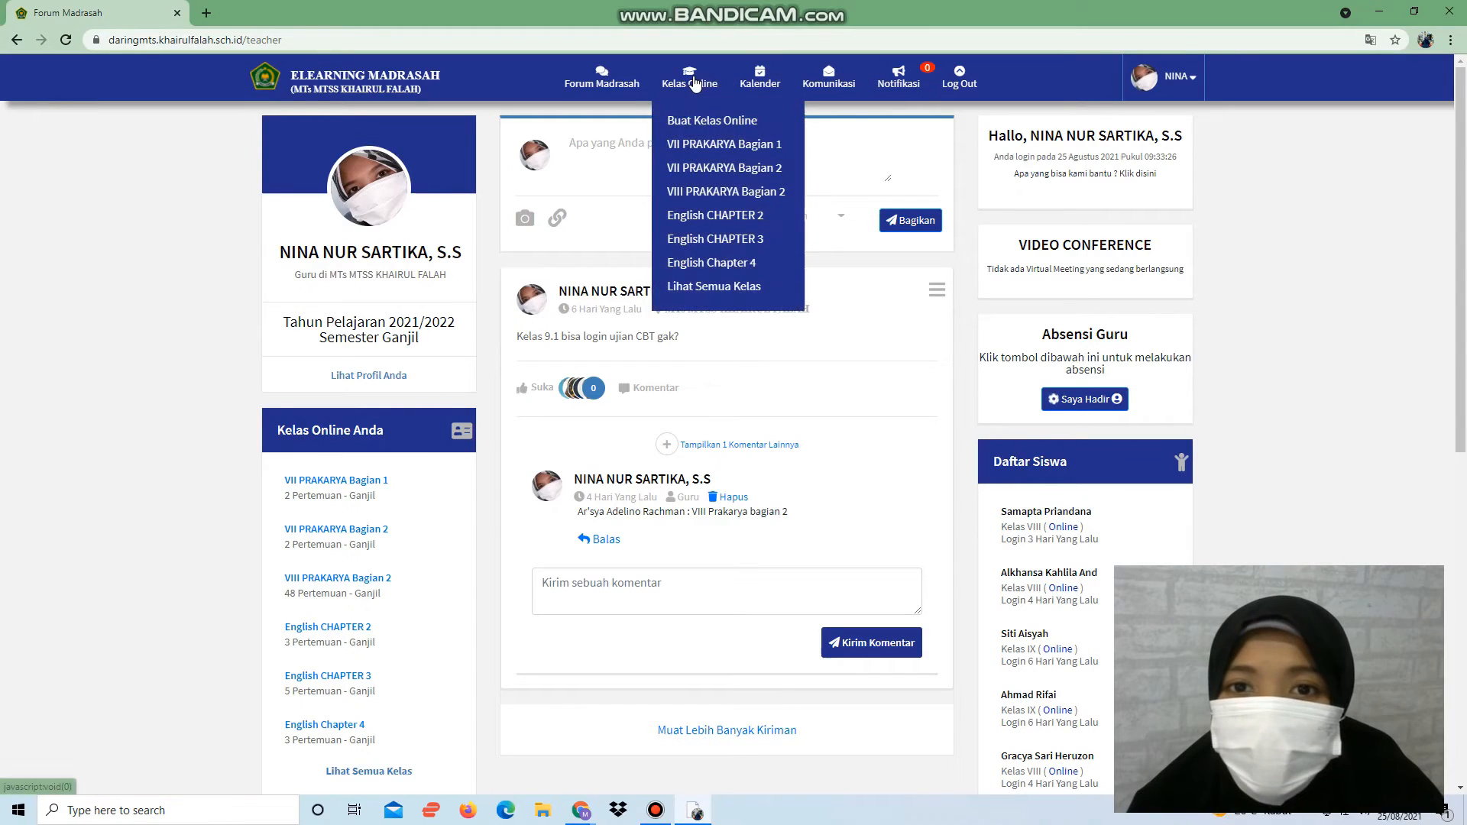
pyautogui.click(697, 133)
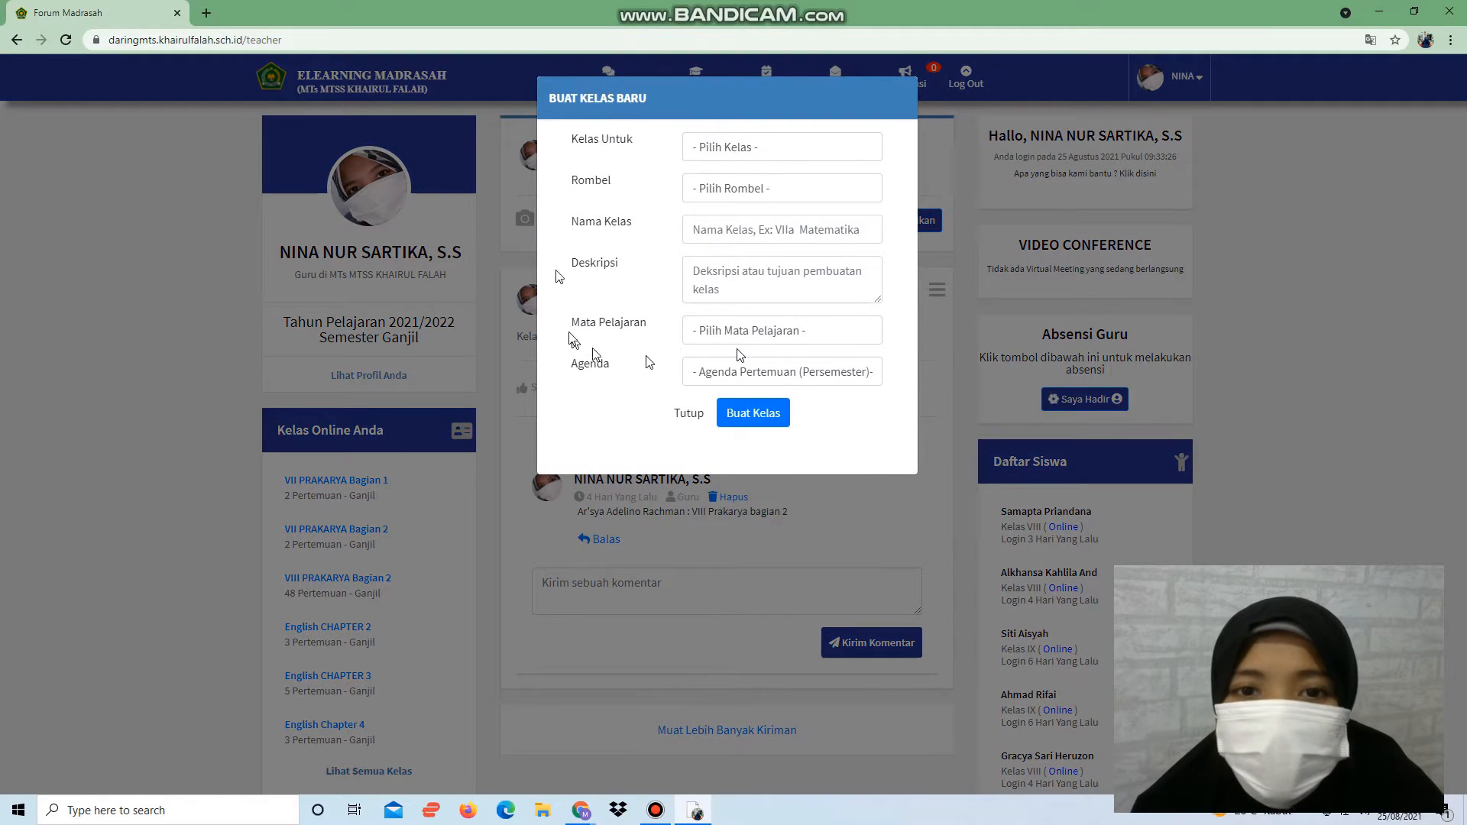
# Step: Set the new class's grade level to Kelas VII and its Rombel to VII
pyautogui.click(736, 147)
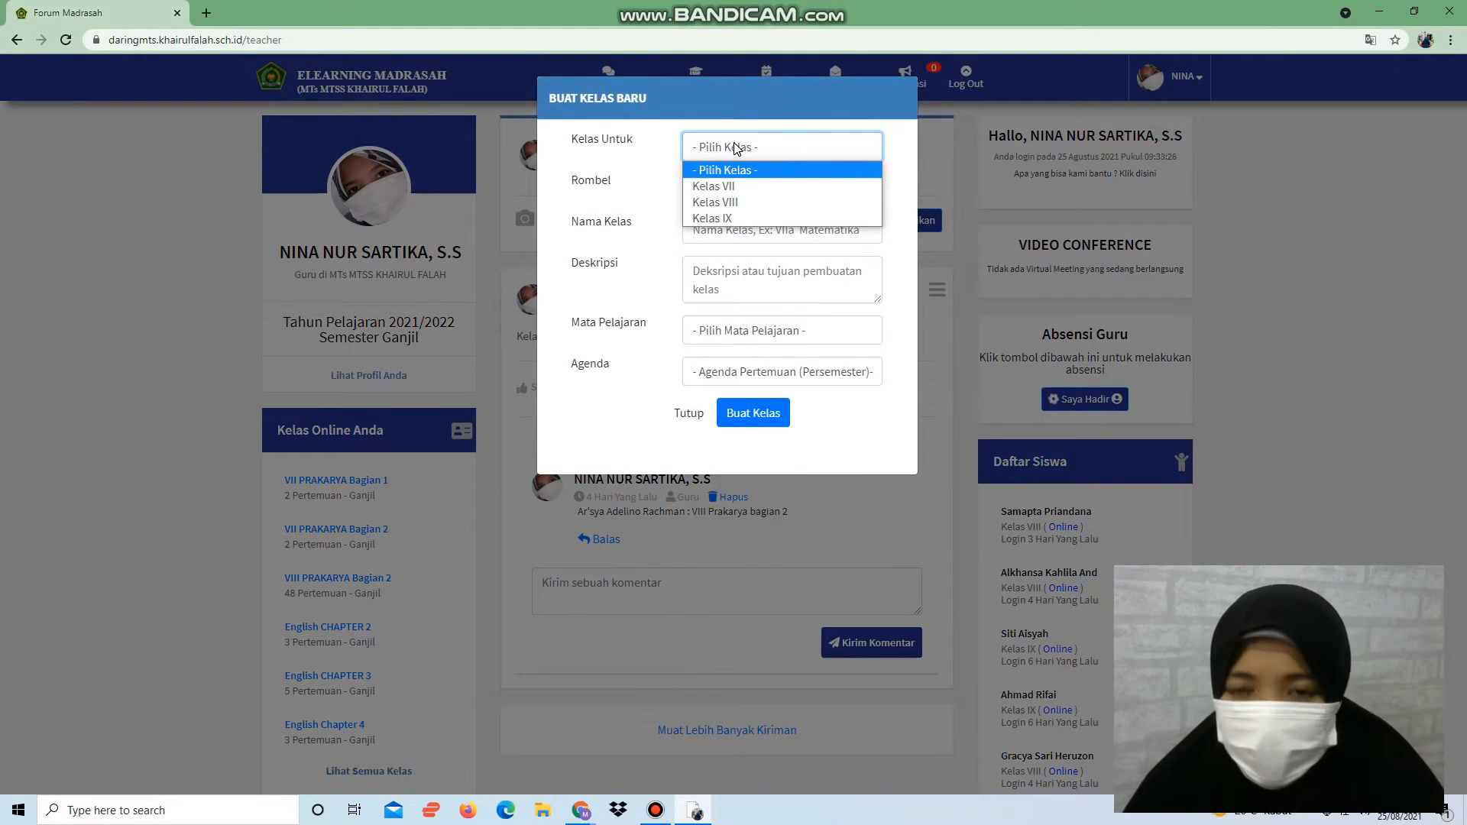
pyautogui.click(721, 188)
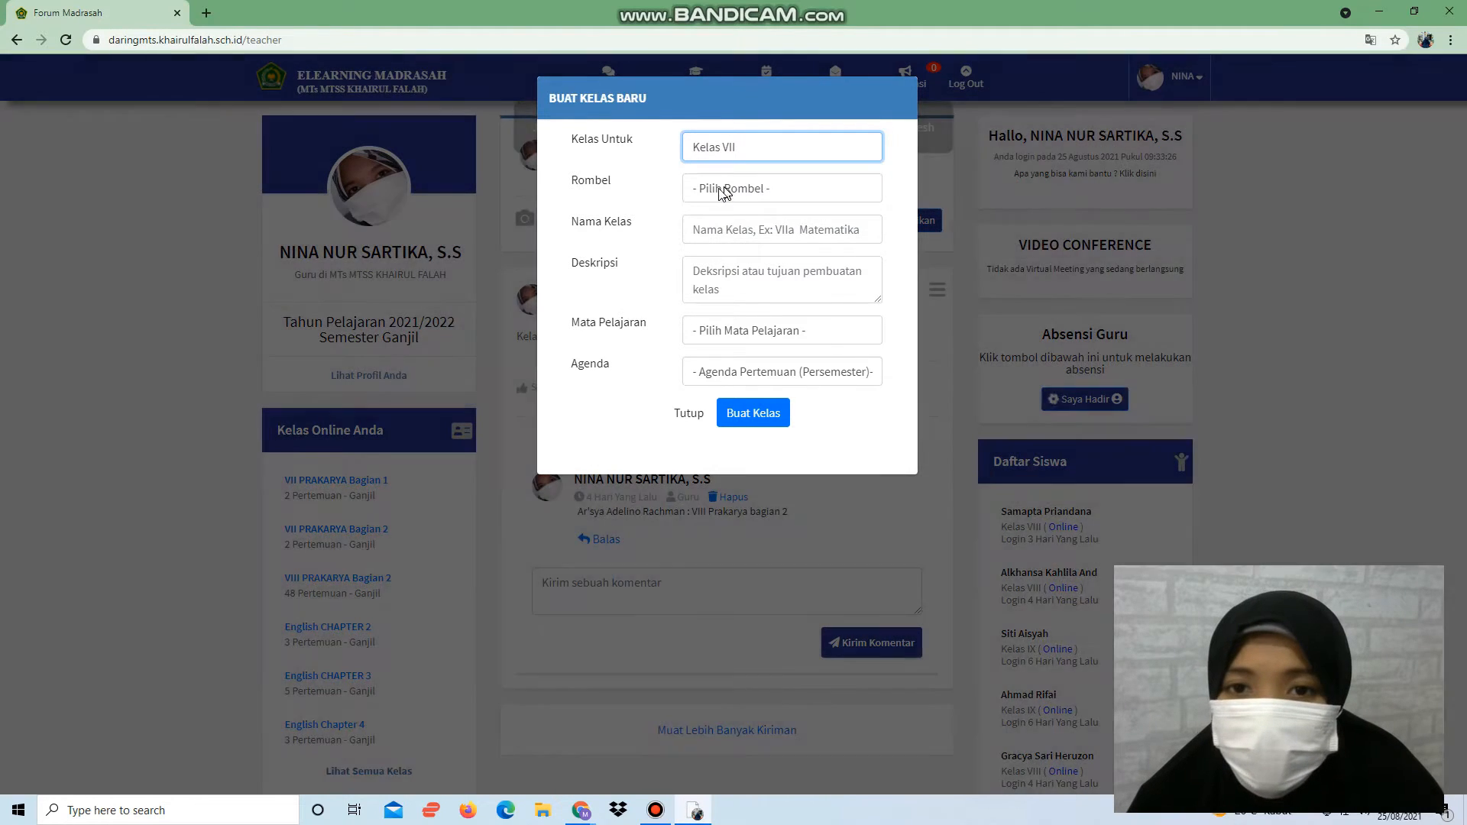
pyautogui.click(721, 191)
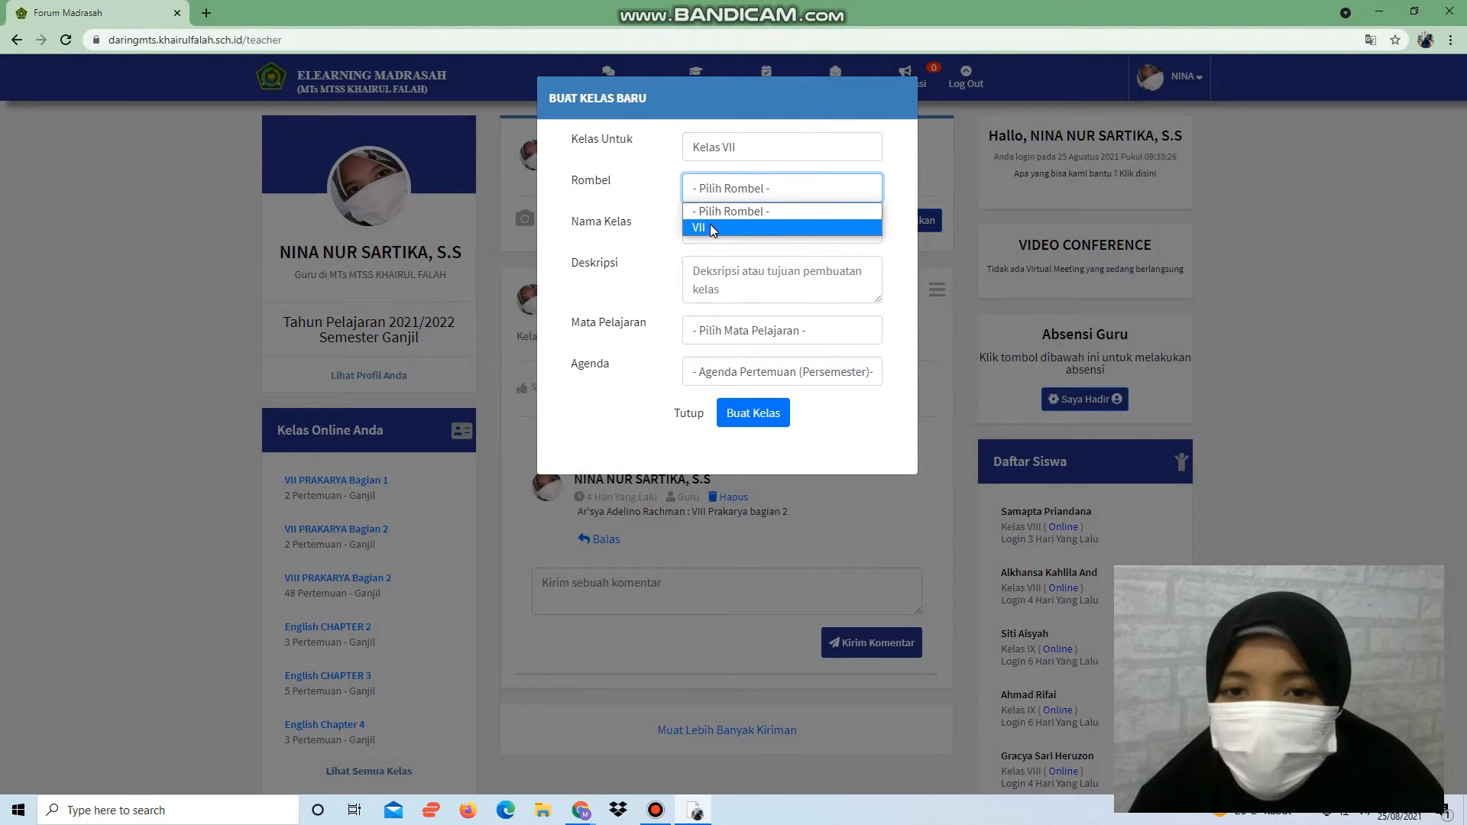
pyautogui.click(710, 226)
# Step: Try Kelas IX to check its Rombel options, and return the form to Kelas VII with Rombel VII
pyautogui.click(740, 157)
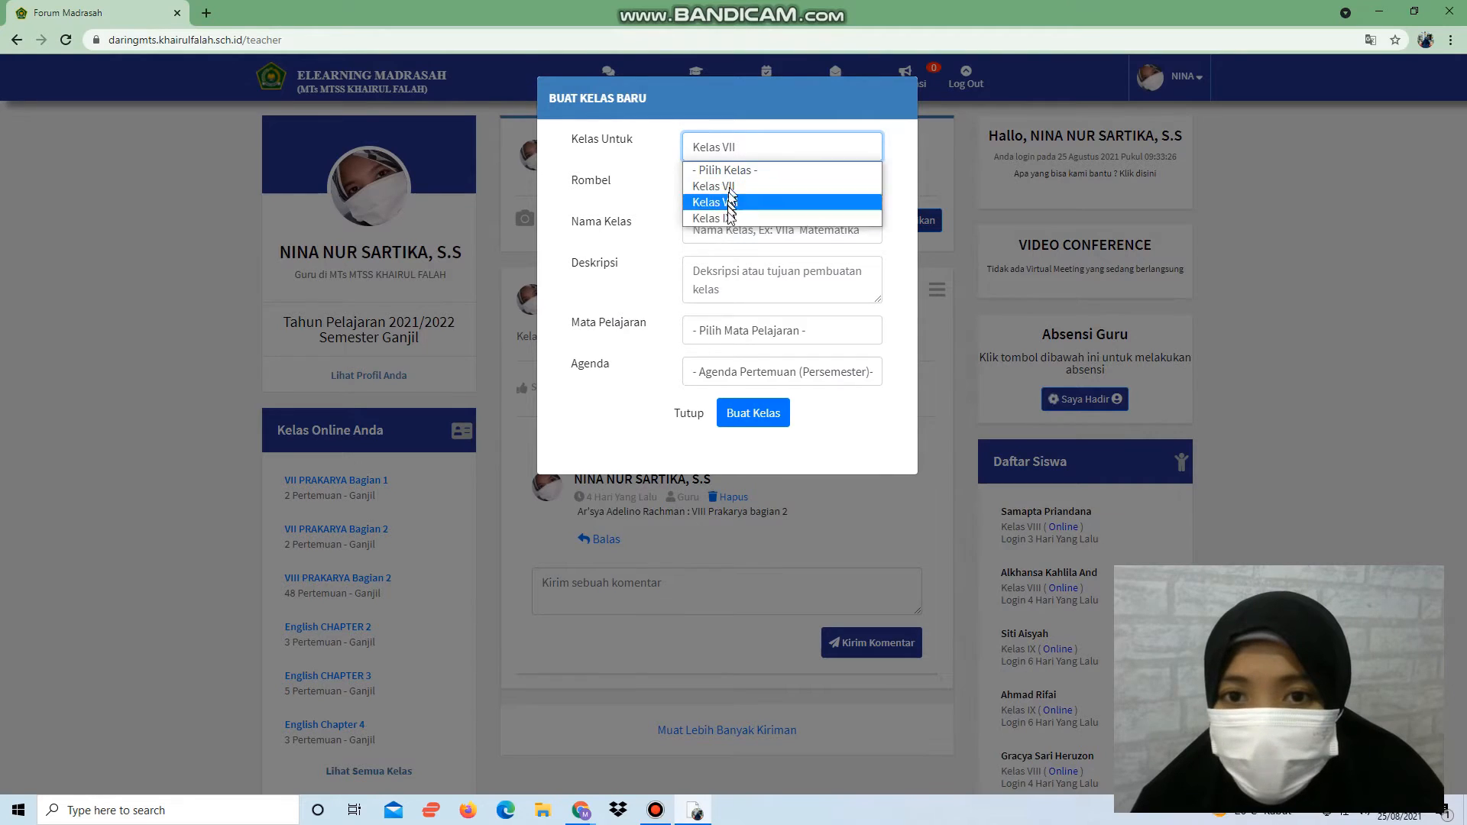
pyautogui.click(734, 211)
pyautogui.click(733, 191)
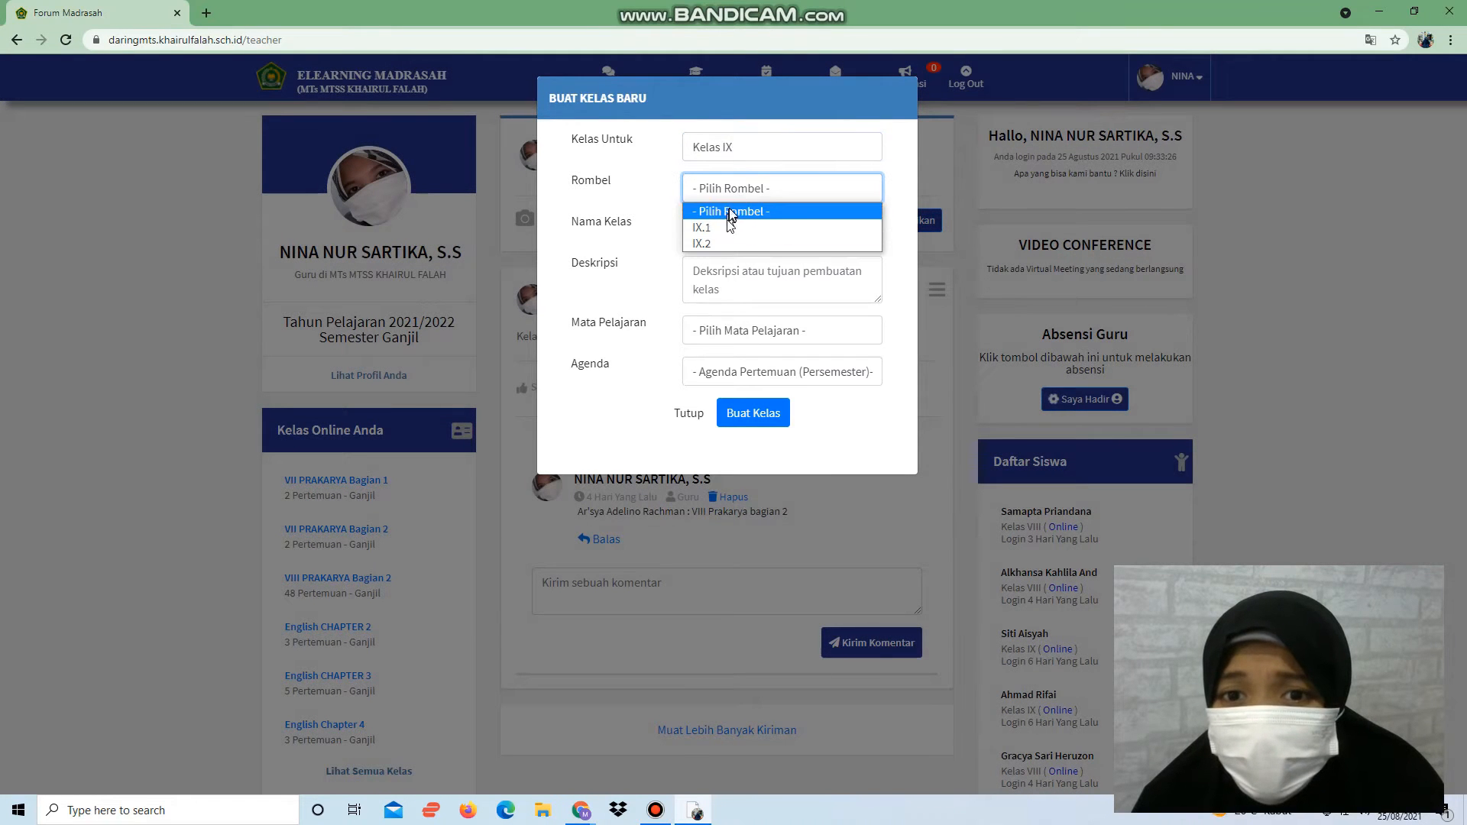
pyautogui.click(732, 156)
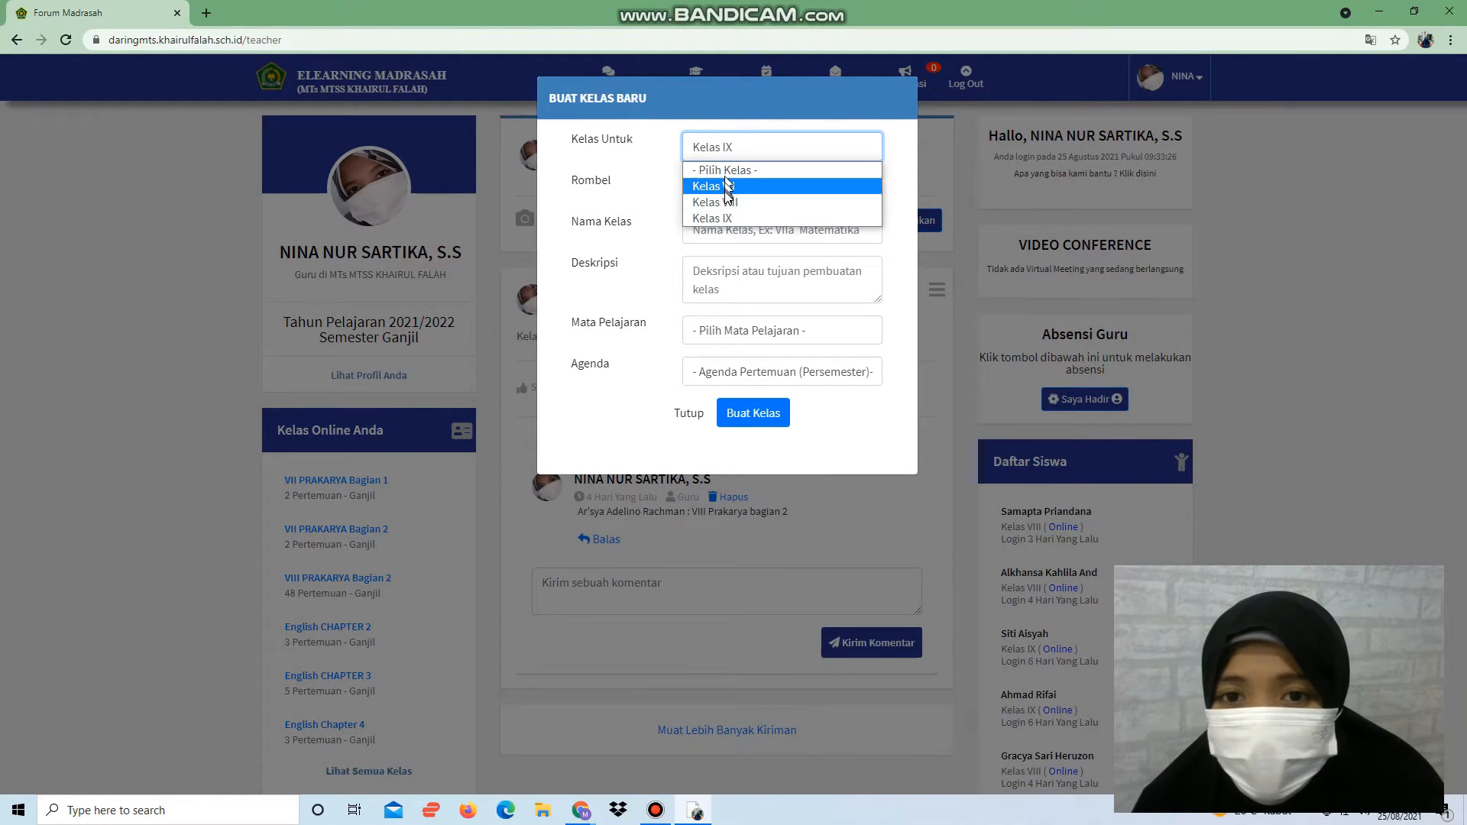
pyautogui.click(729, 188)
pyautogui.click(730, 190)
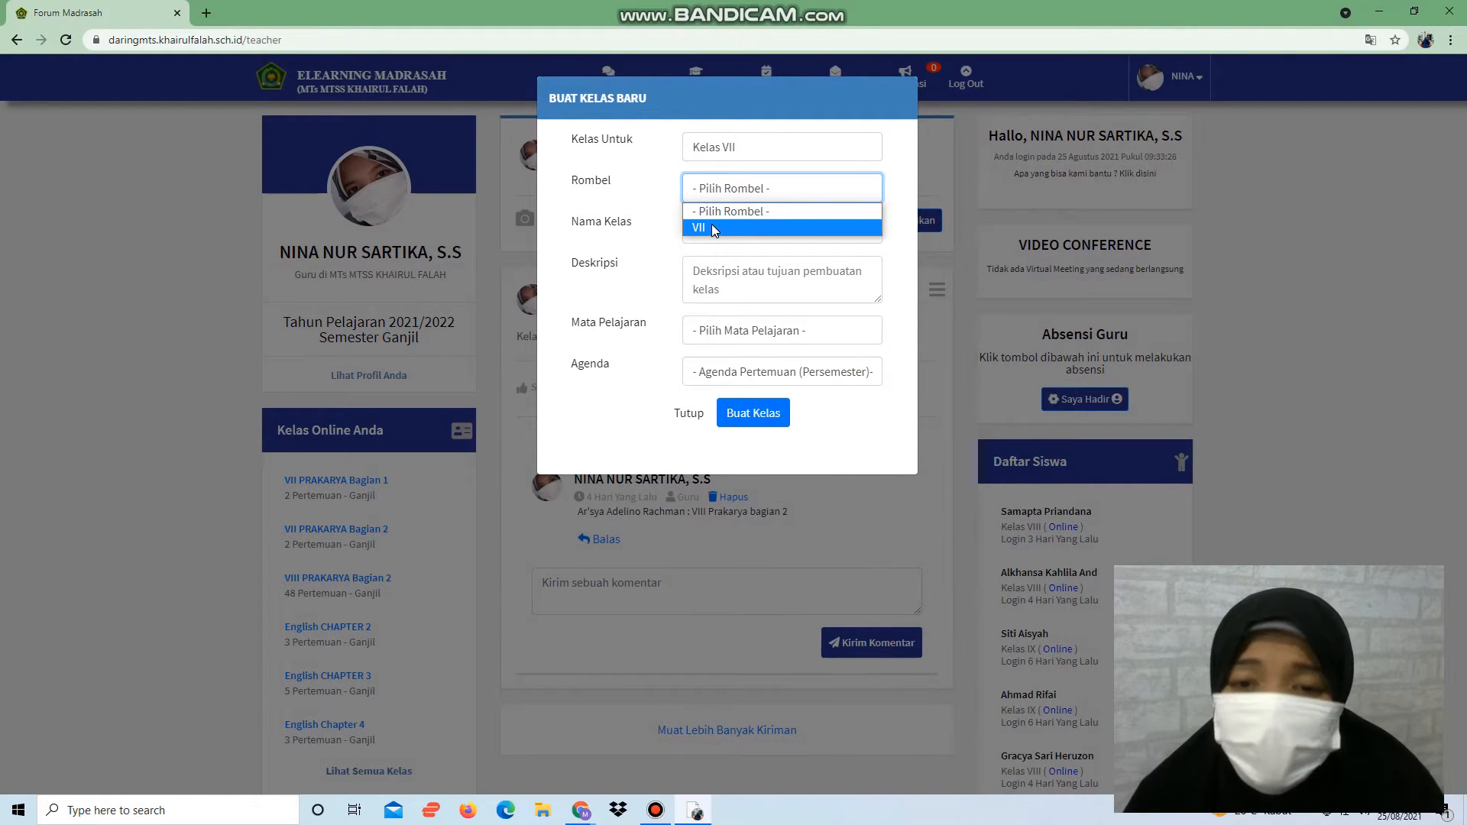
pyautogui.click(711, 227)
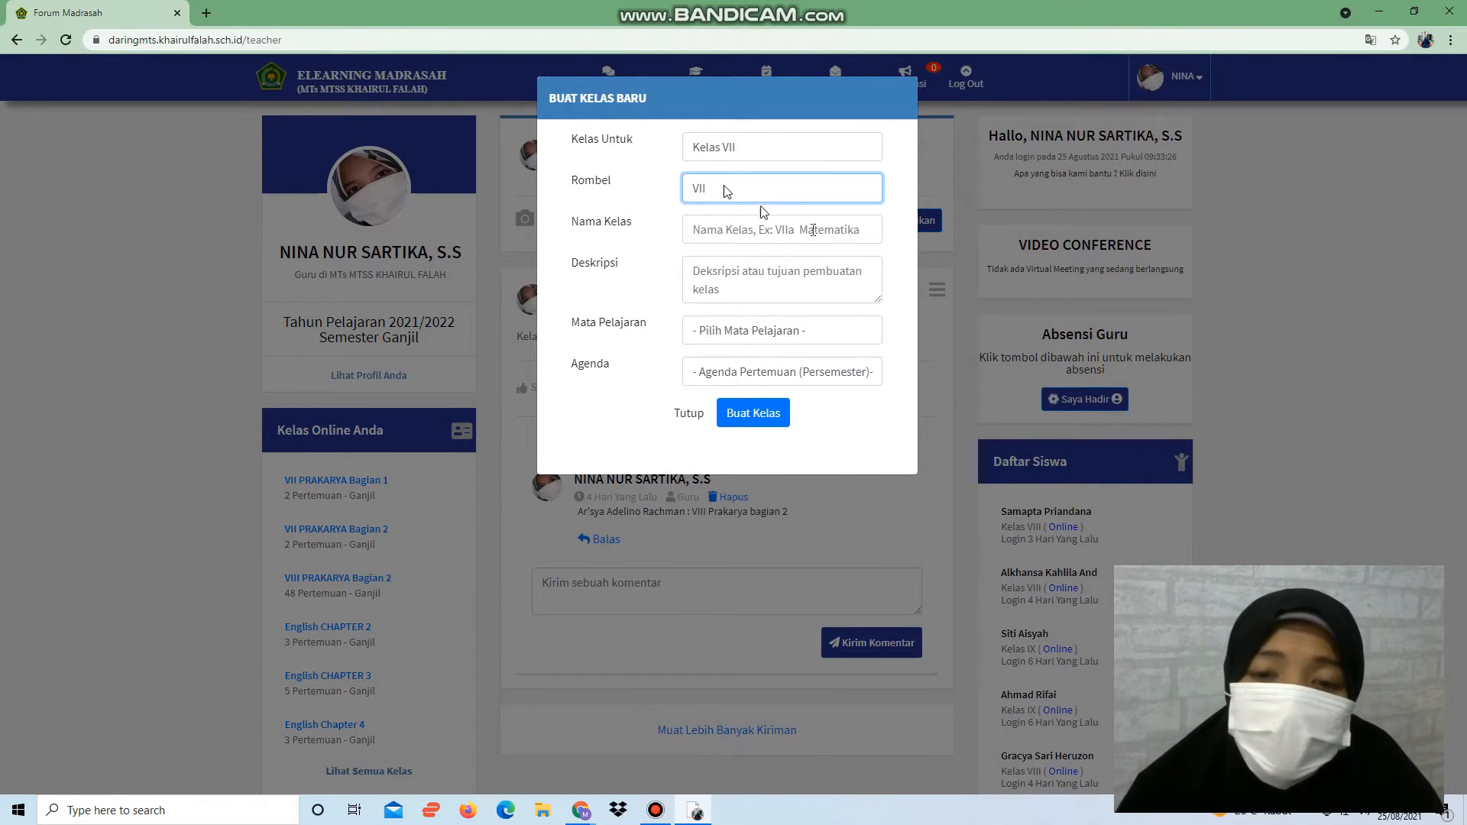
# Step: Name the new class ENGLISH CHAPTER 6 and enter the description MATERI PRESENT TENSE
pyautogui.click(753, 238)
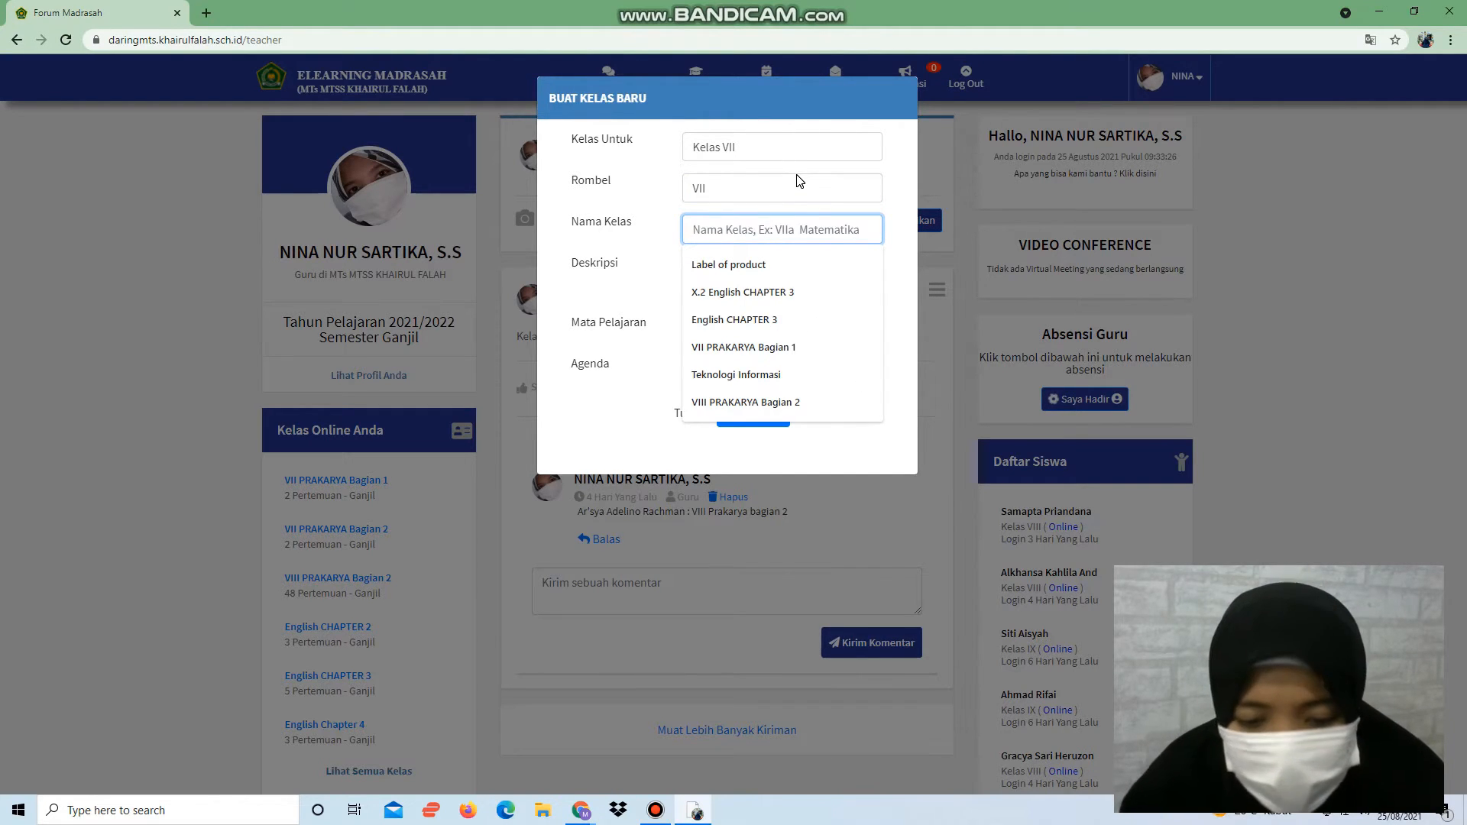
pyautogui.press('capslock')
pyautogui.write('EN')
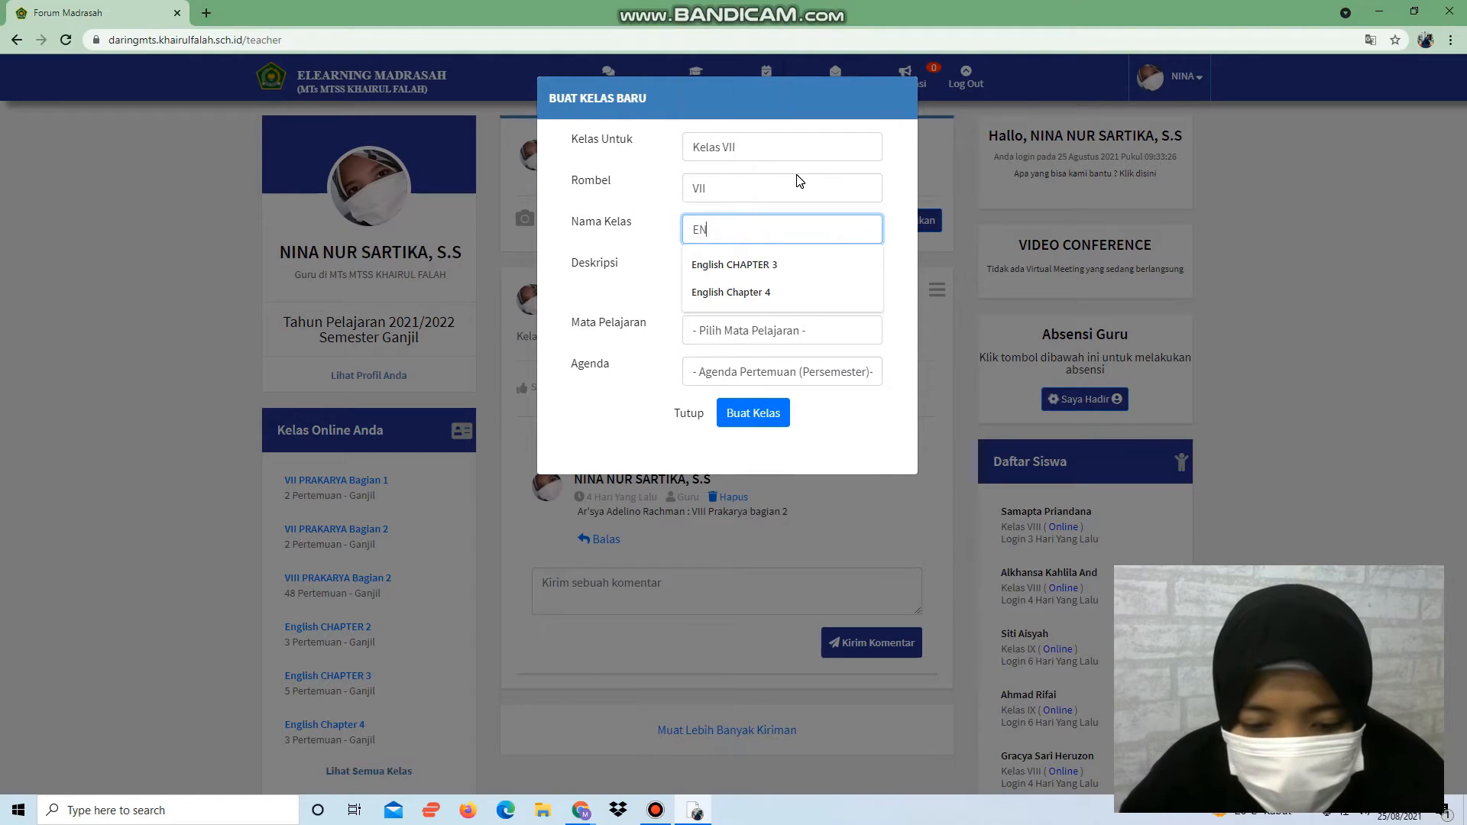
pyautogui.write('GLISH')
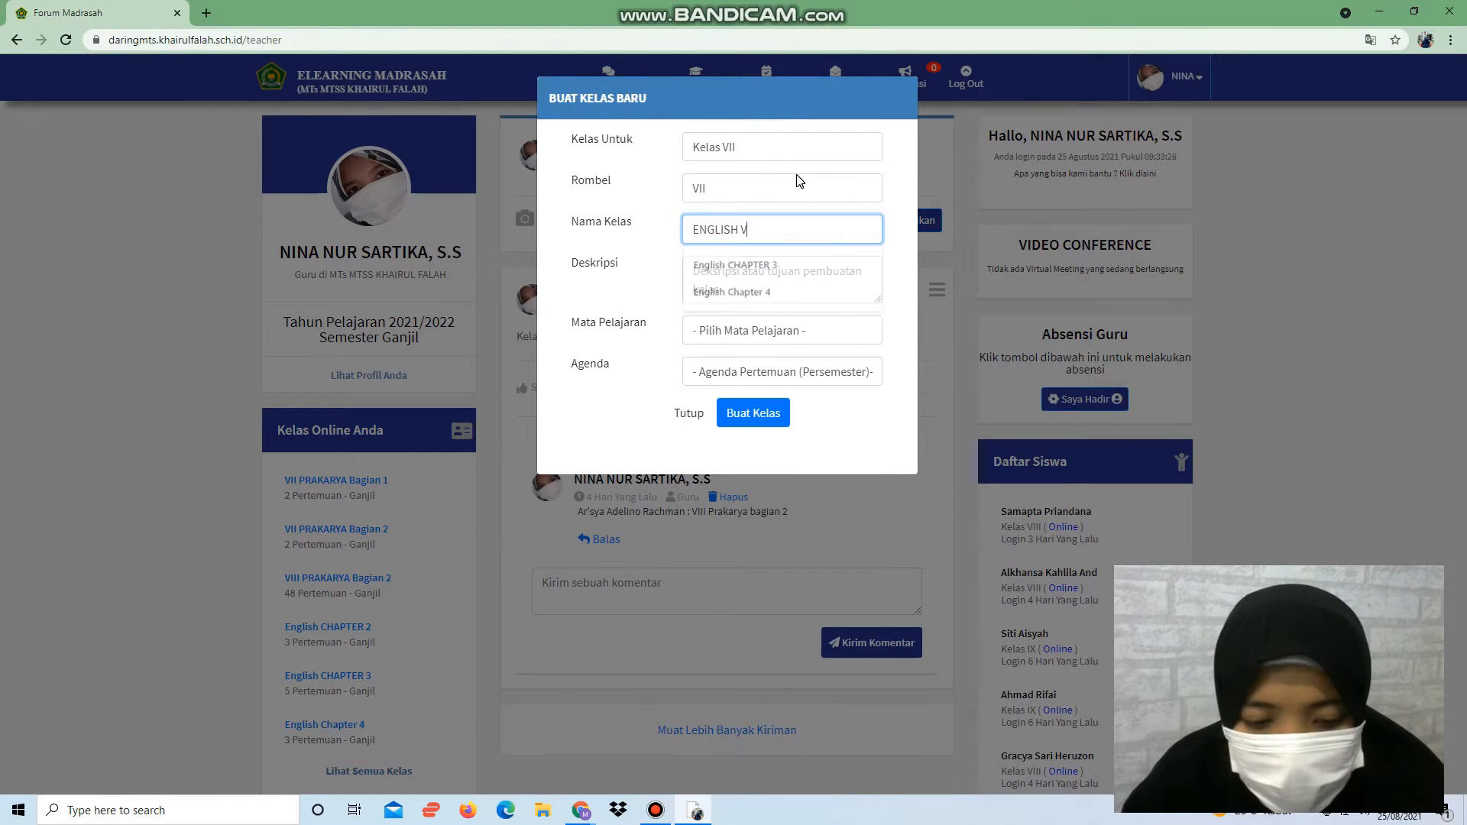
pyautogui.write(' CHAPT')
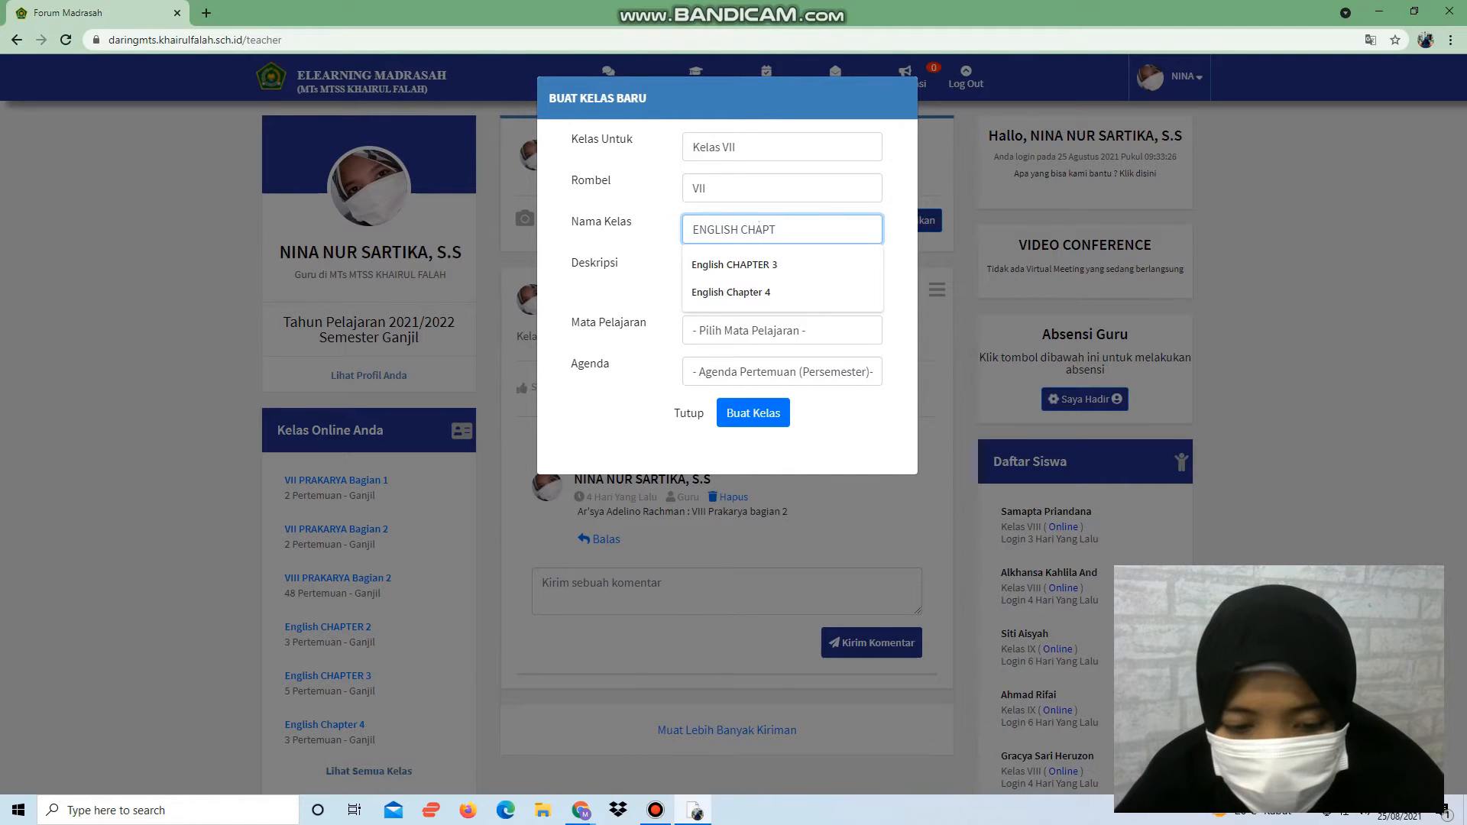
pyautogui.write('ER 6')
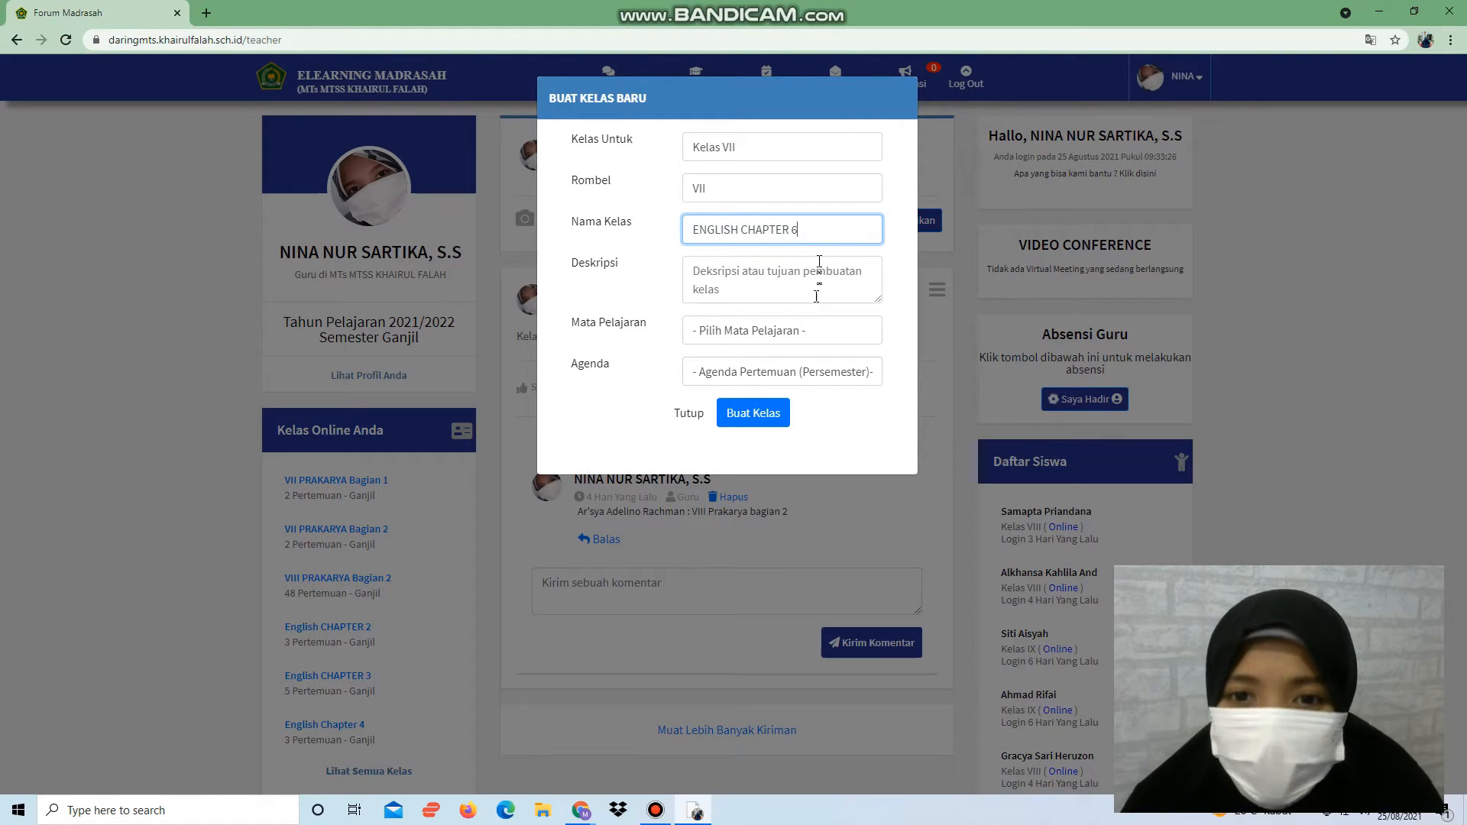
pyautogui.click(750, 276)
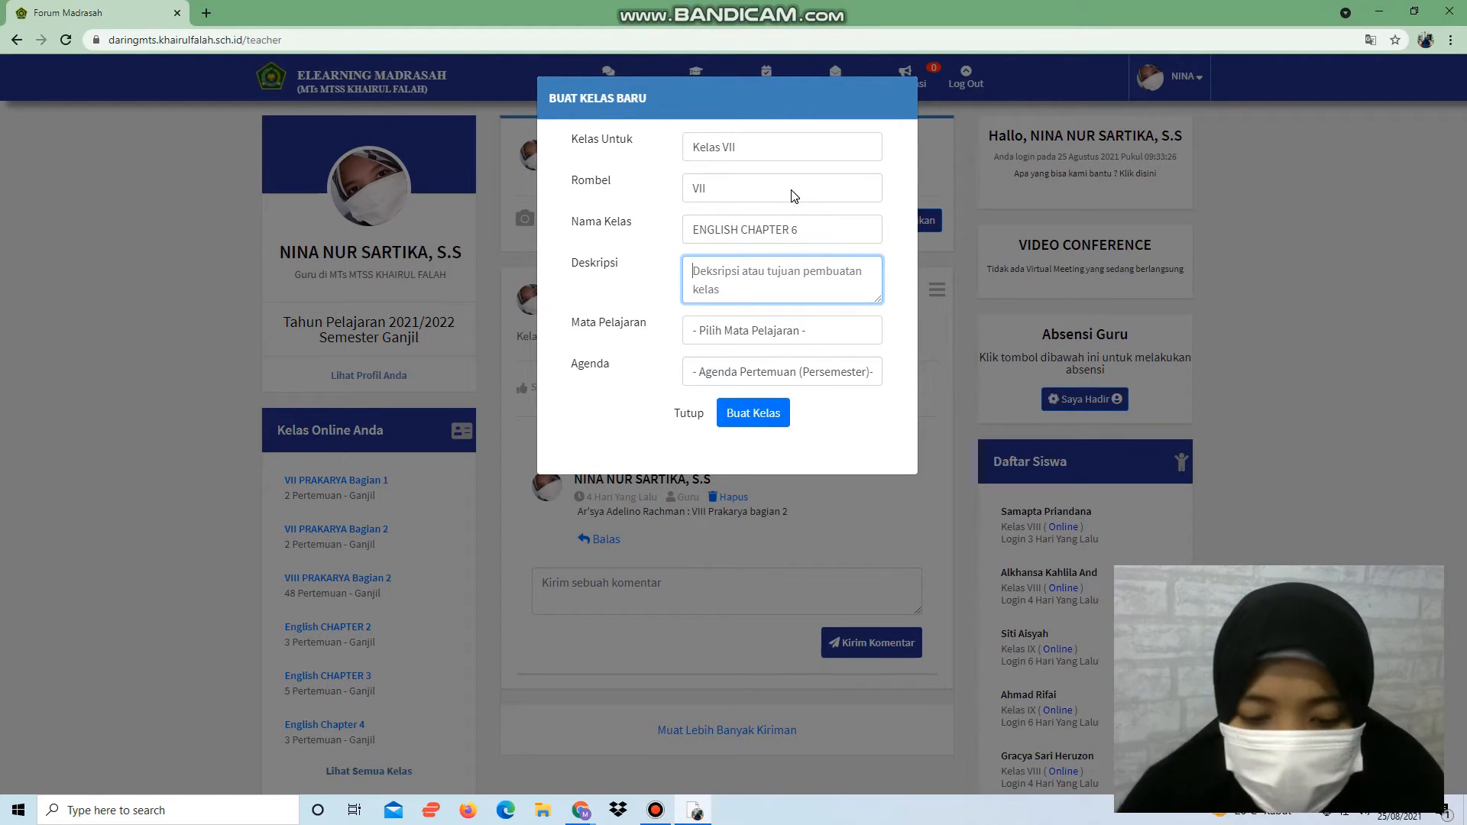
pyautogui.write('MATERI PRESENT TENSE')
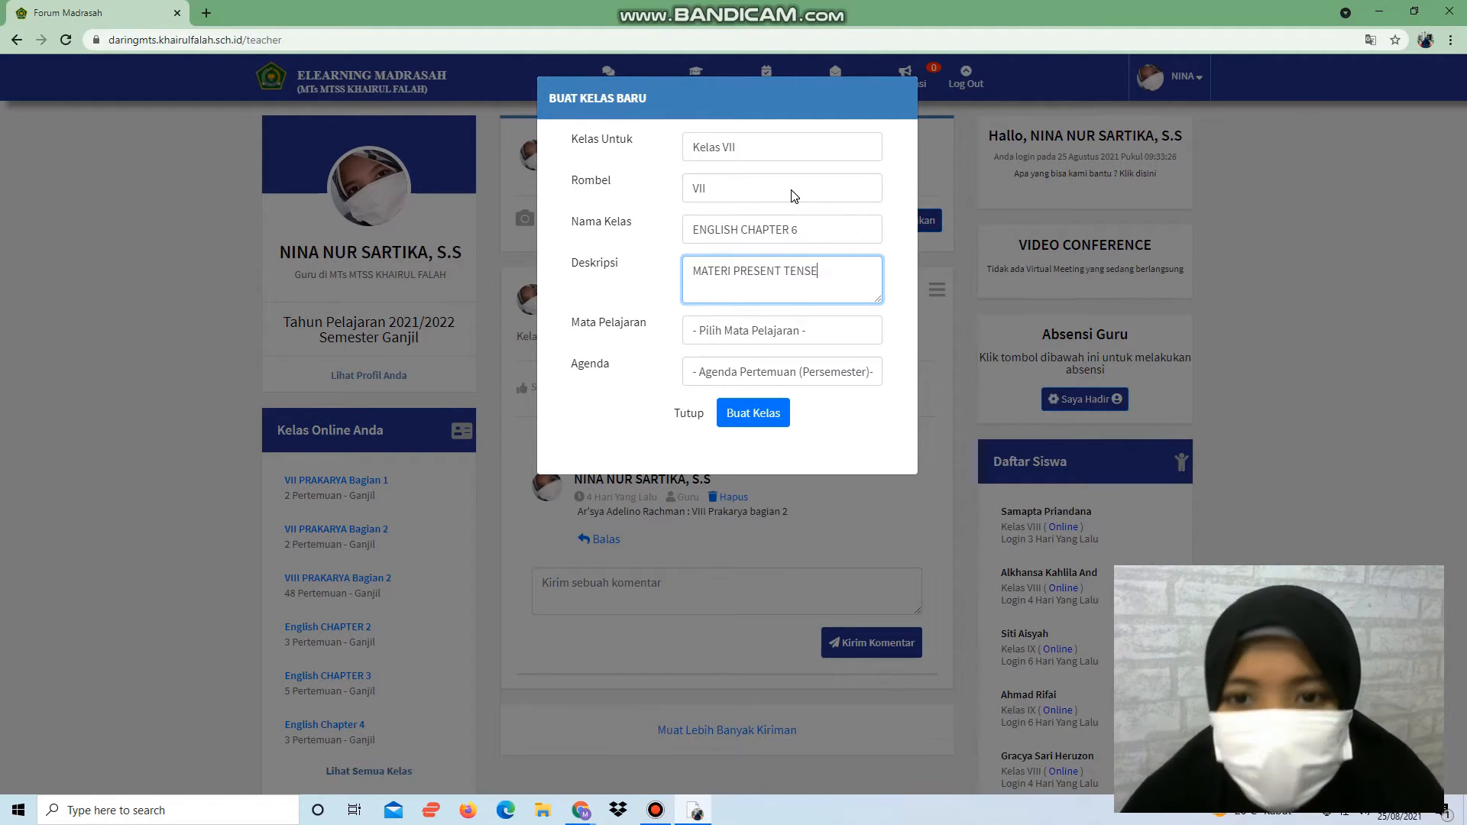
# Step: Choose Bahasa Inggris as the subject and 6 agenda meetings per semester, and create the class
pyautogui.click(732, 332)
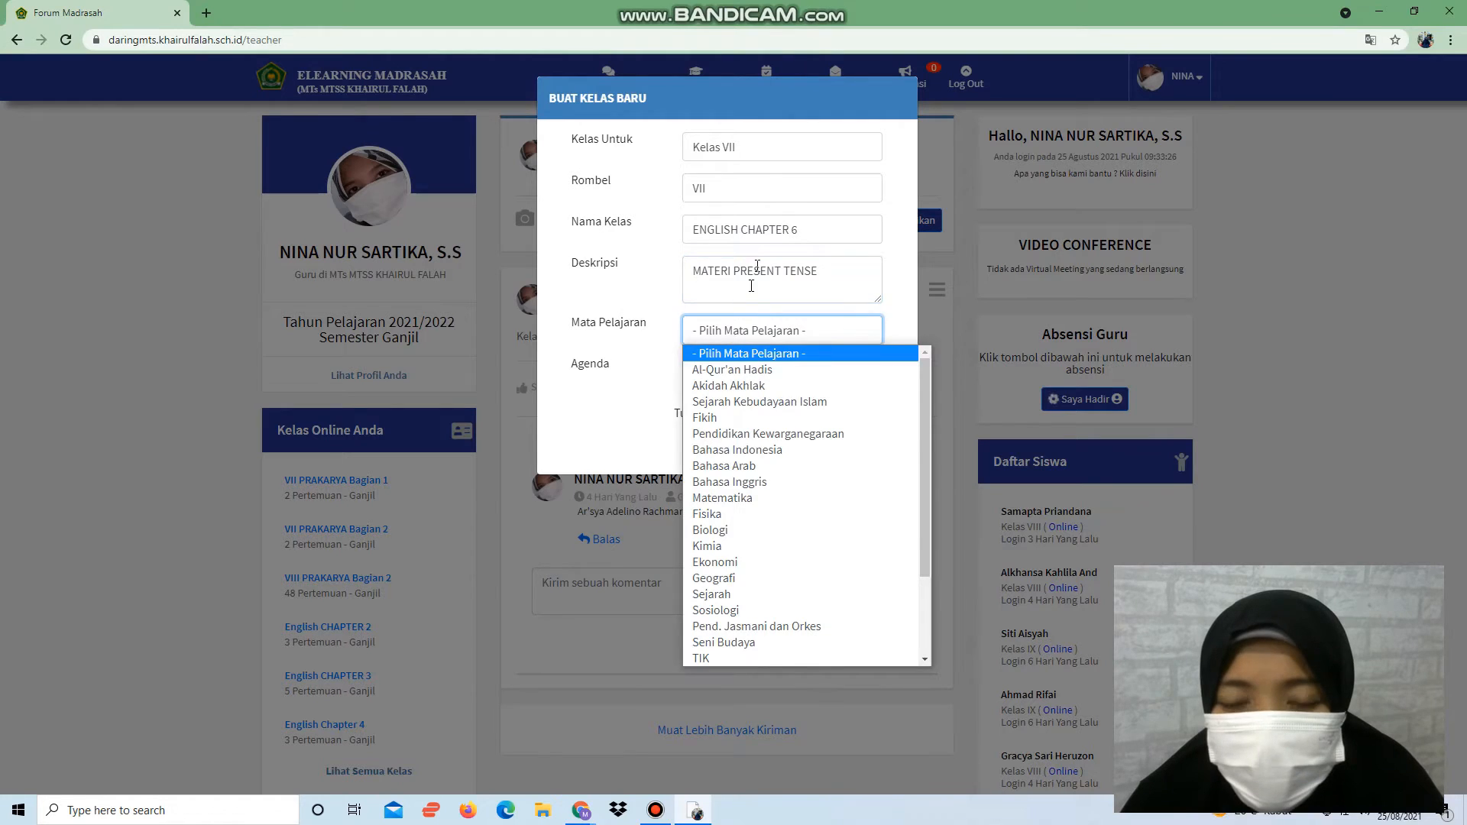
pyautogui.click(741, 331)
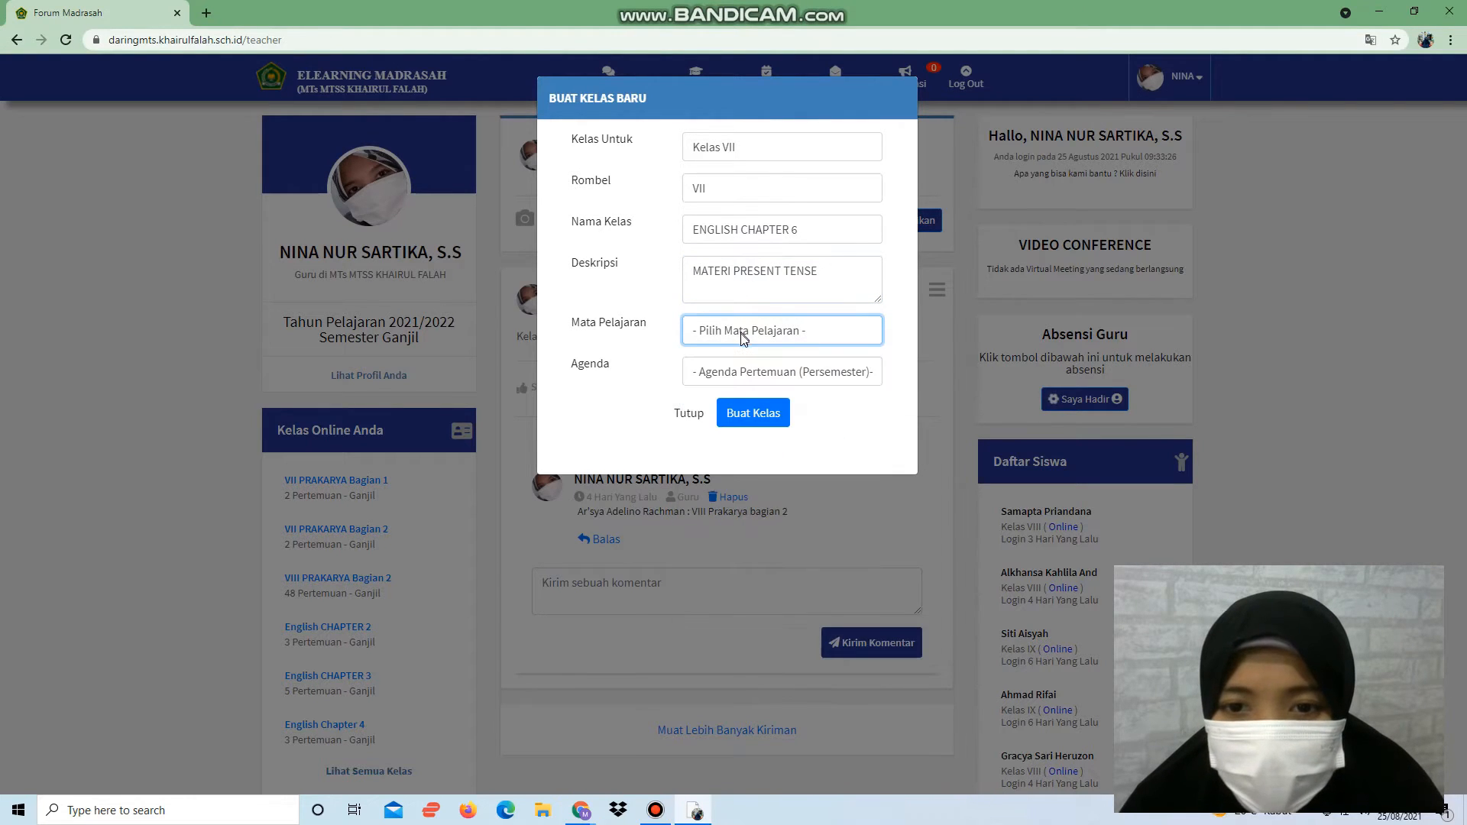
pyautogui.click(741, 331)
pyautogui.click(738, 473)
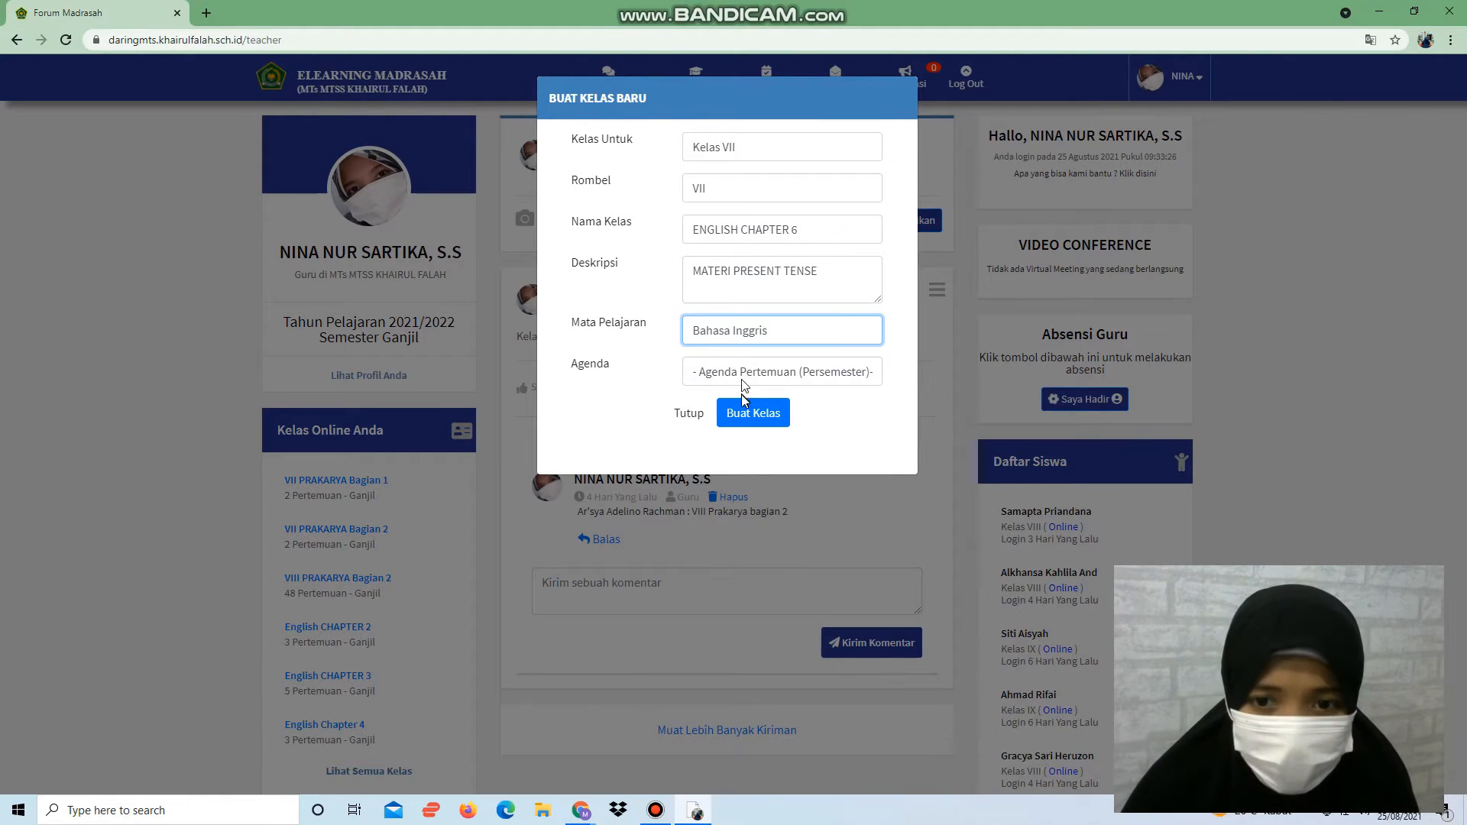
pyautogui.click(742, 380)
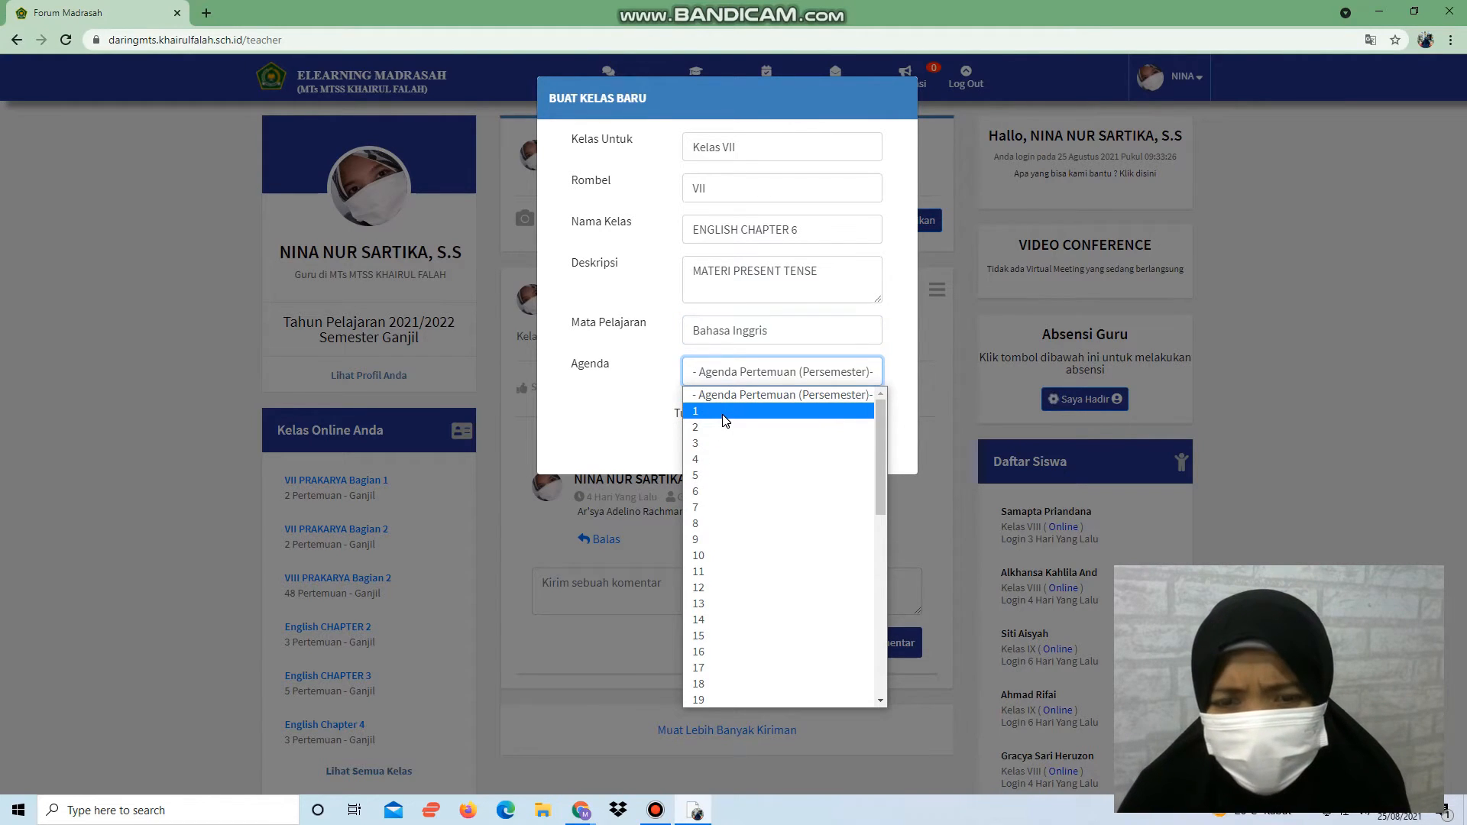
pyautogui.click(722, 491)
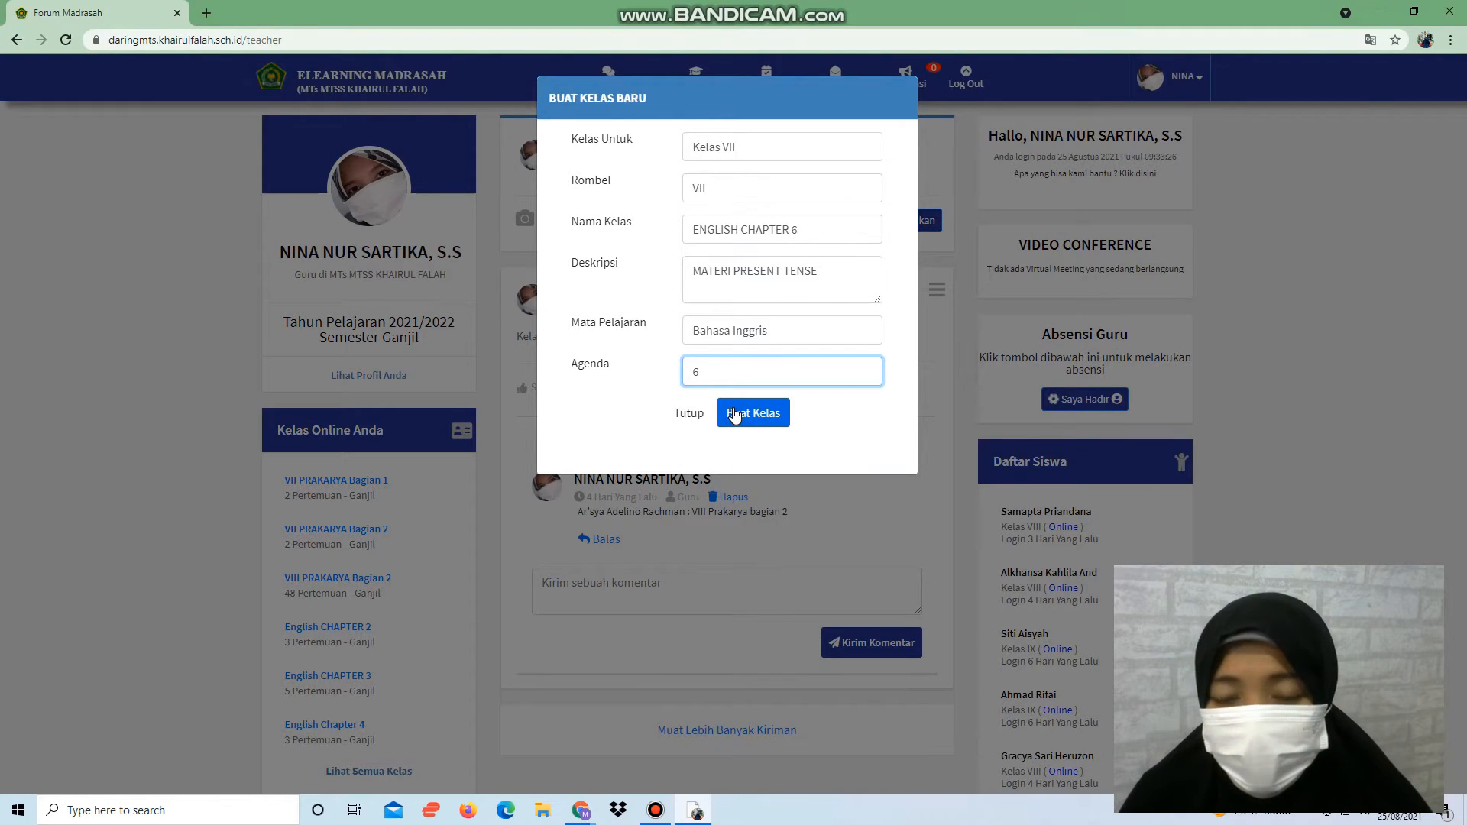
pyautogui.click(736, 415)
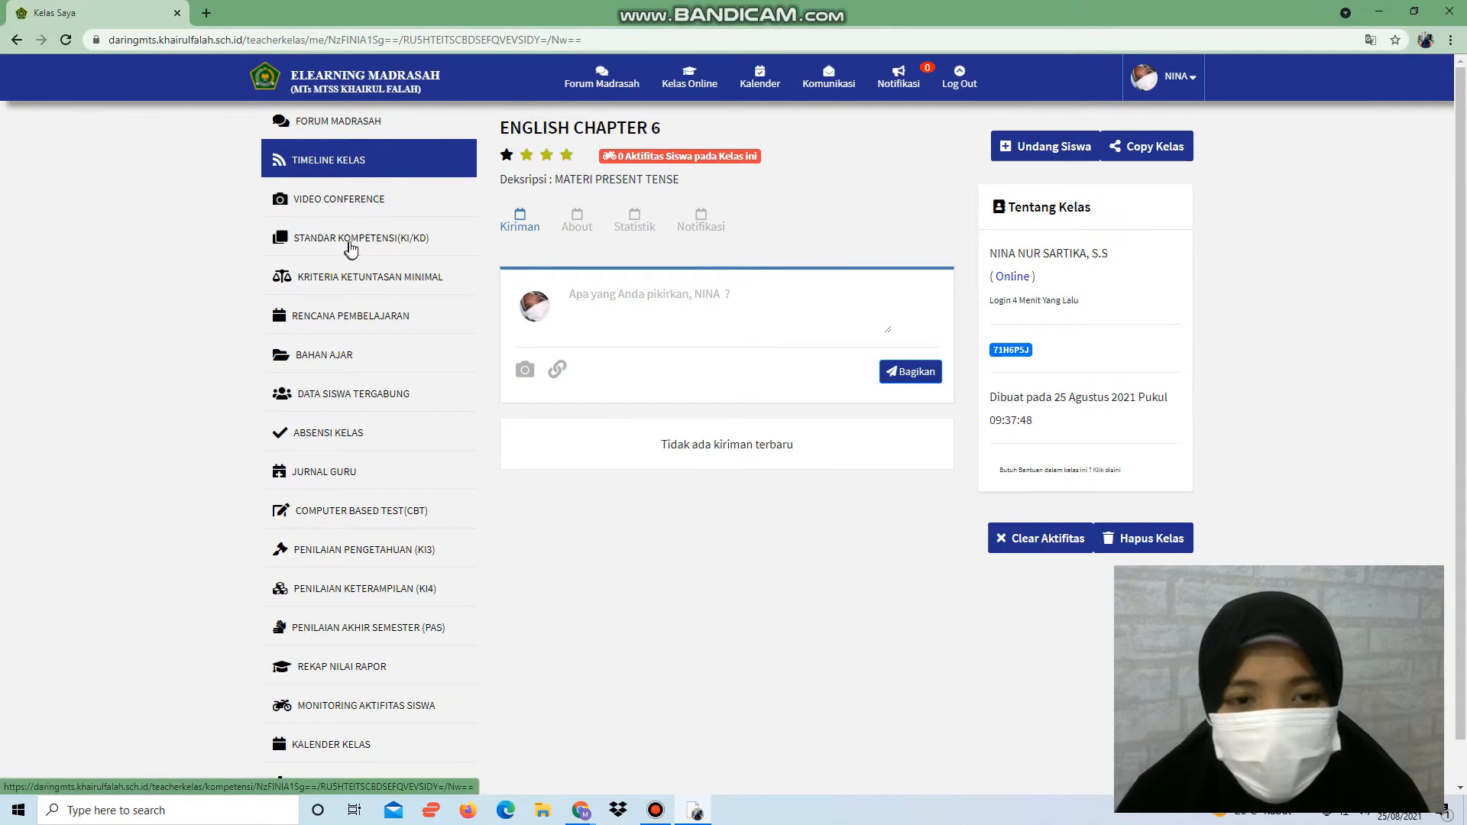
# Step: Examine the class's competency standards with the Pengetahuan description editor, its minimum completeness criteria and its lesson plan page
pyautogui.click(404, 246)
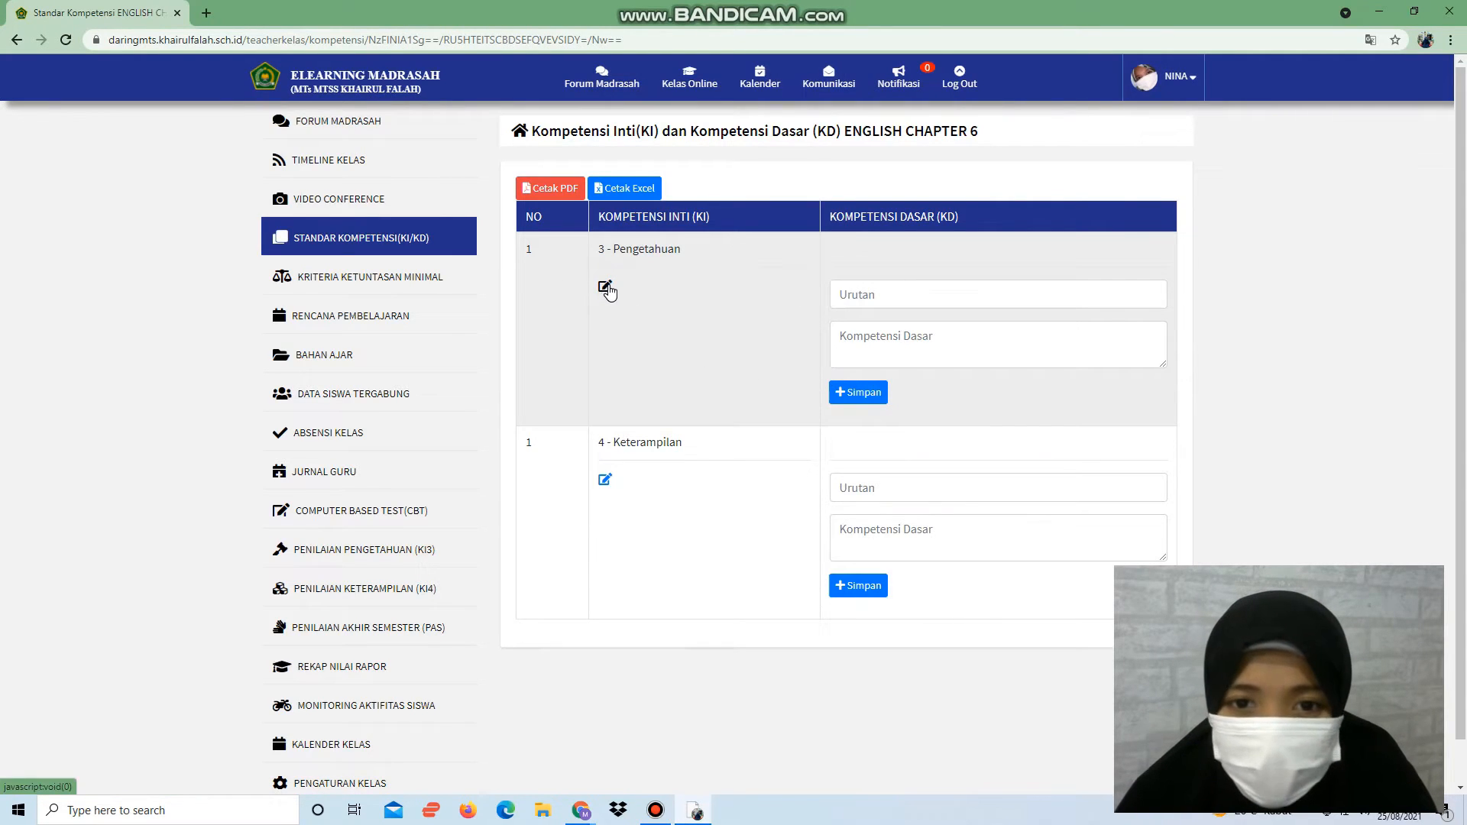
pyautogui.click(606, 288)
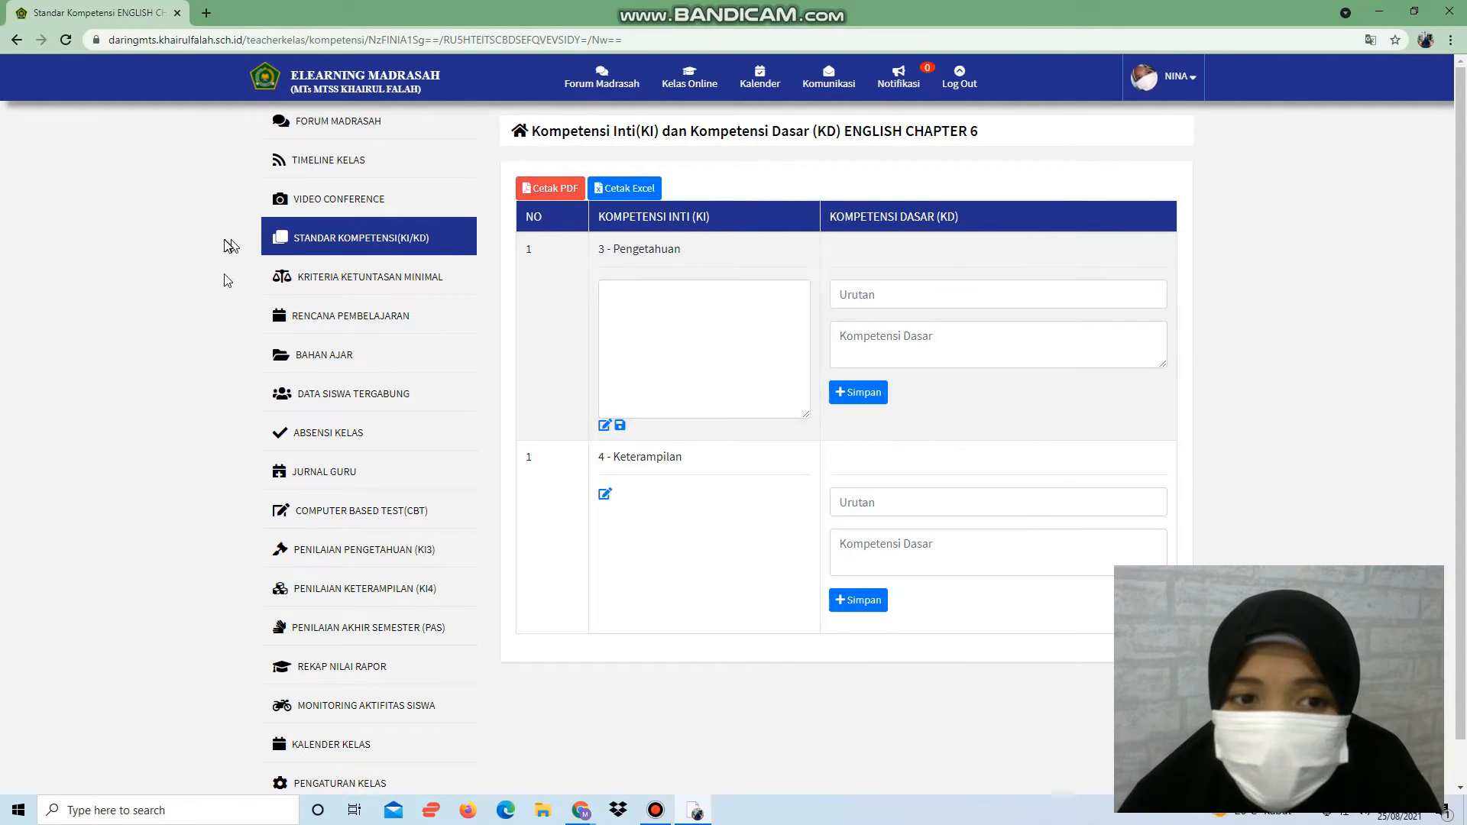
pyautogui.click(409, 283)
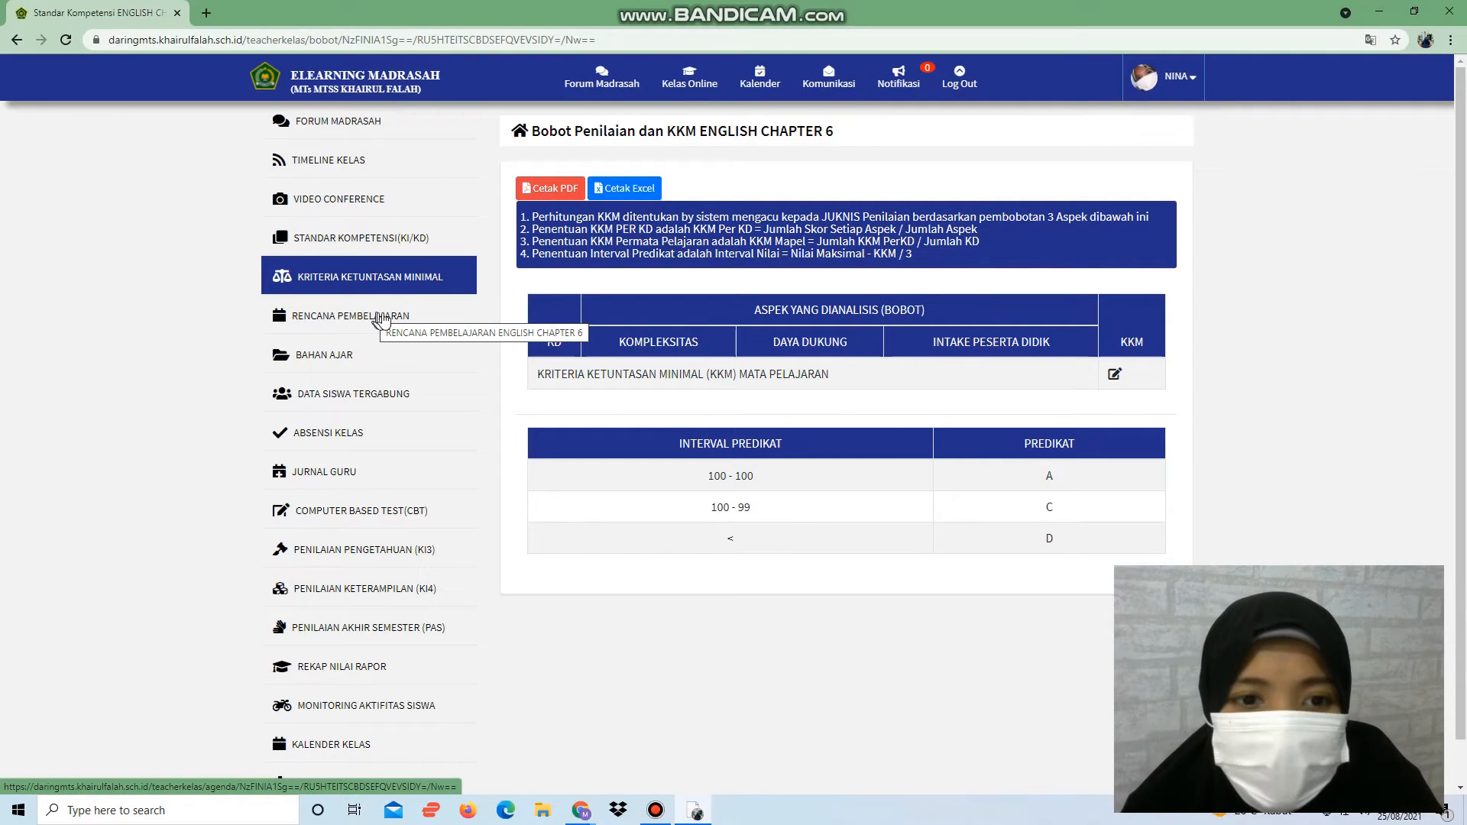
pyautogui.click(390, 322)
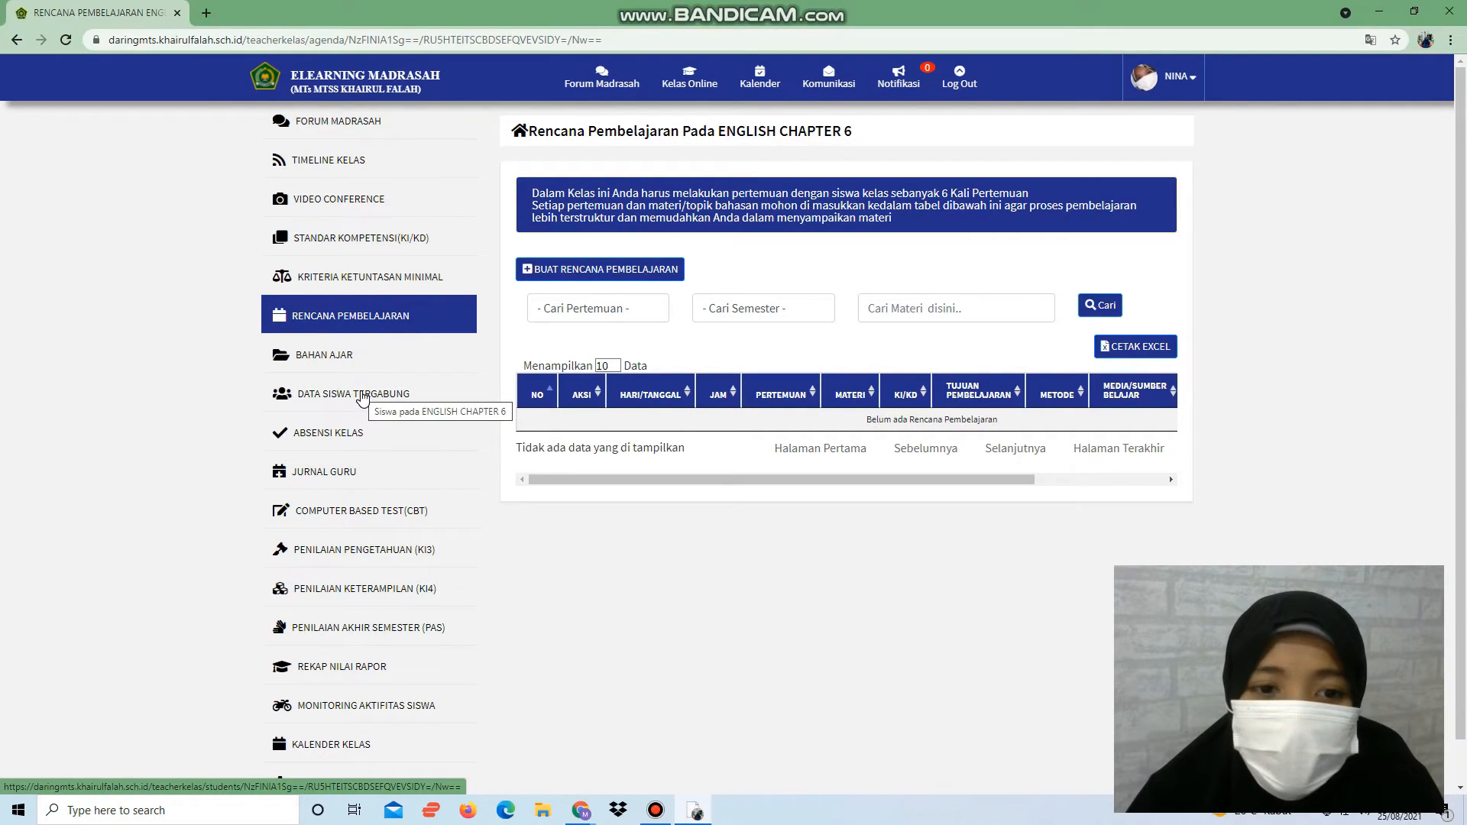
# Step: Enrol all listed Kelas VII students in ENGLISH CHAPTER 6 through the class's student invitation list and confirm
pyautogui.click(362, 396)
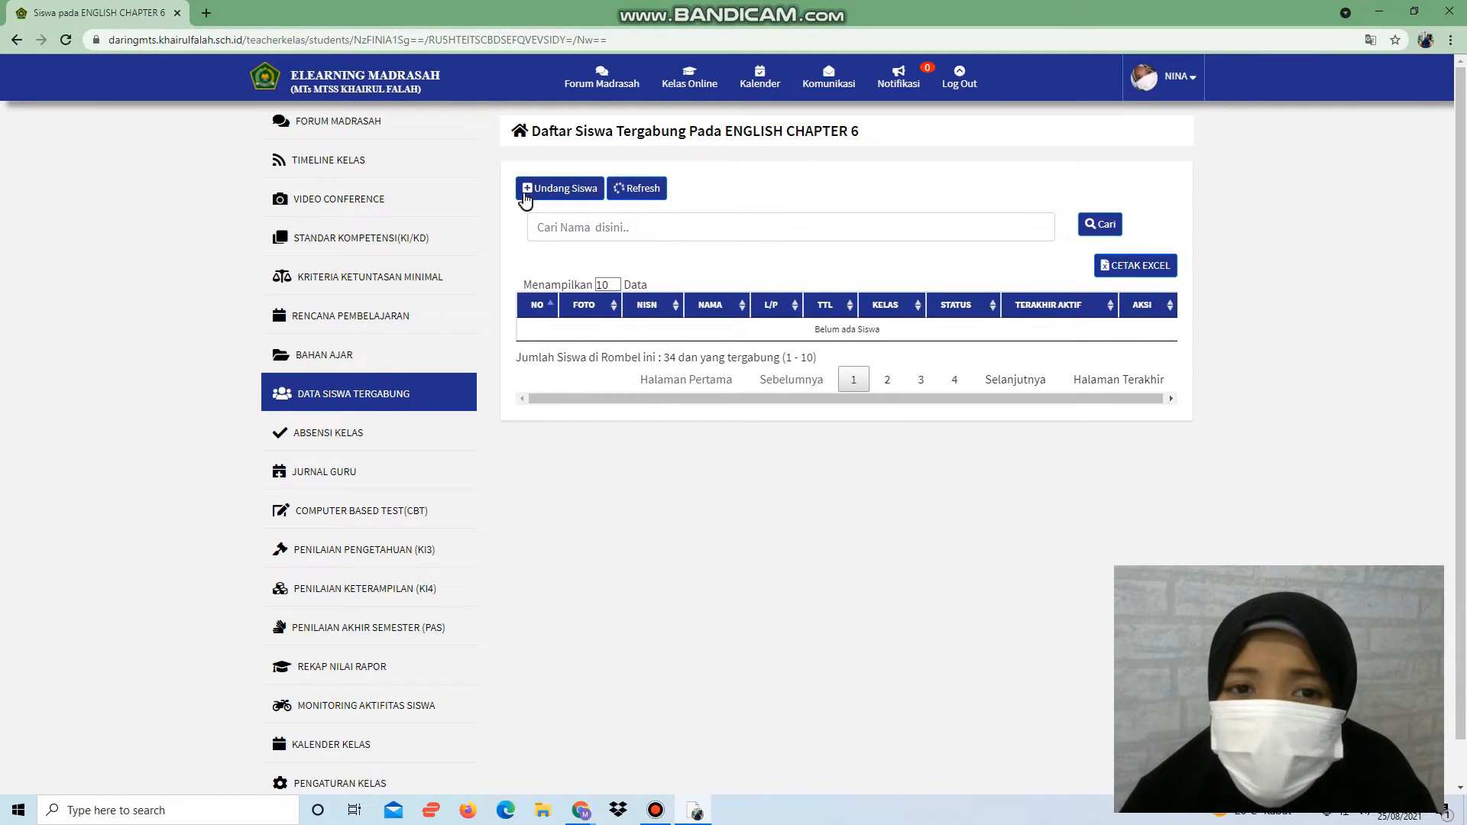
pyautogui.click(590, 198)
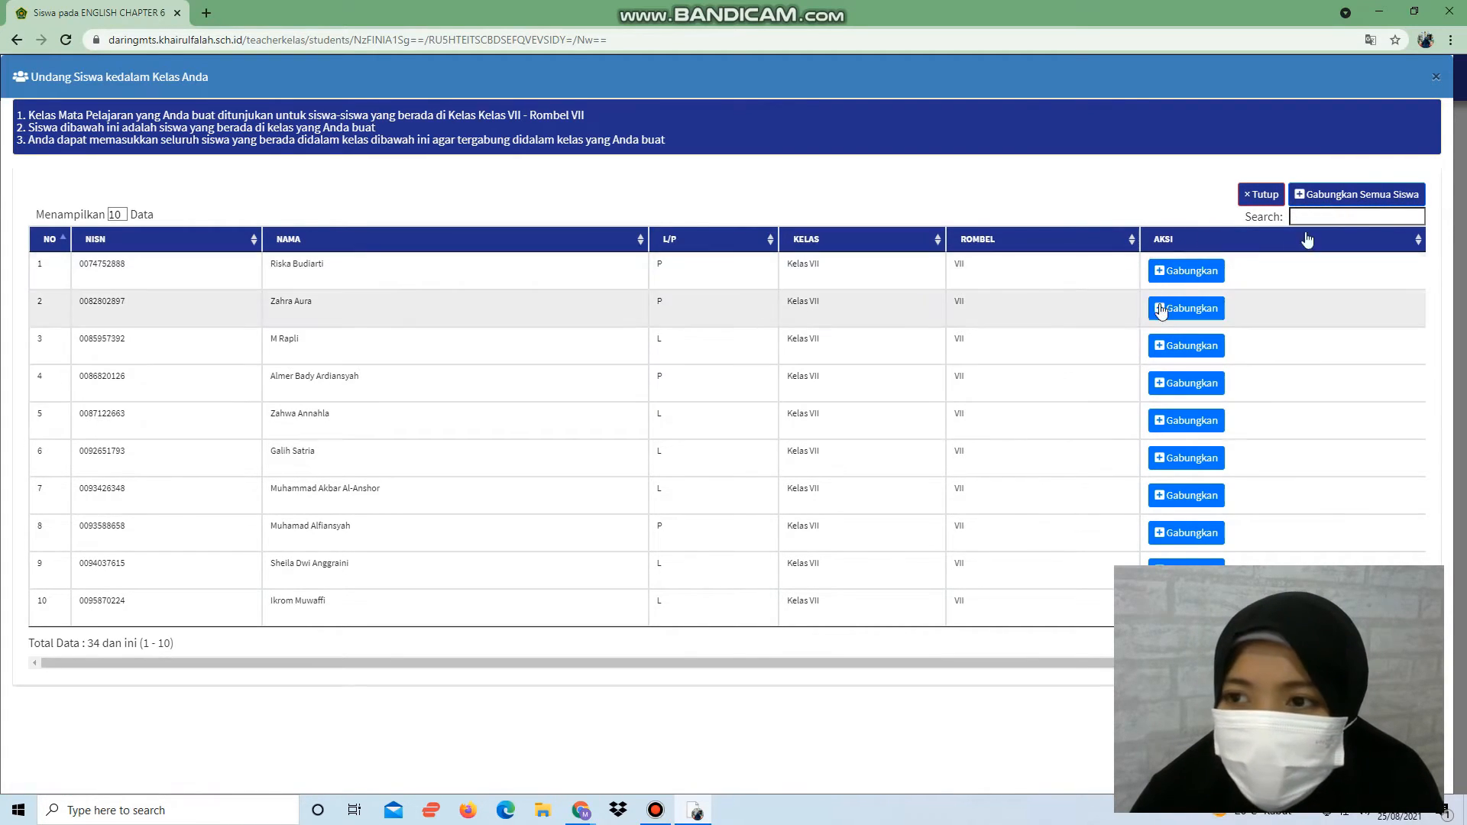
pyautogui.click(1392, 197)
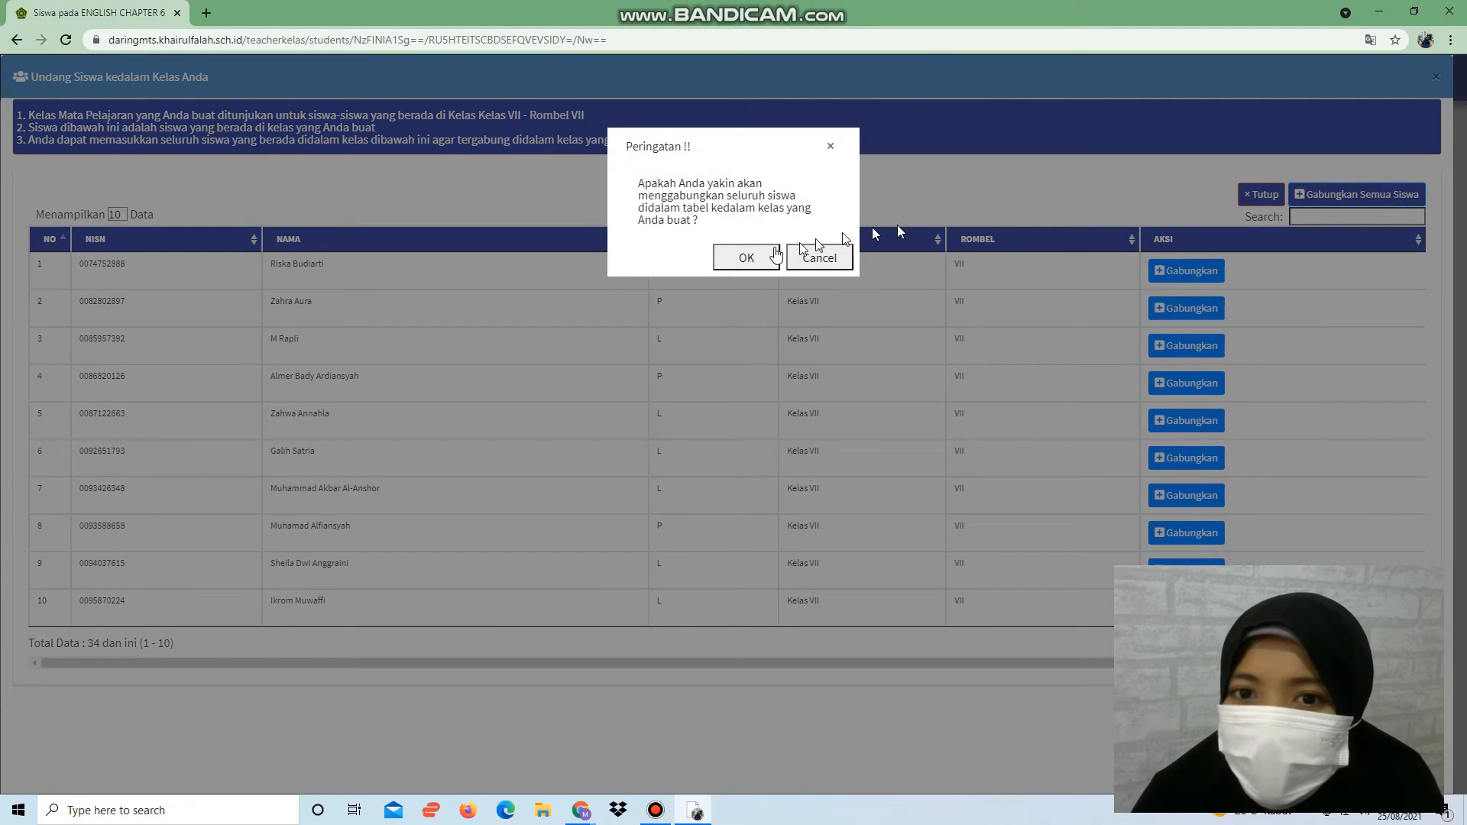
pyautogui.click(753, 259)
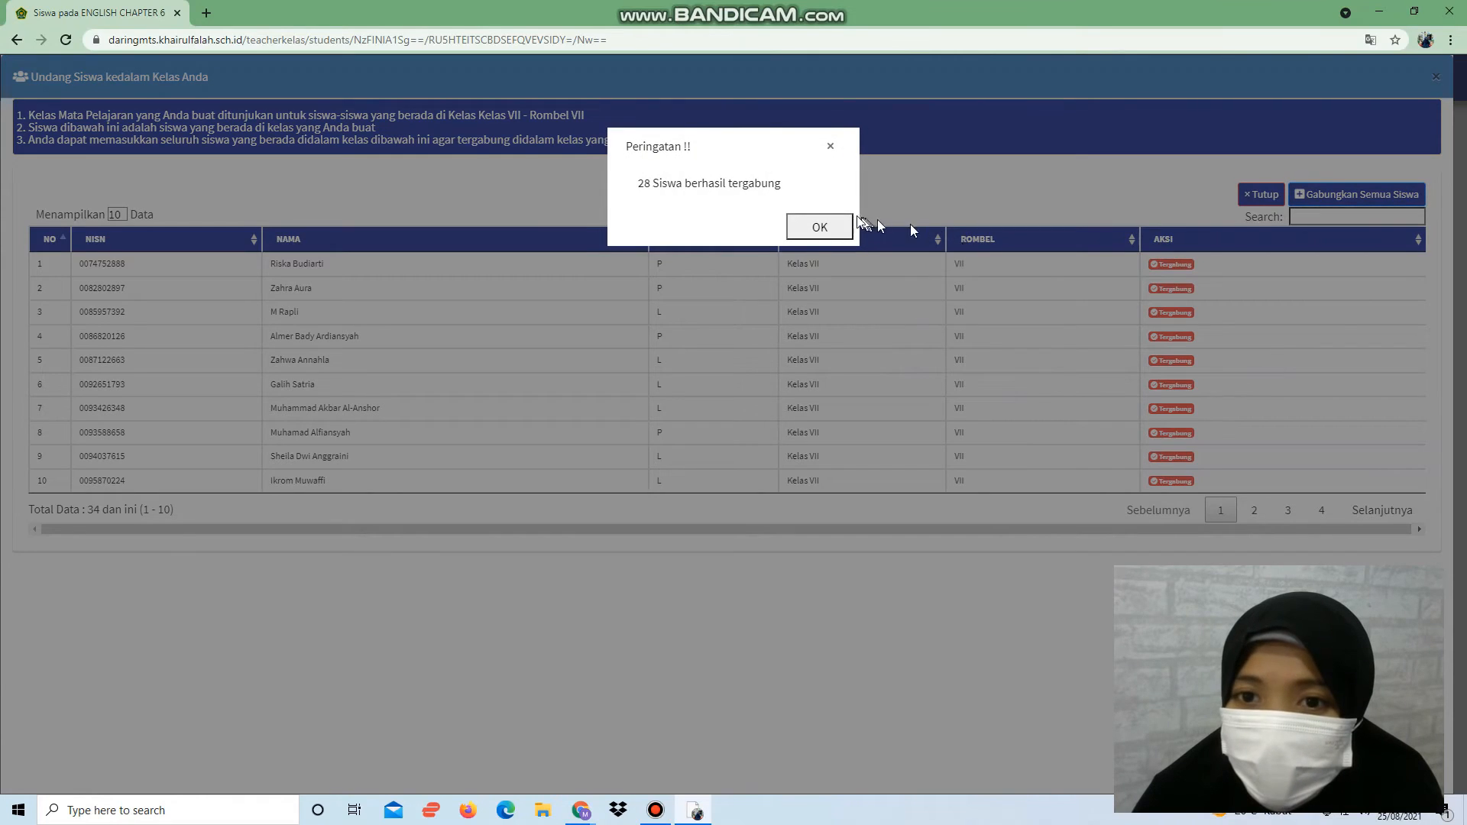
pyautogui.click(820, 228)
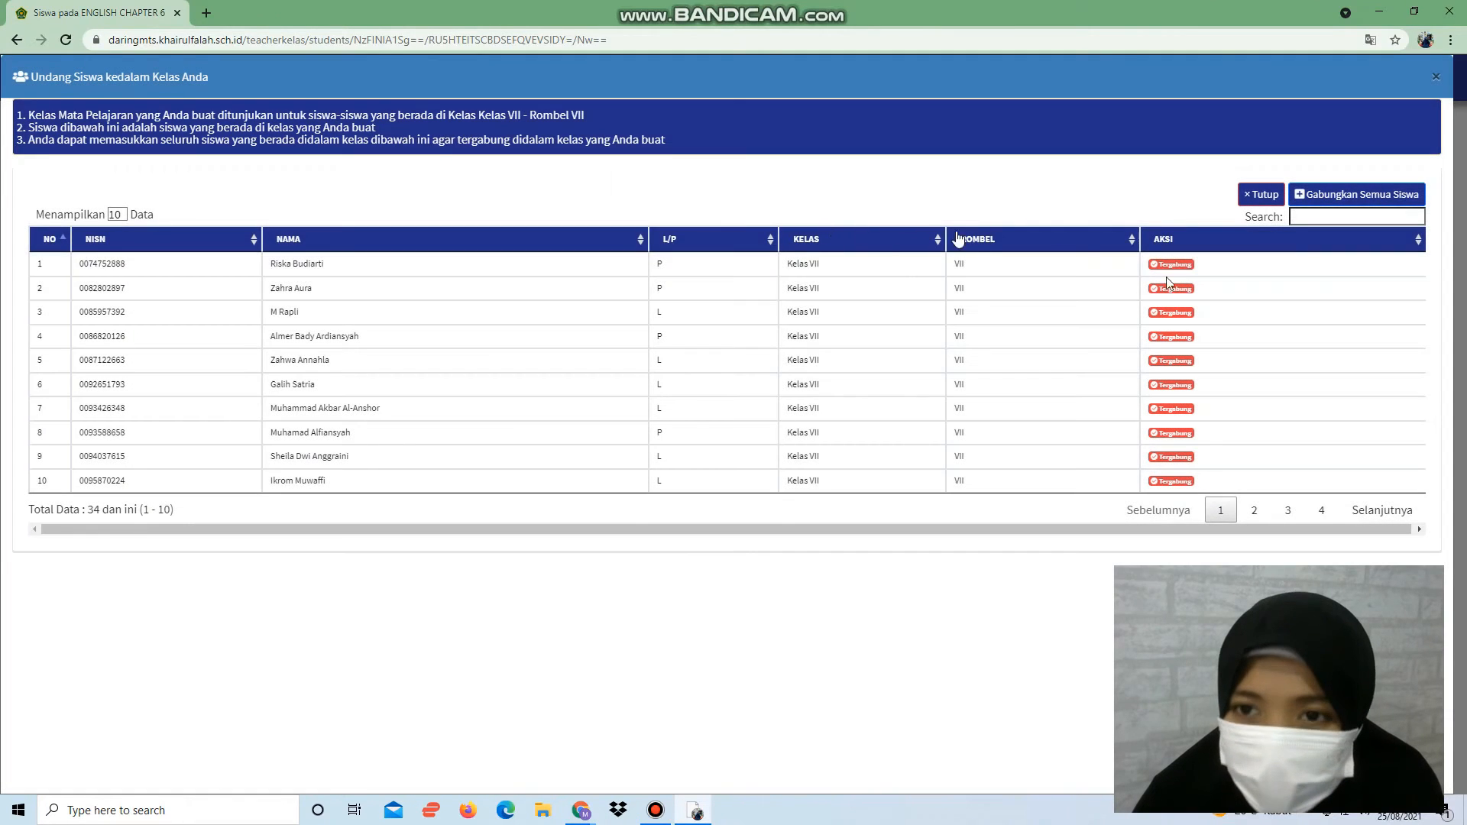
# Step: Close the student invitation list and open the form for uploading teaching material from the computer to ENGLISH CHAPTER 6
pyautogui.click(1262, 195)
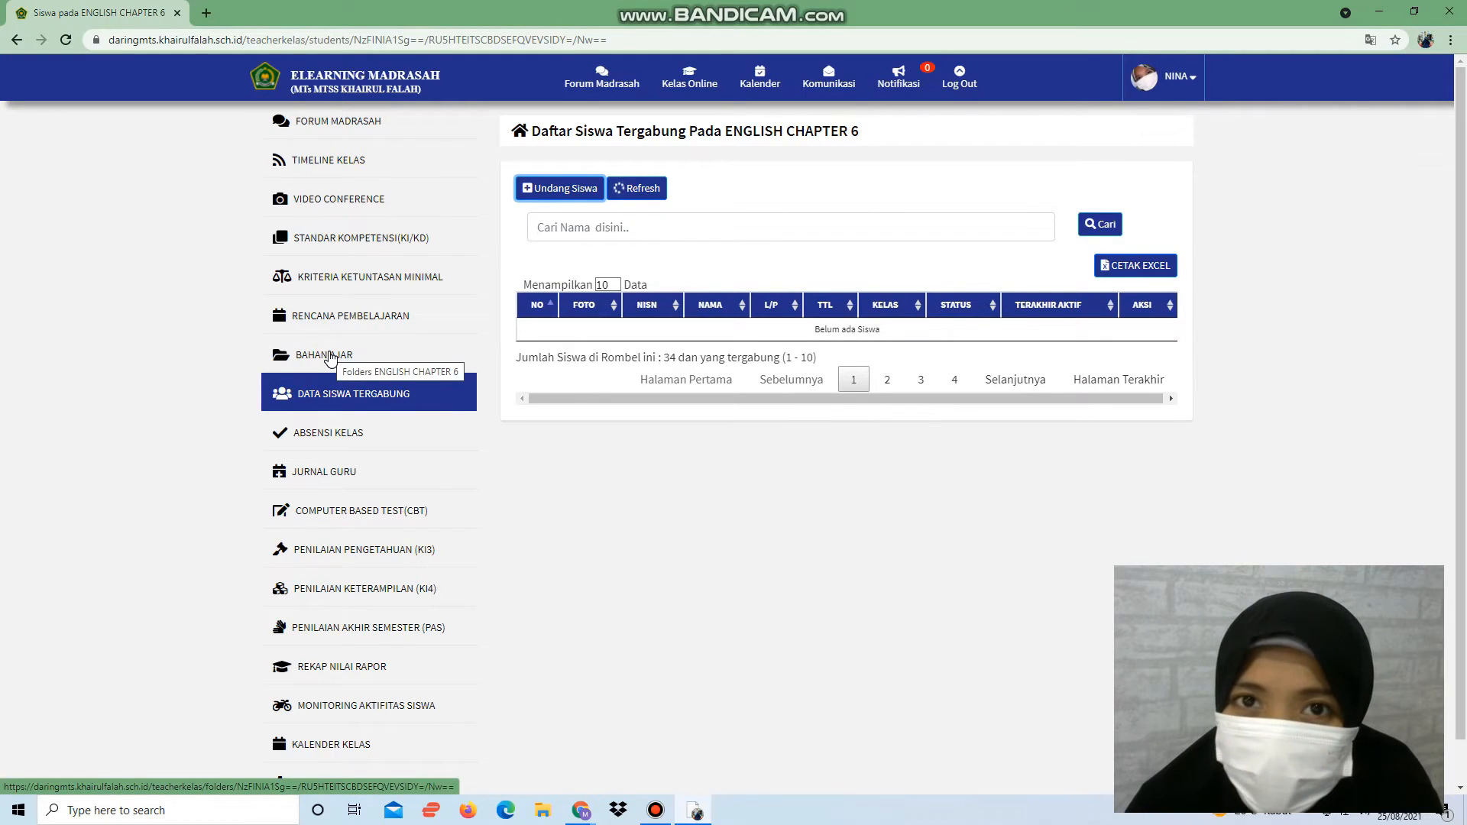
pyautogui.click(329, 357)
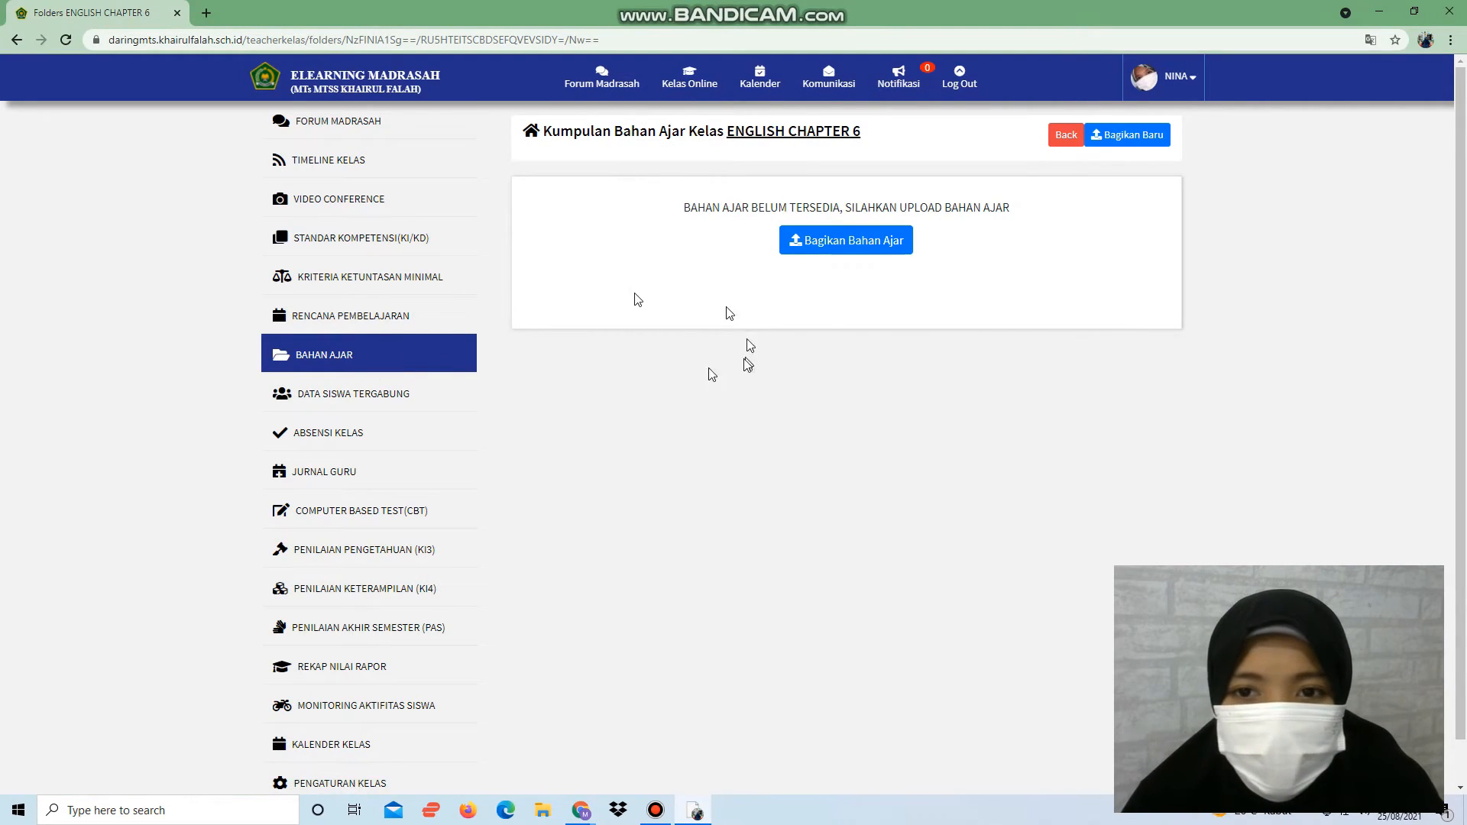
pyautogui.click(860, 254)
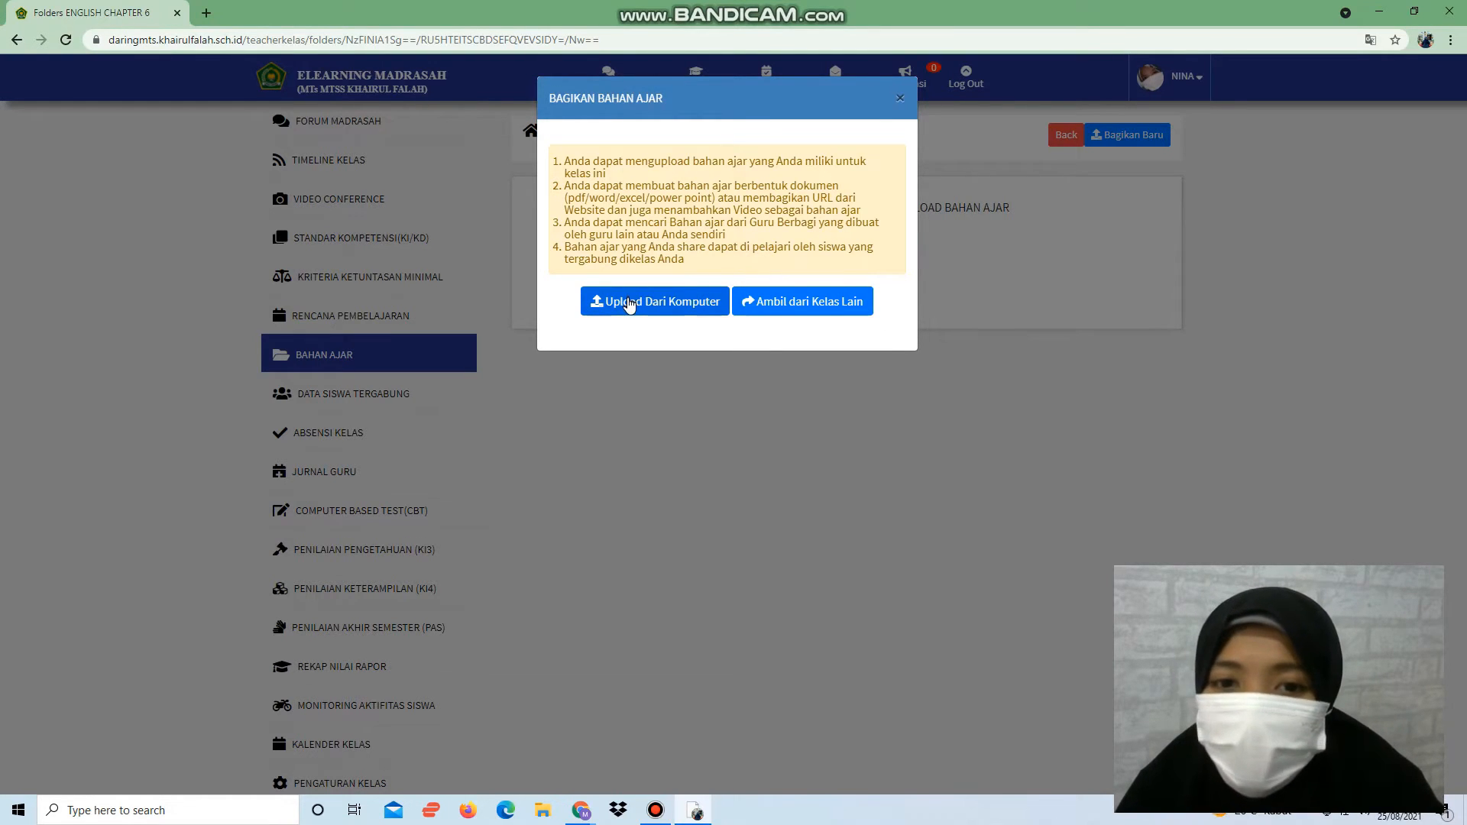
pyautogui.click(679, 307)
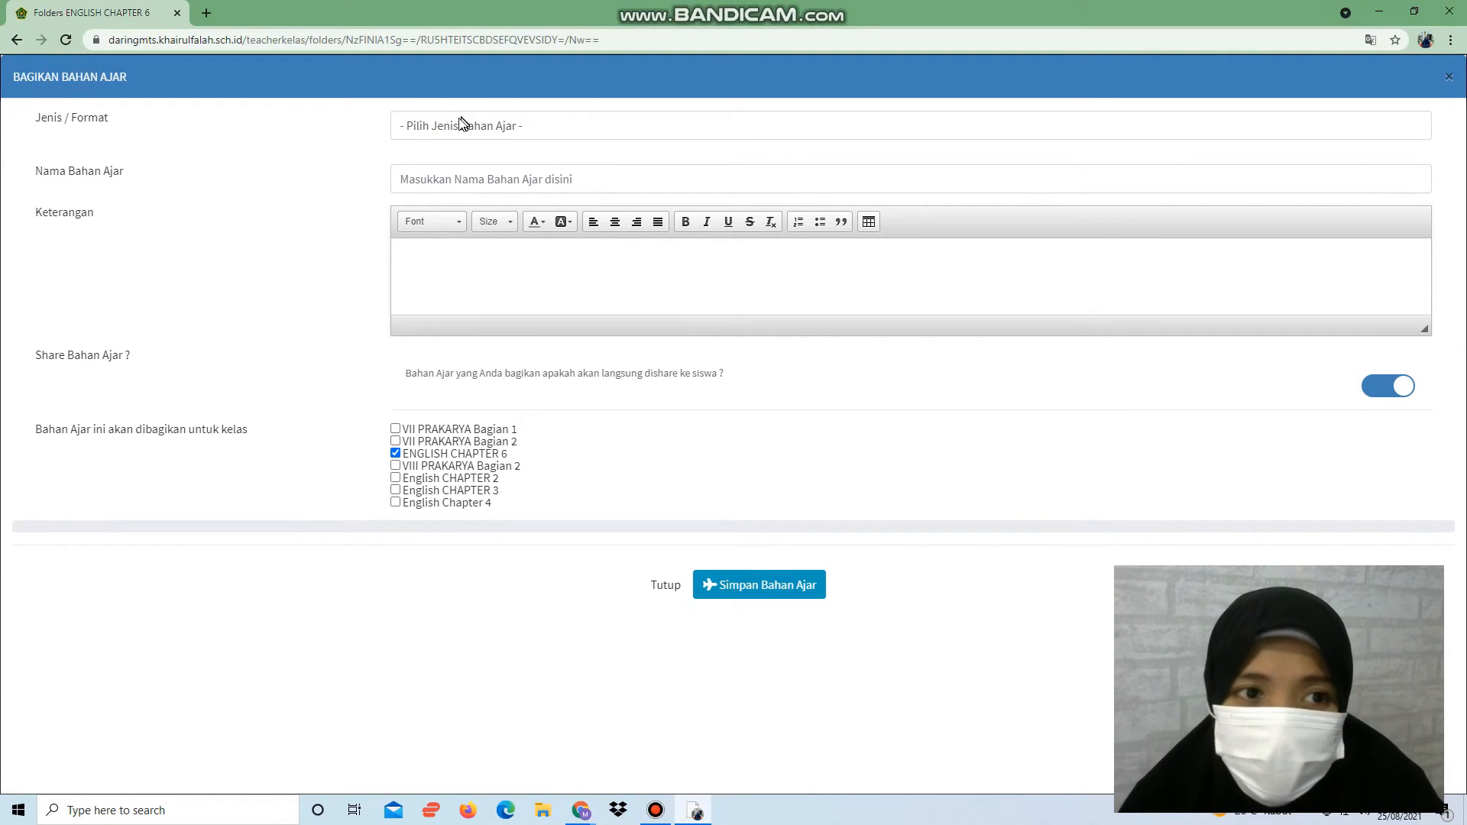
# Step: Review the available teaching material formats and set the format to Bahan Ajar Video
pyautogui.click(503, 133)
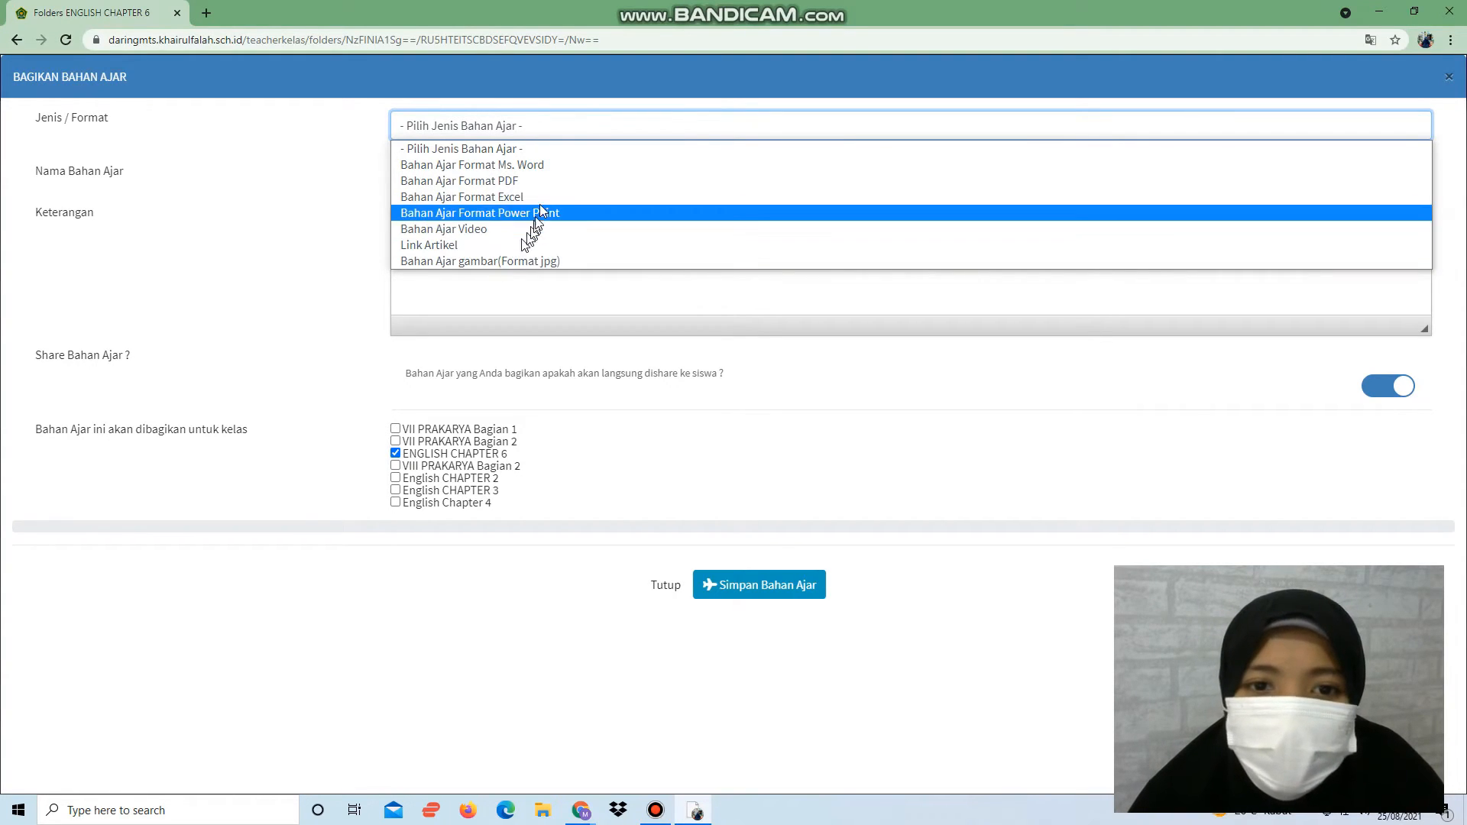
pyautogui.click(428, 124)
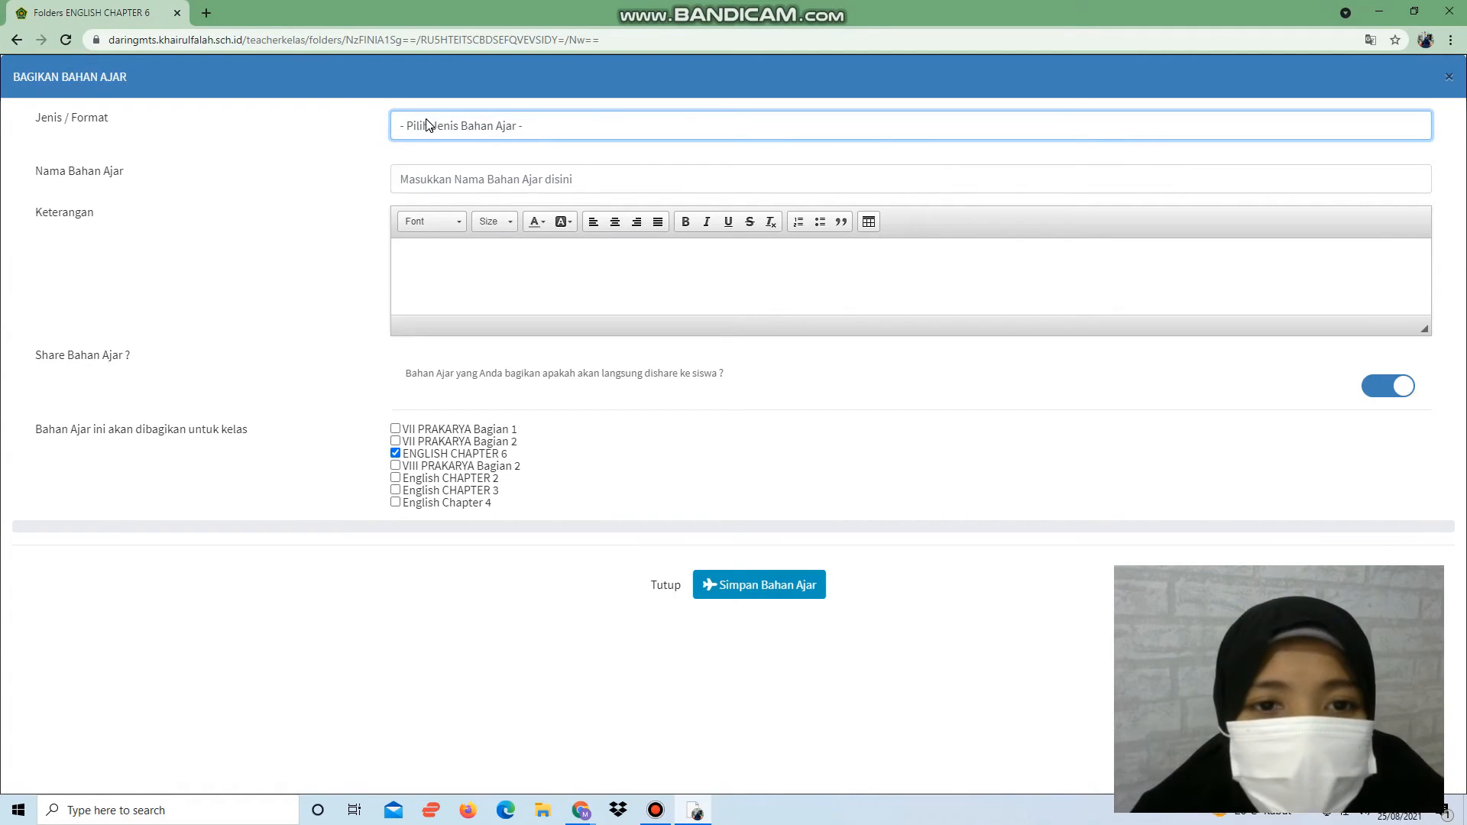
pyautogui.click(428, 125)
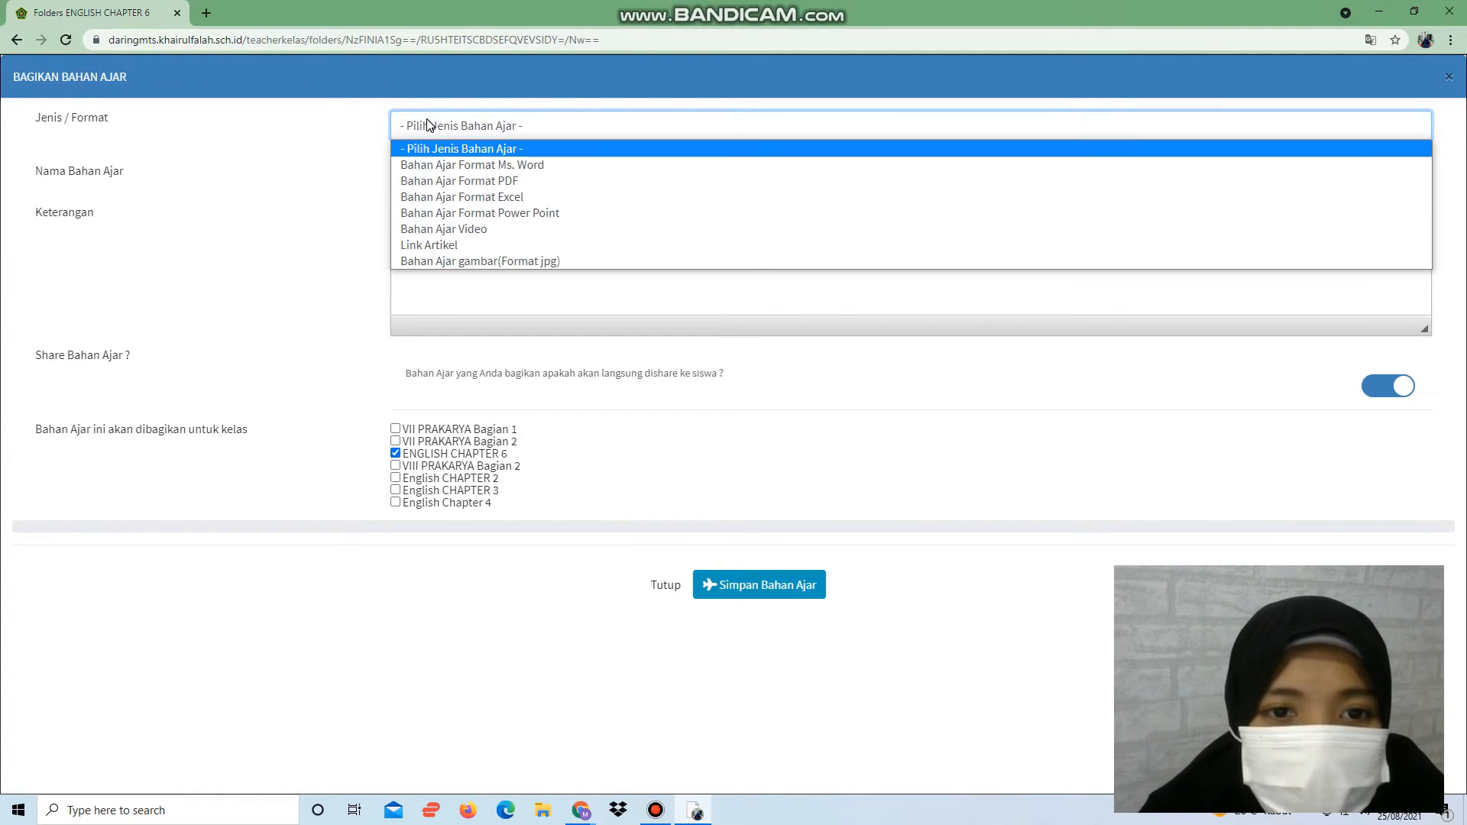
pyautogui.click(453, 230)
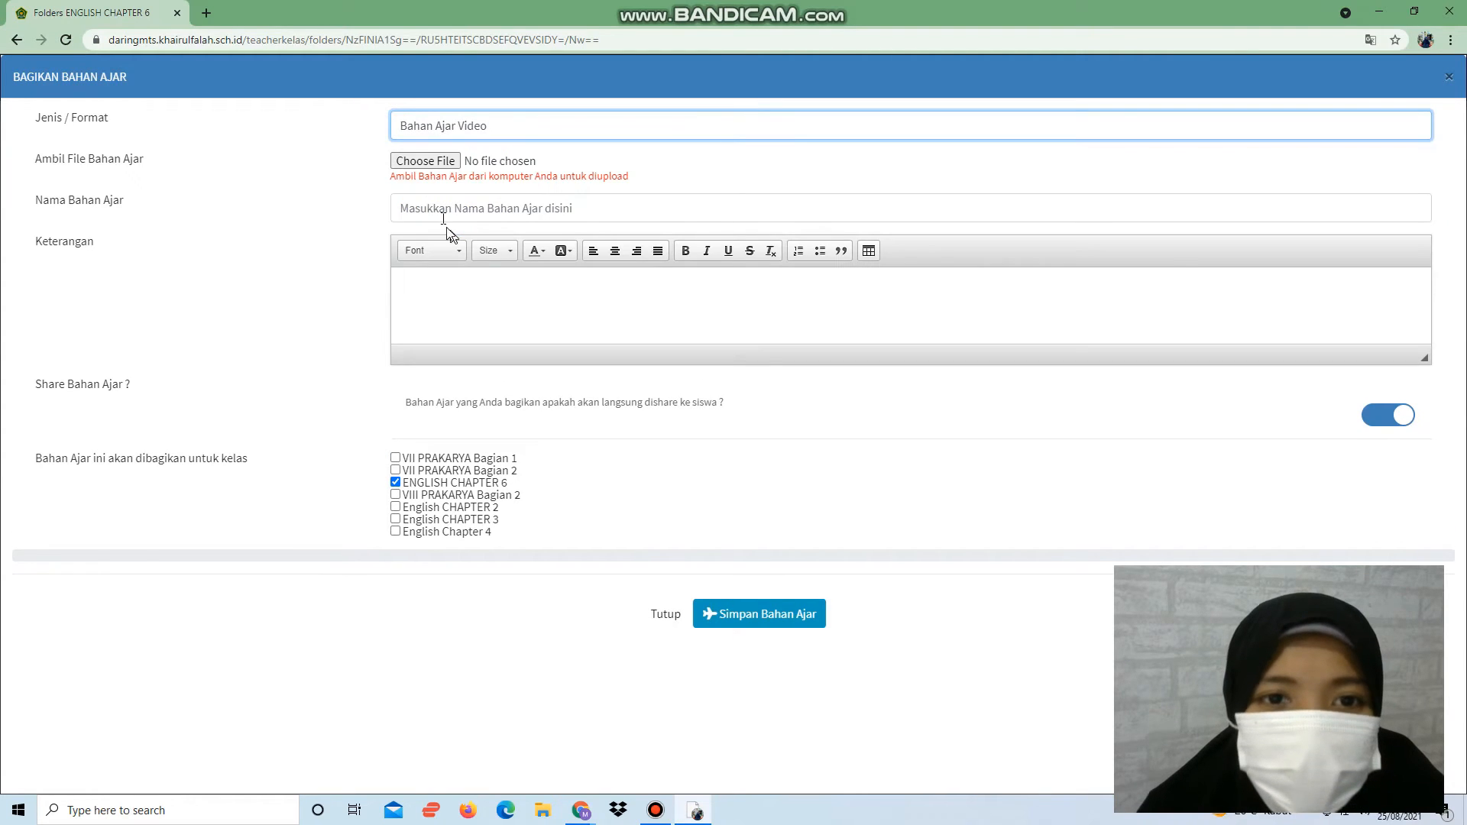
# Step: Attach the video file simple present tense from the Videos folder as the teaching material
pyautogui.click(448, 162)
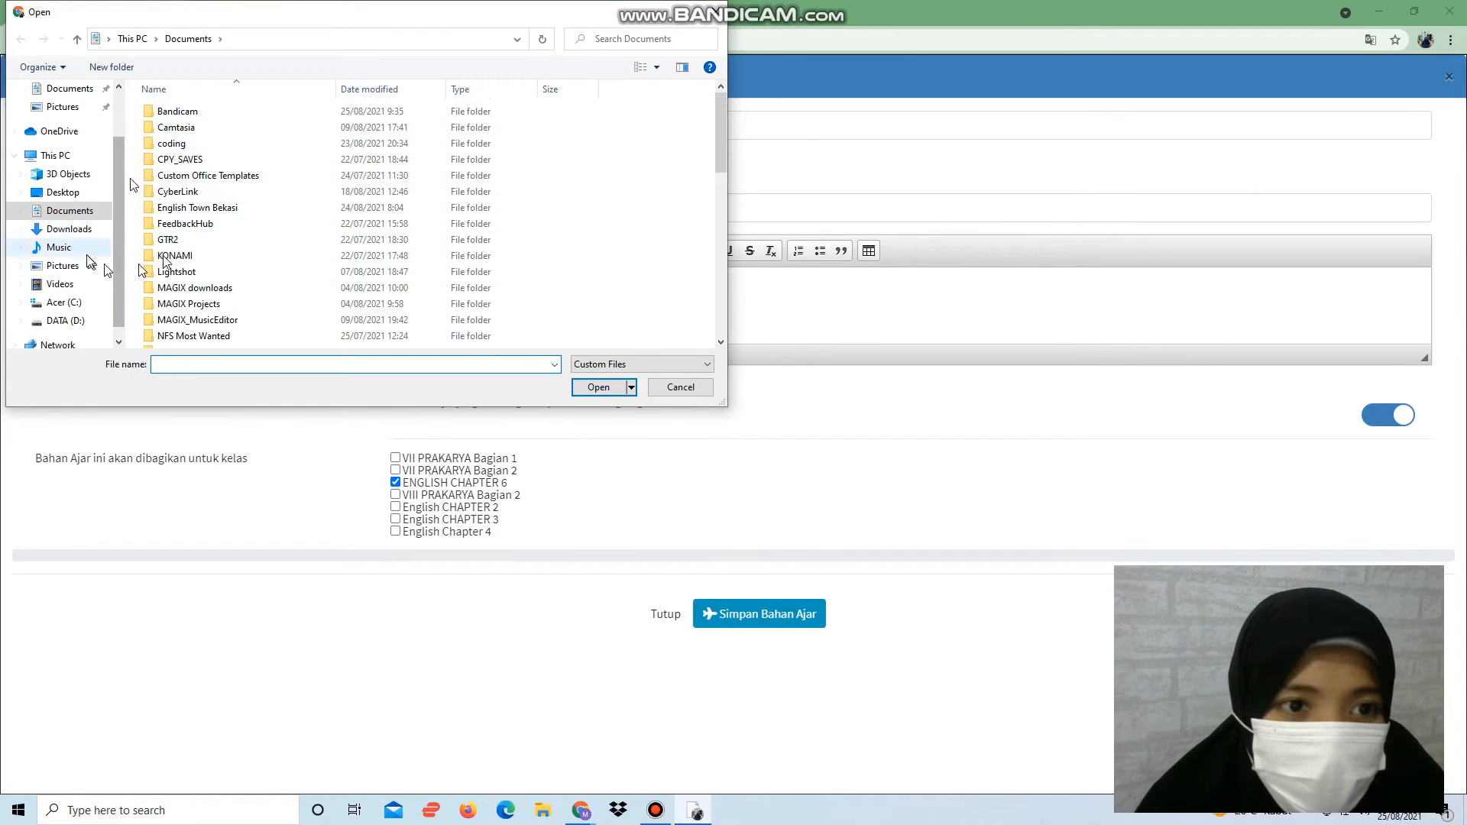
pyautogui.scroll(-1, 212, 230)
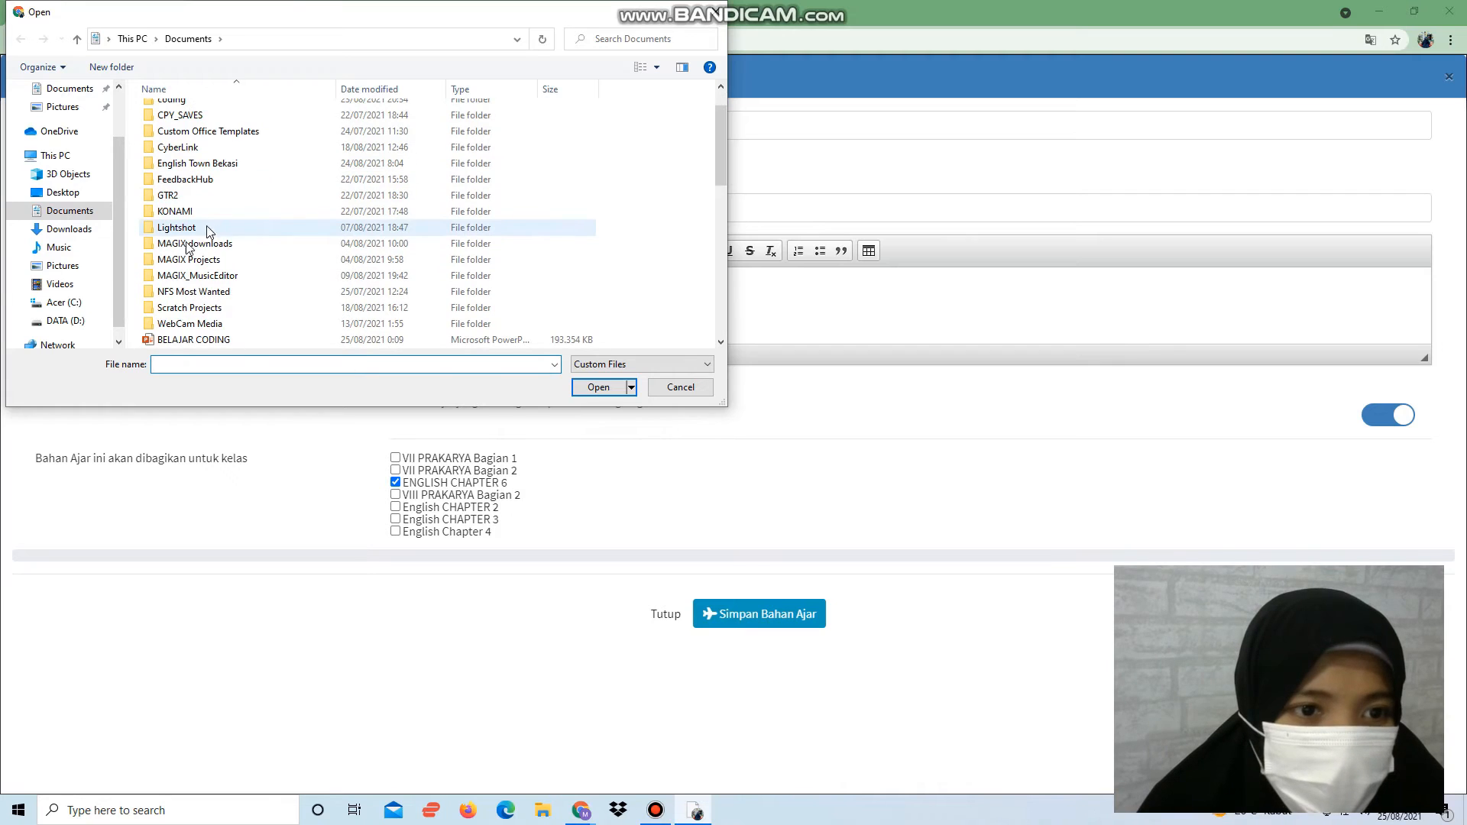
pyautogui.click(61, 284)
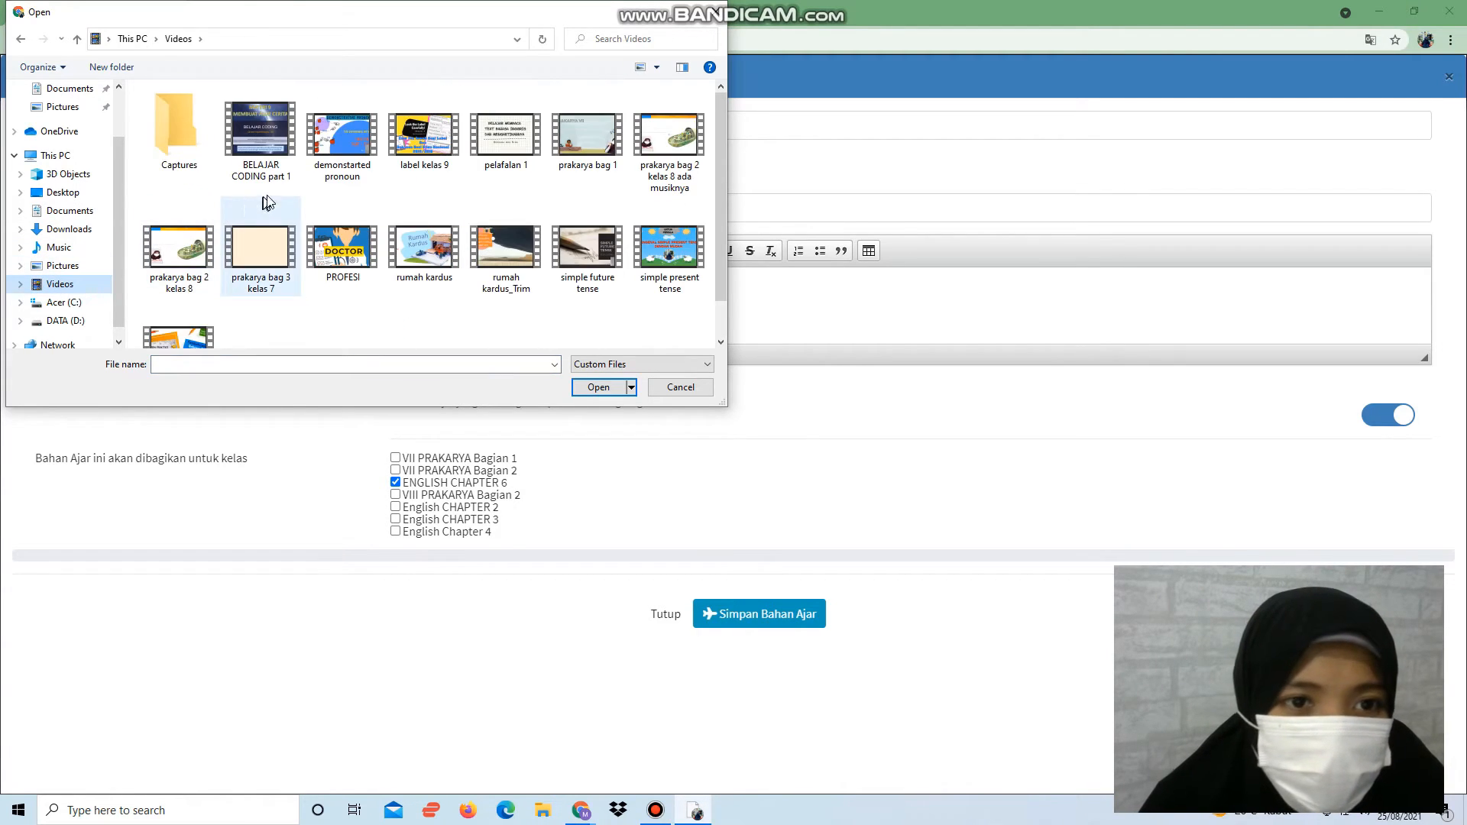
pyautogui.scroll(-1, 300, 195)
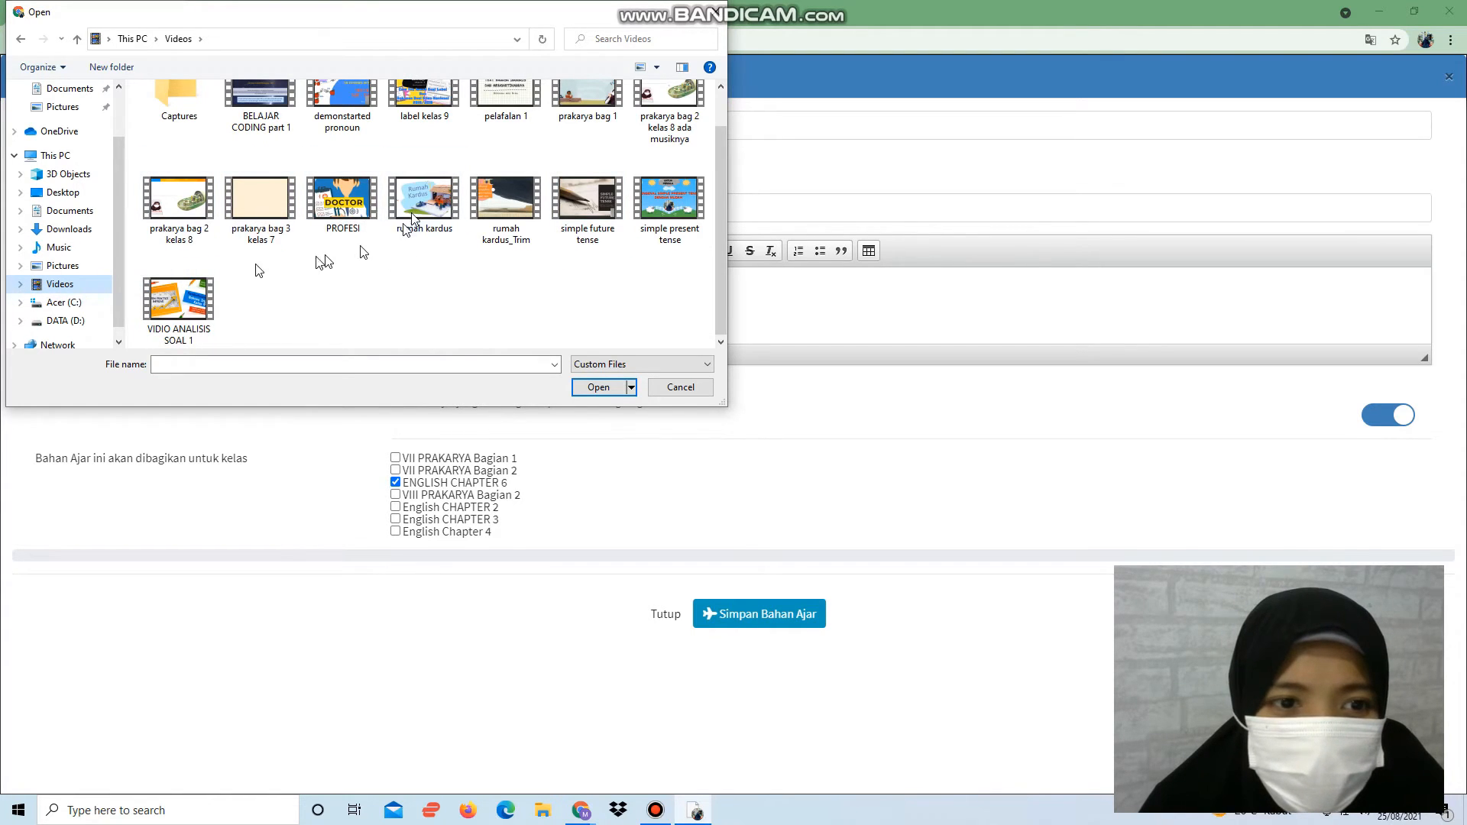
pyautogui.scroll(1, 436, 252)
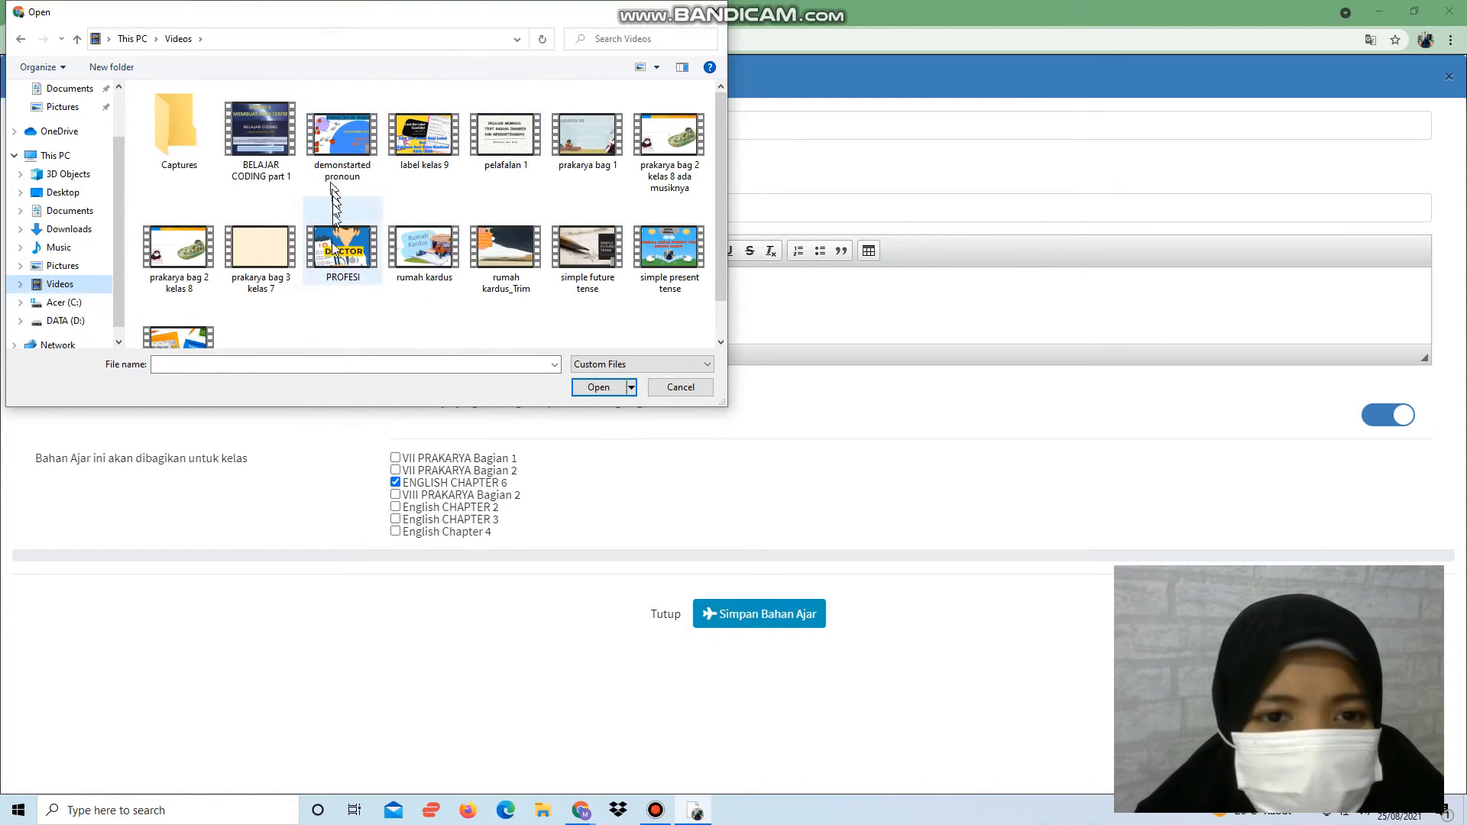
pyautogui.click(646, 256)
pyautogui.click(592, 387)
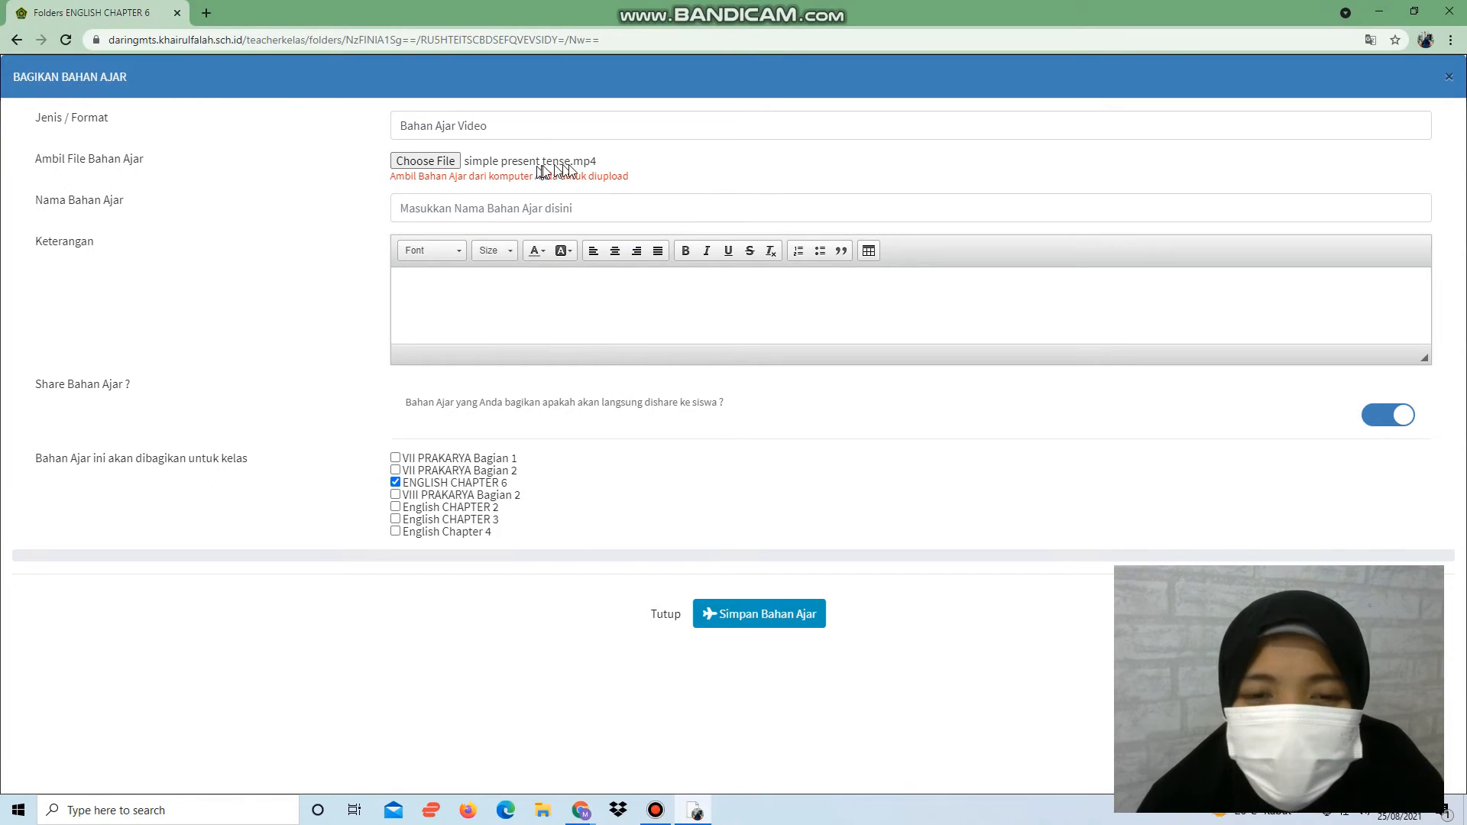
# Step: Name the teaching material "materi present tense" and enter the description "Bahan ajar untuk siswa"
pyautogui.click(419, 211)
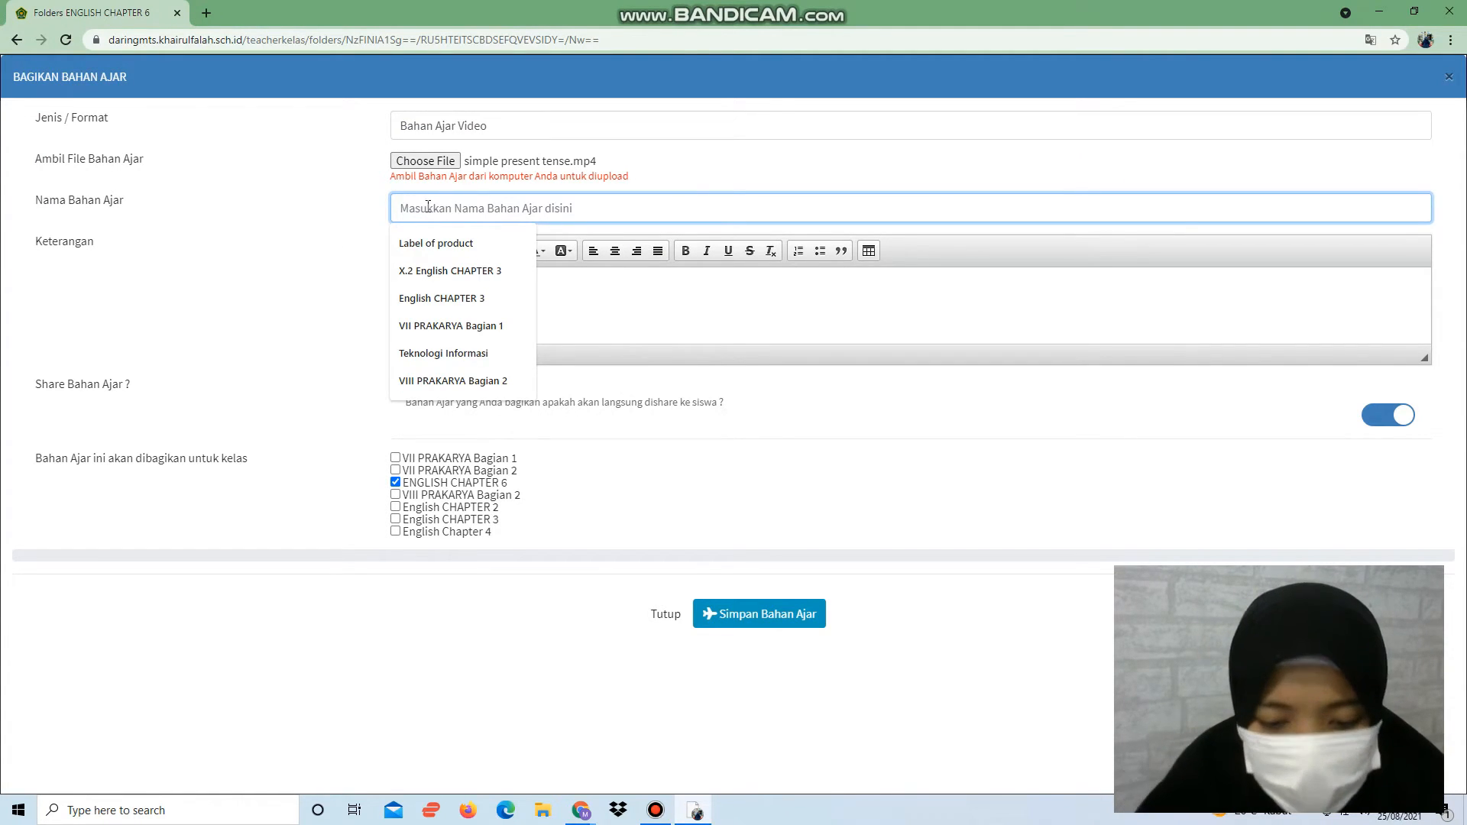
pyautogui.write('materi present tense')
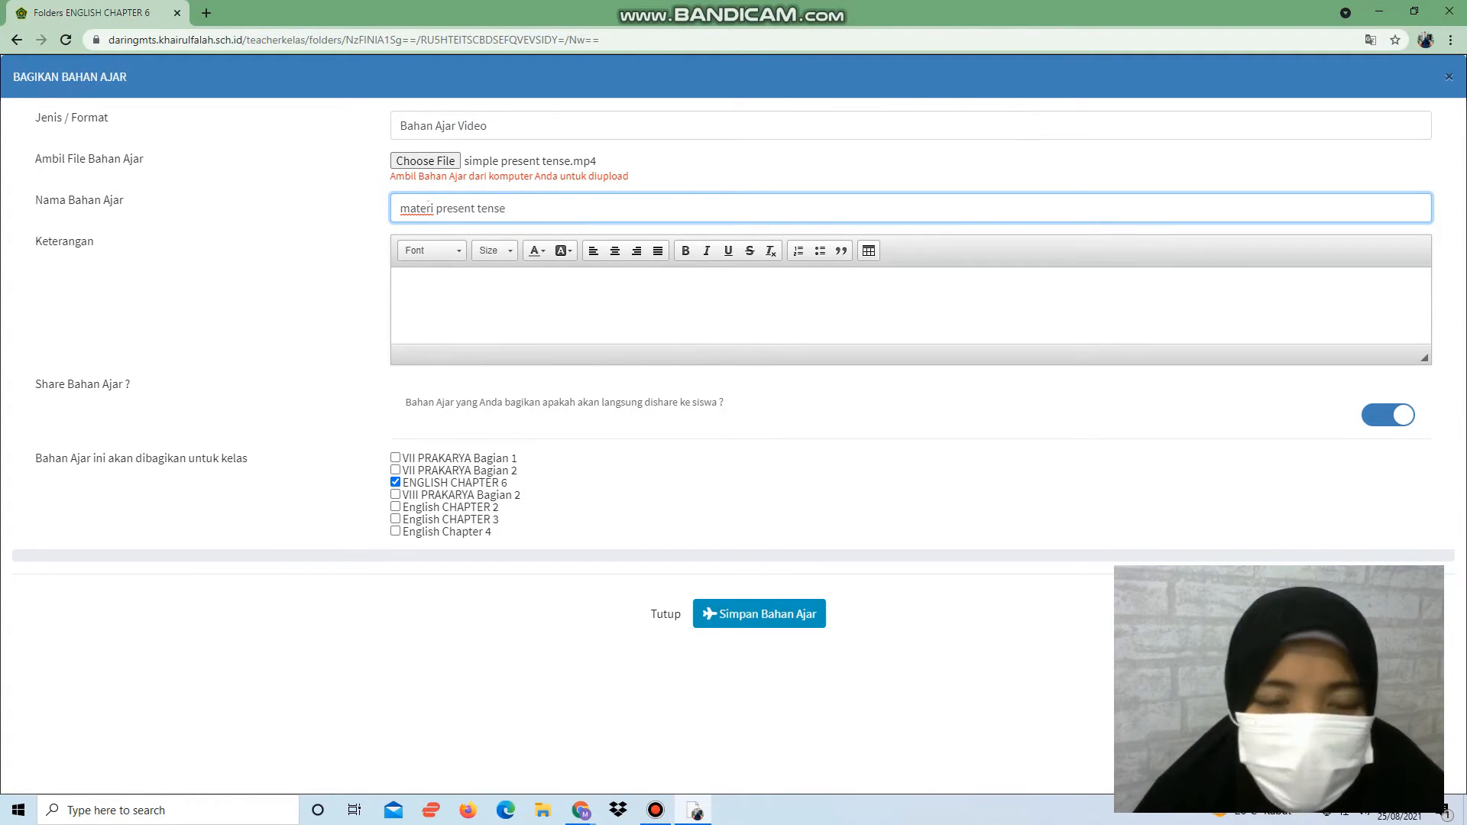
pyautogui.click(425, 283)
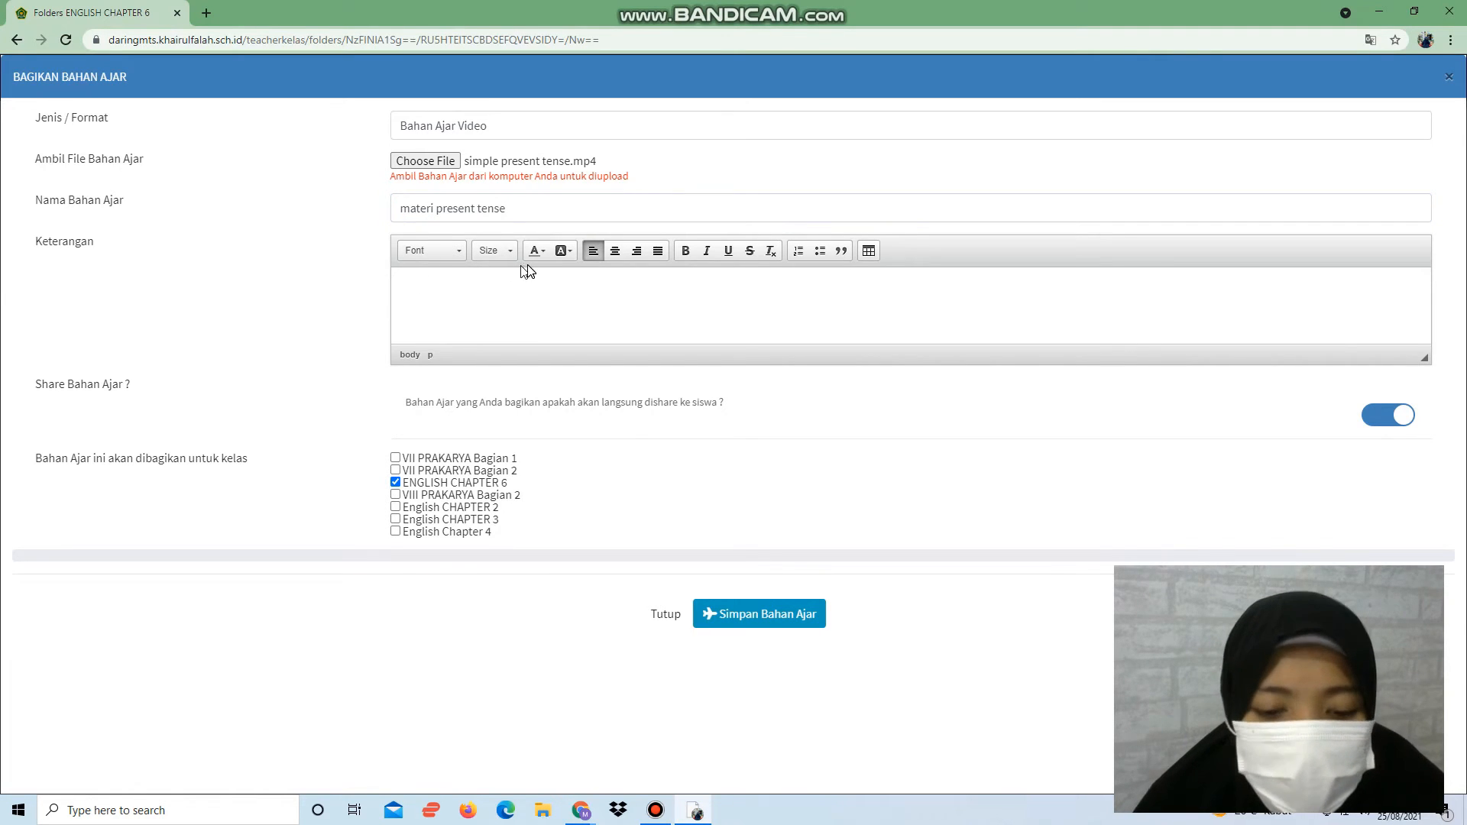
pyautogui.press('capslock')
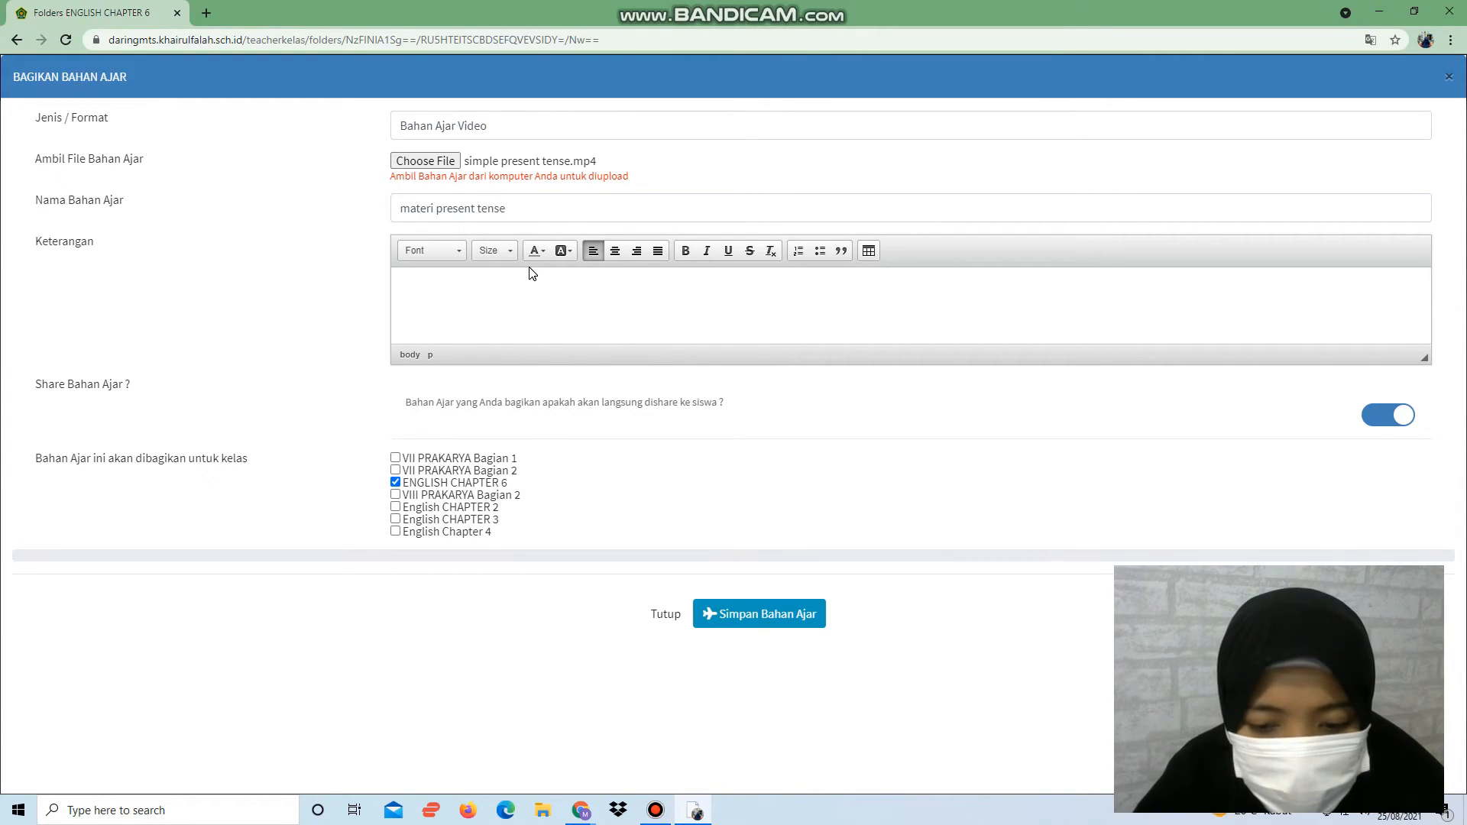
pyautogui.write('B')
pyautogui.press('capslock')
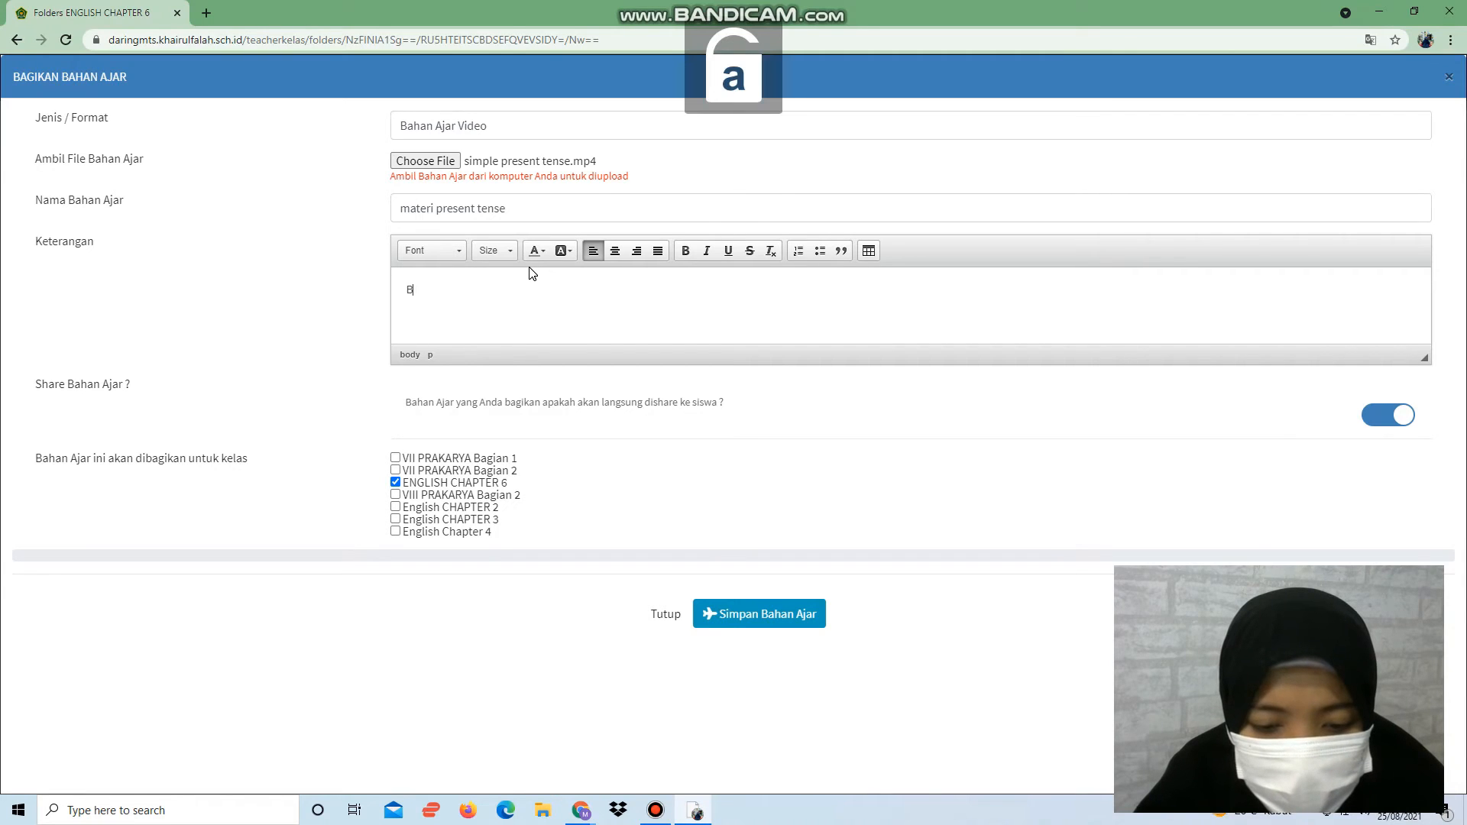
pyautogui.write('ahan ajar untuk siswa')
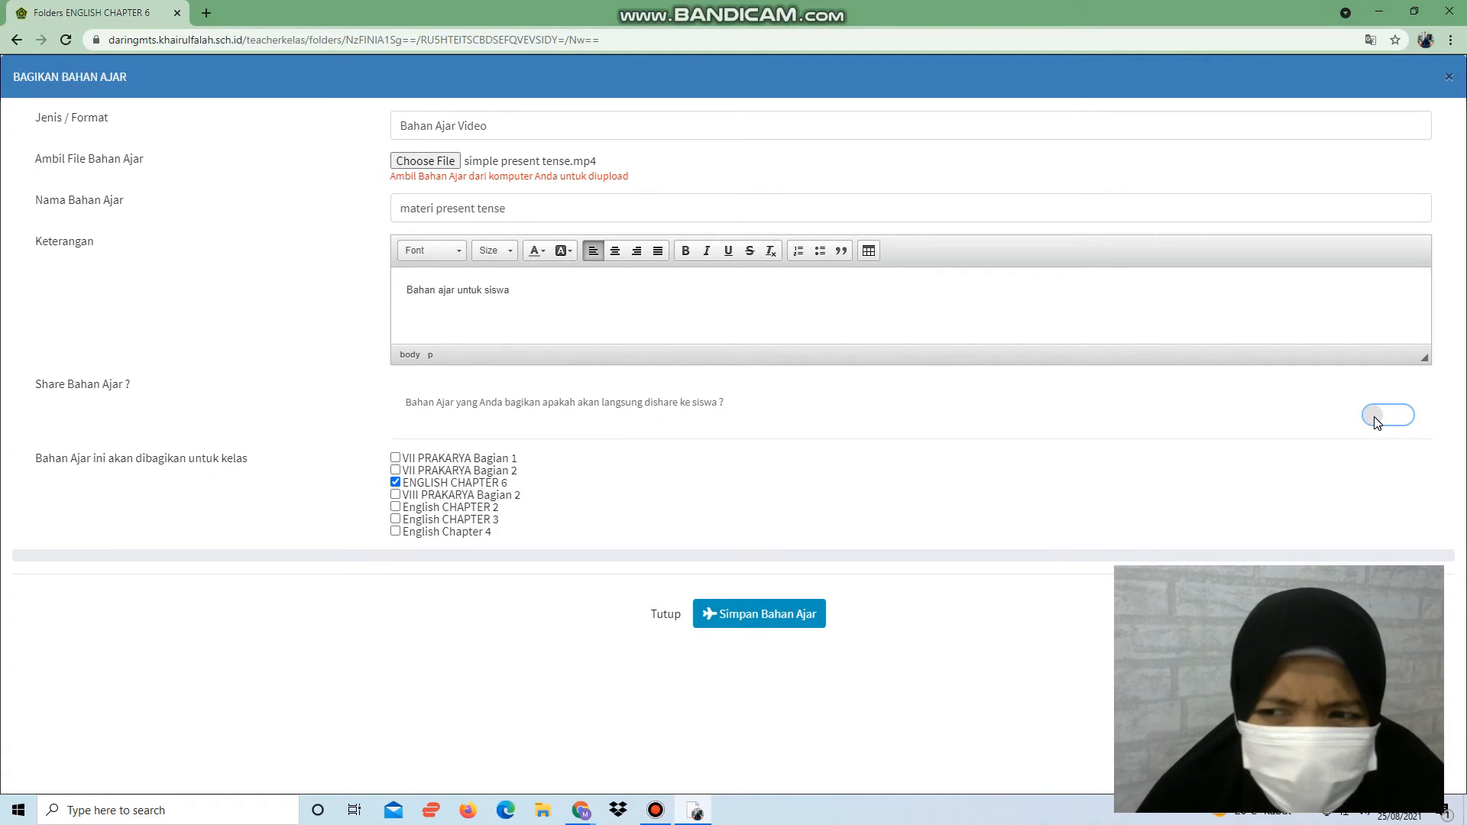
# Step: Try the direct sharing option off and on, leave it enabled for students, and save the teaching material
pyautogui.click(1395, 423)
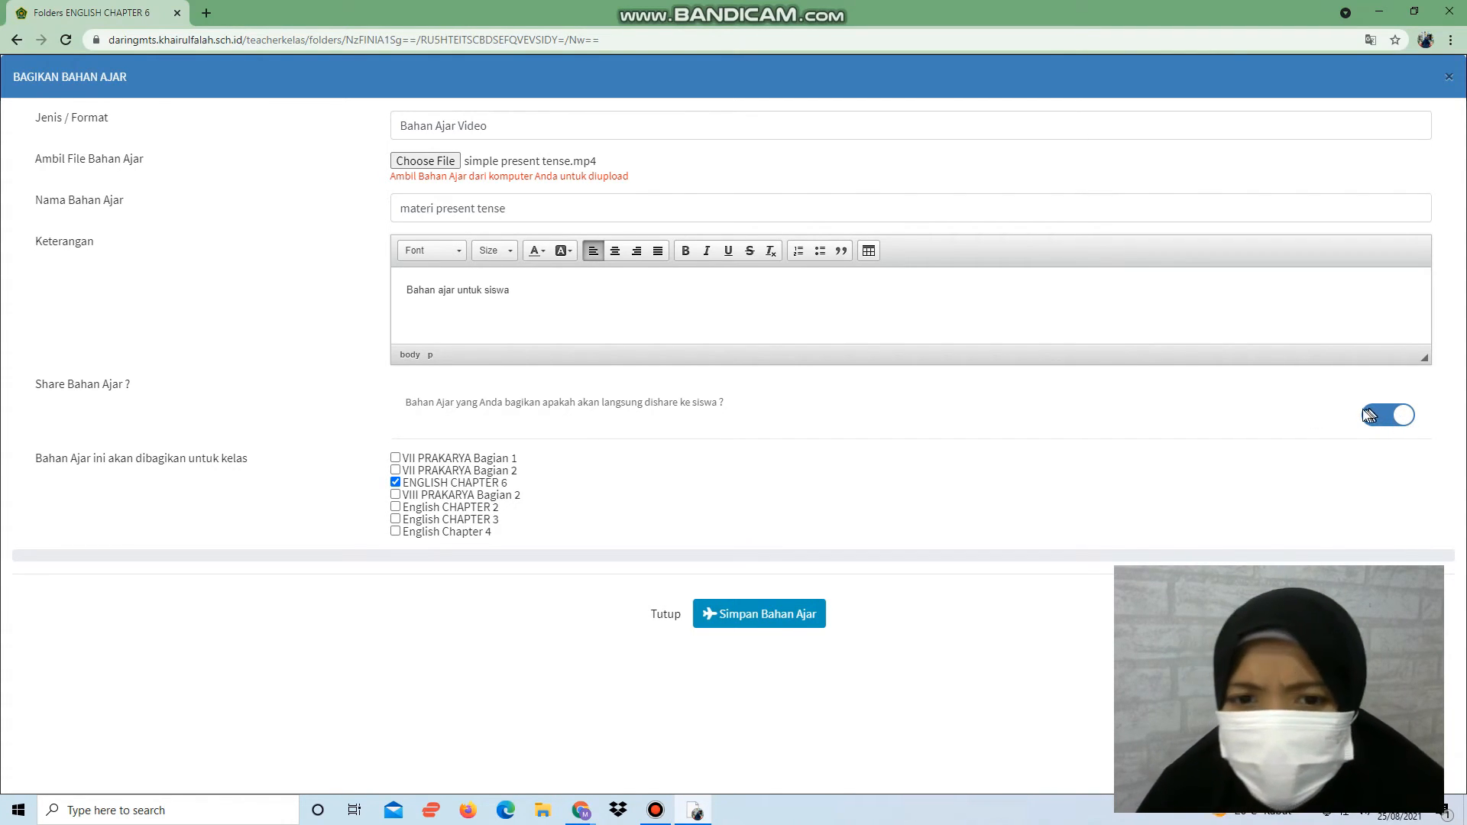
pyautogui.click(1370, 418)
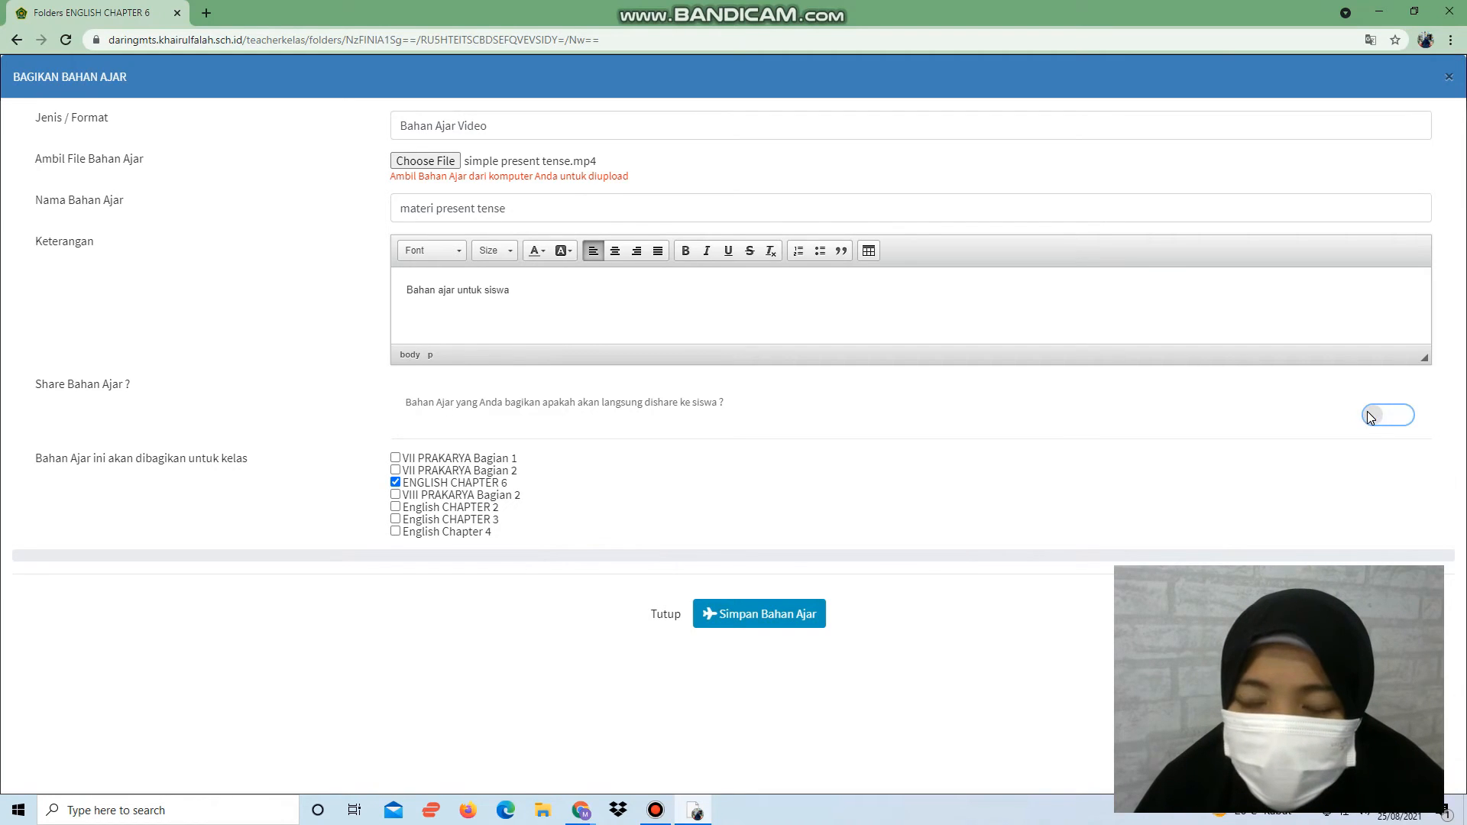
pyautogui.click(1390, 420)
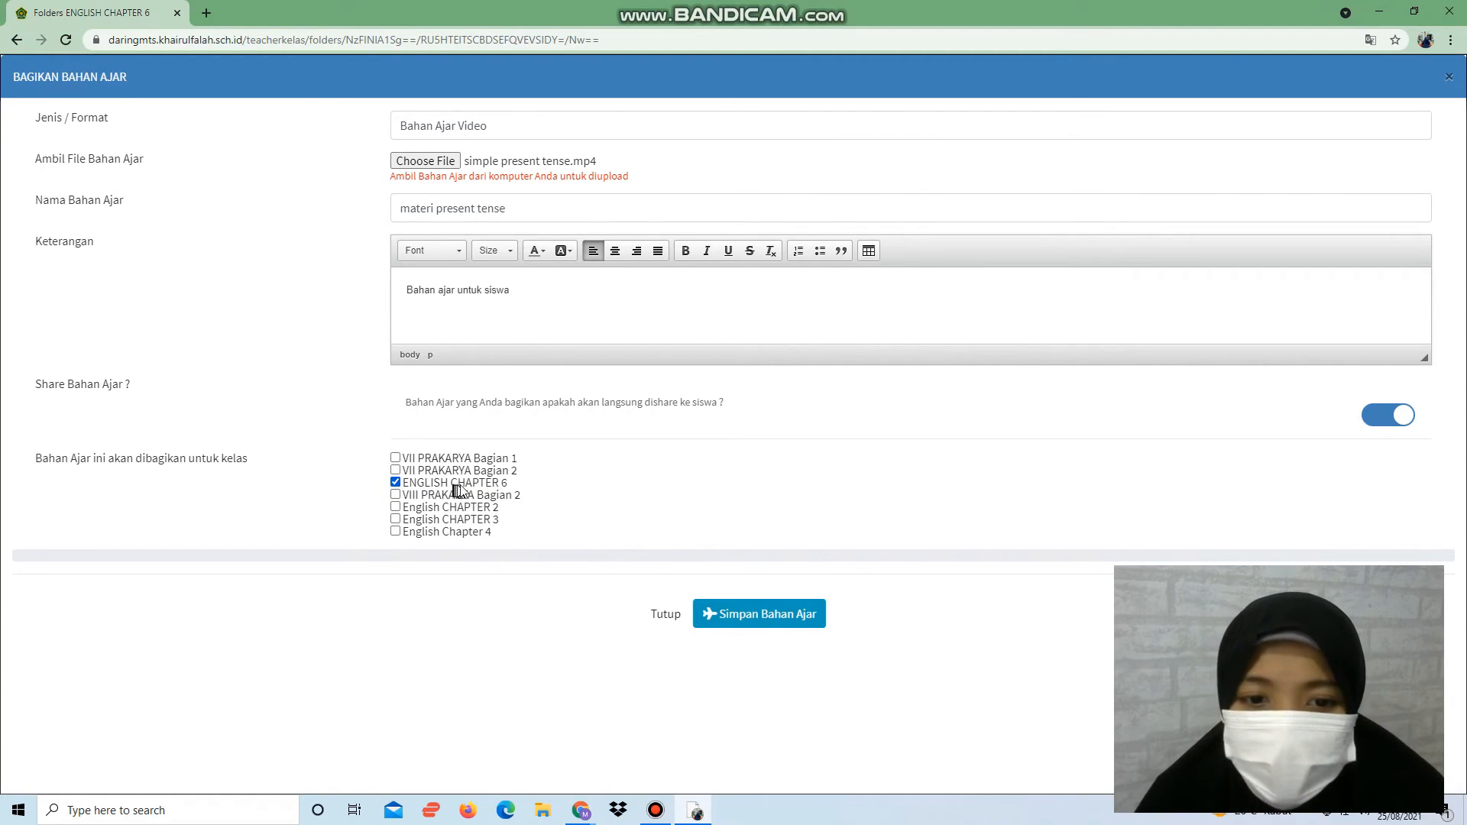
pyautogui.click(816, 632)
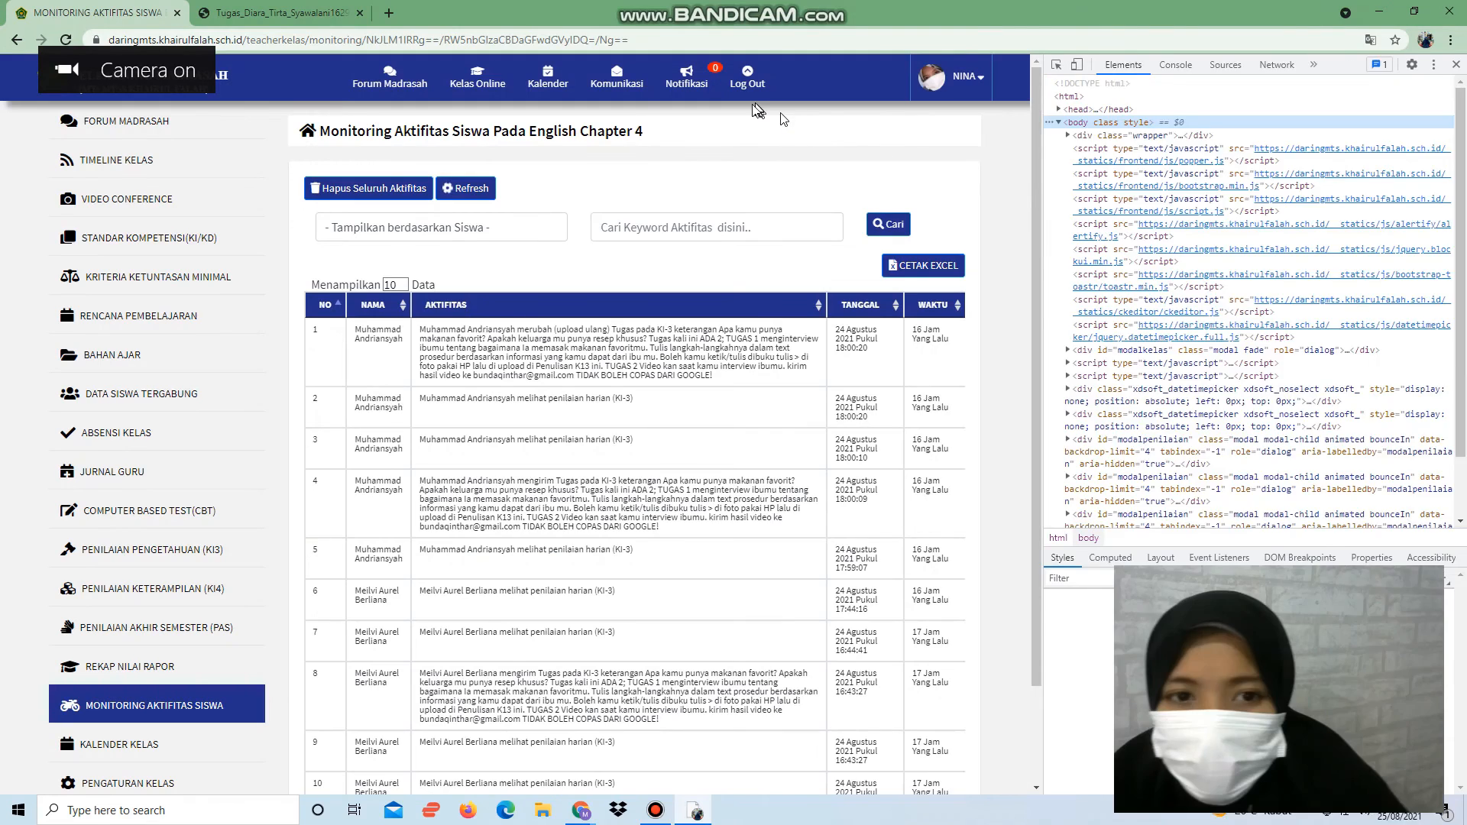
# Step: Close the browser's developer tools and examine the student activity log of English Chapter 4
pyautogui.click(1456, 64)
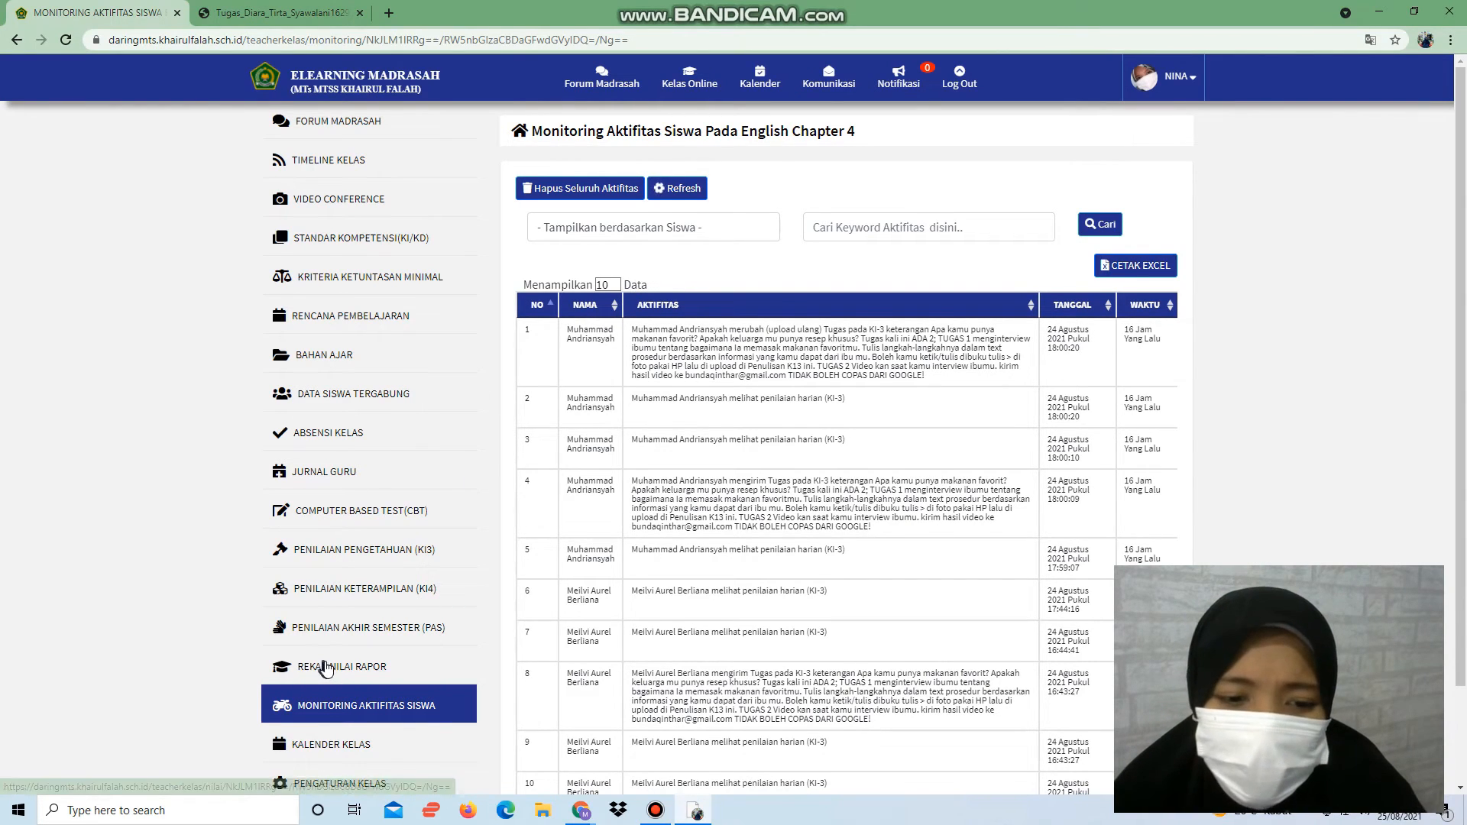
pyautogui.scroll(-1, 329, 669)
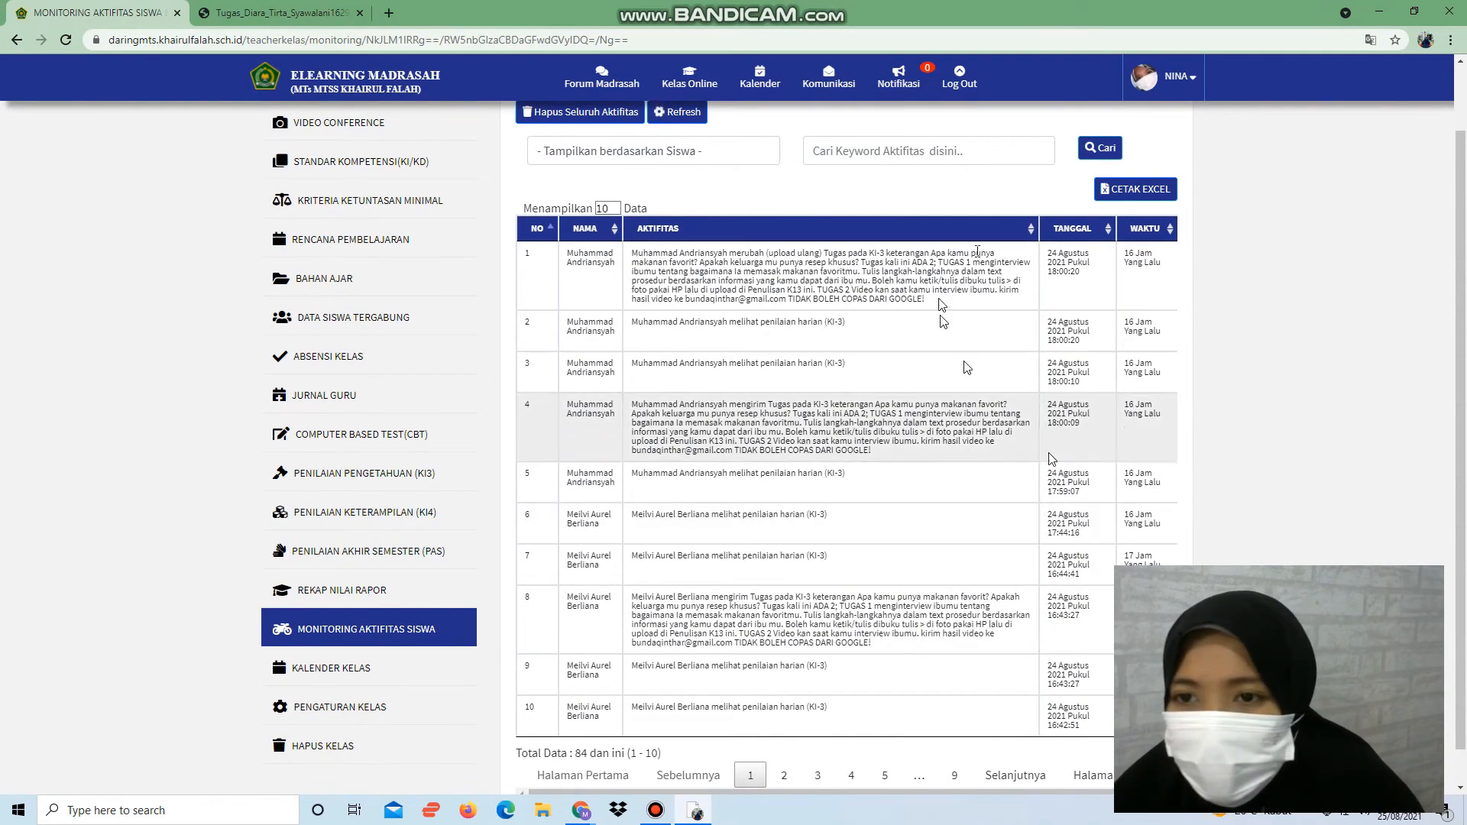
pyautogui.scroll(-1, 693, 264)
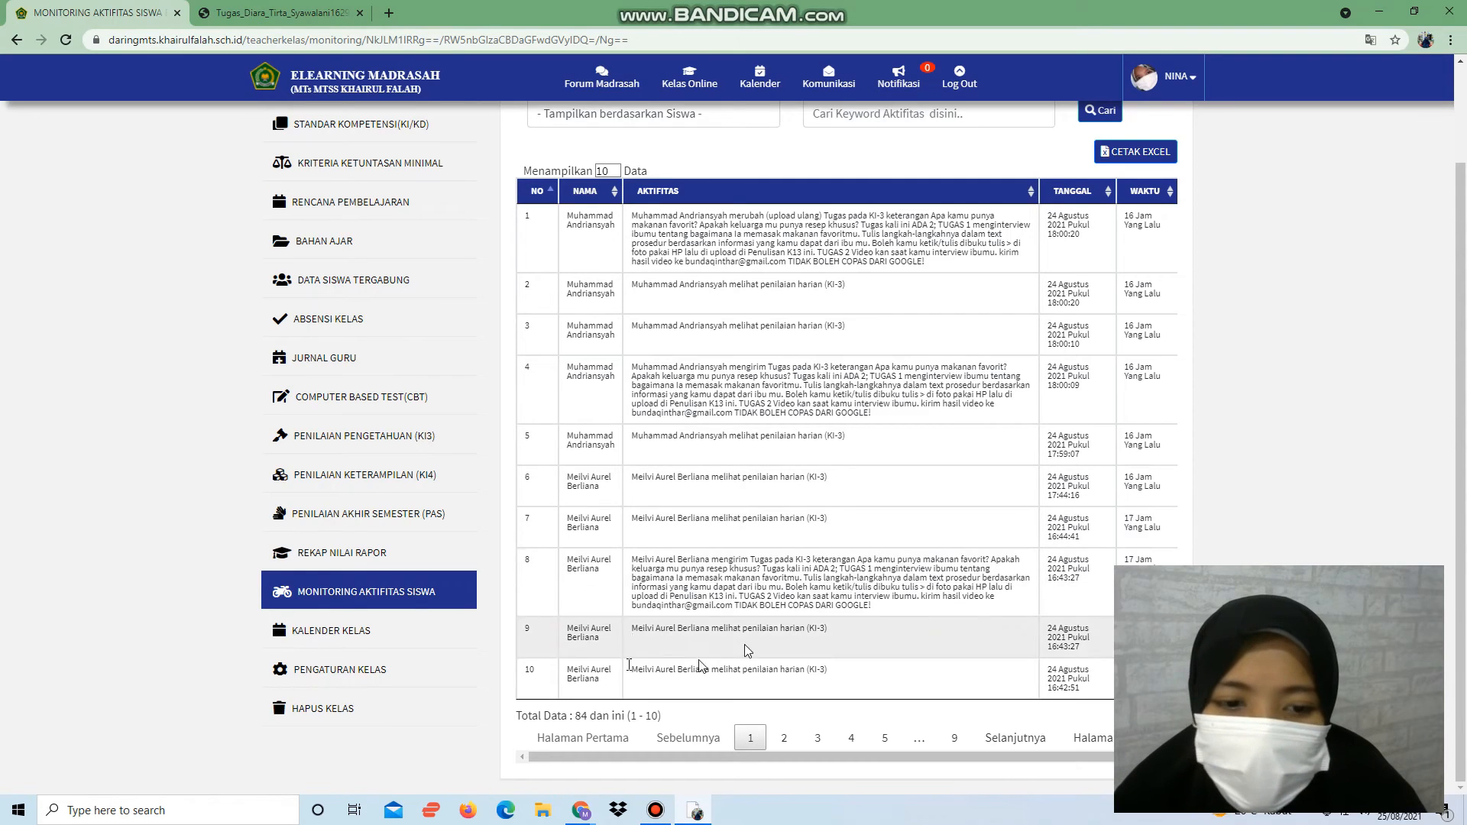
pyautogui.scroll(3, 420, 570)
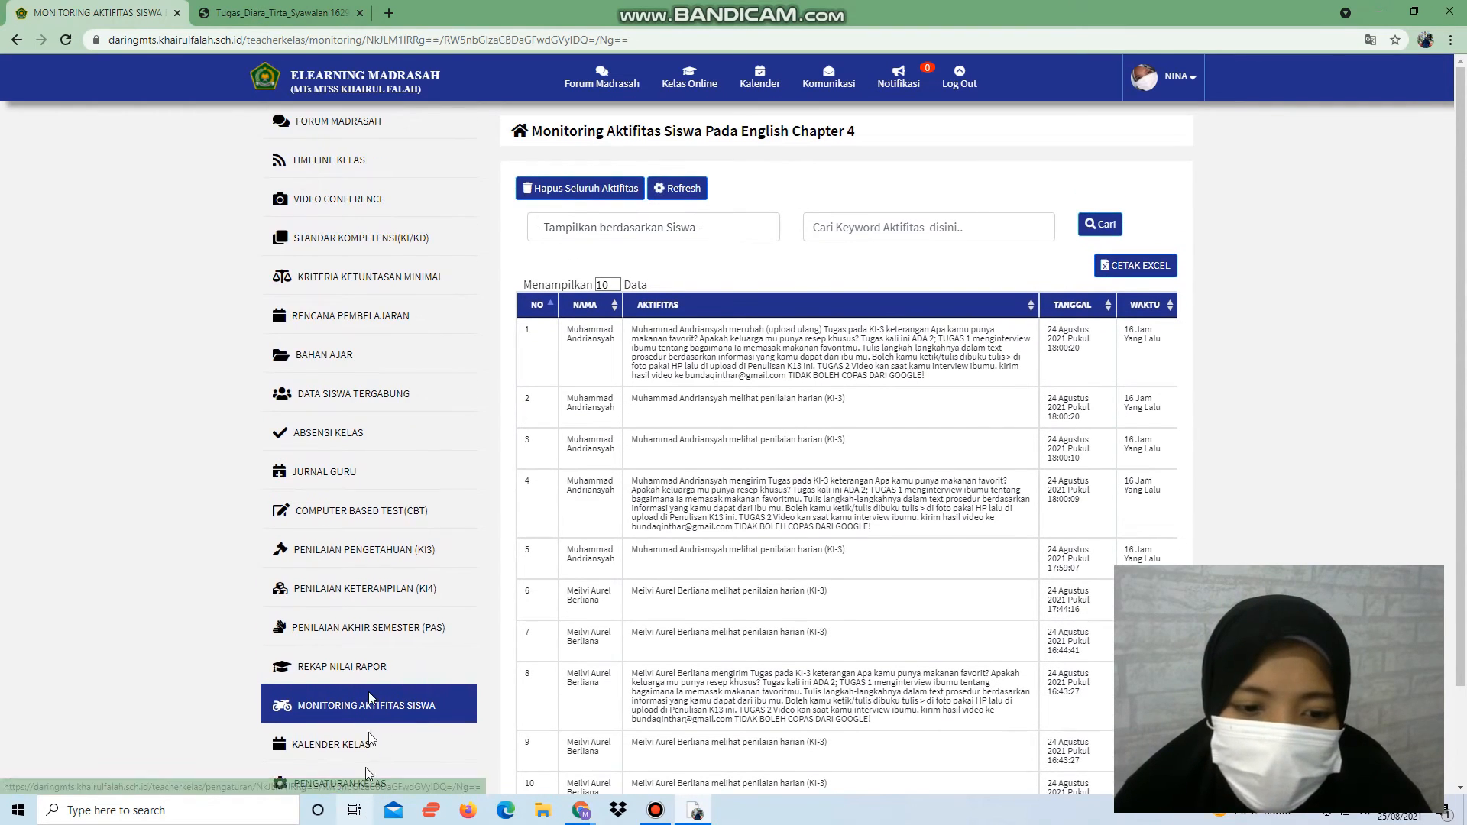
# Step: Open the class calendar of English Chapter 4 and look over its monthly schedule
pyautogui.scroll(-3, 370, 688)
pyautogui.click(358, 631)
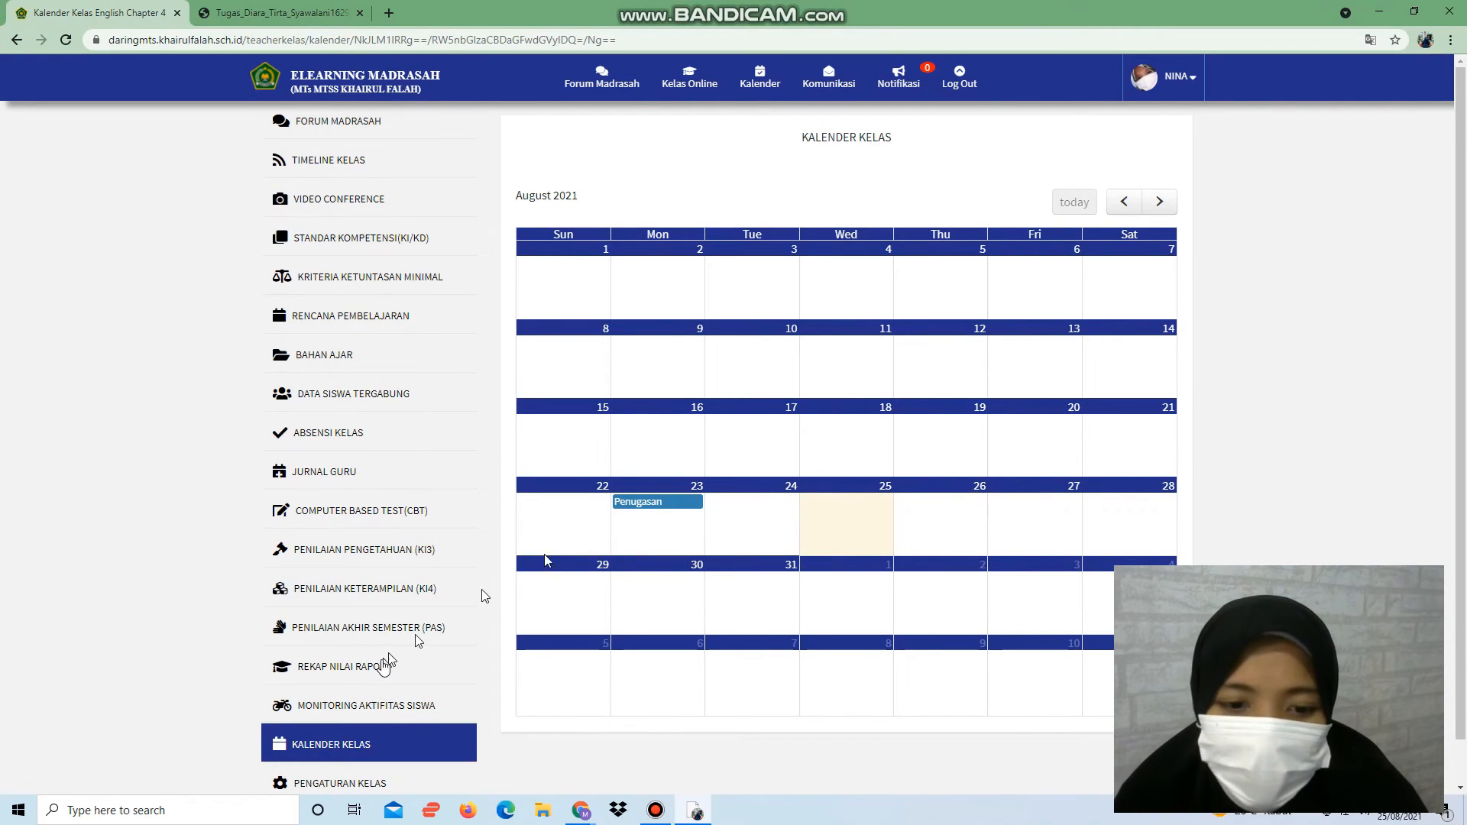
pyautogui.scroll(-1, 388, 661)
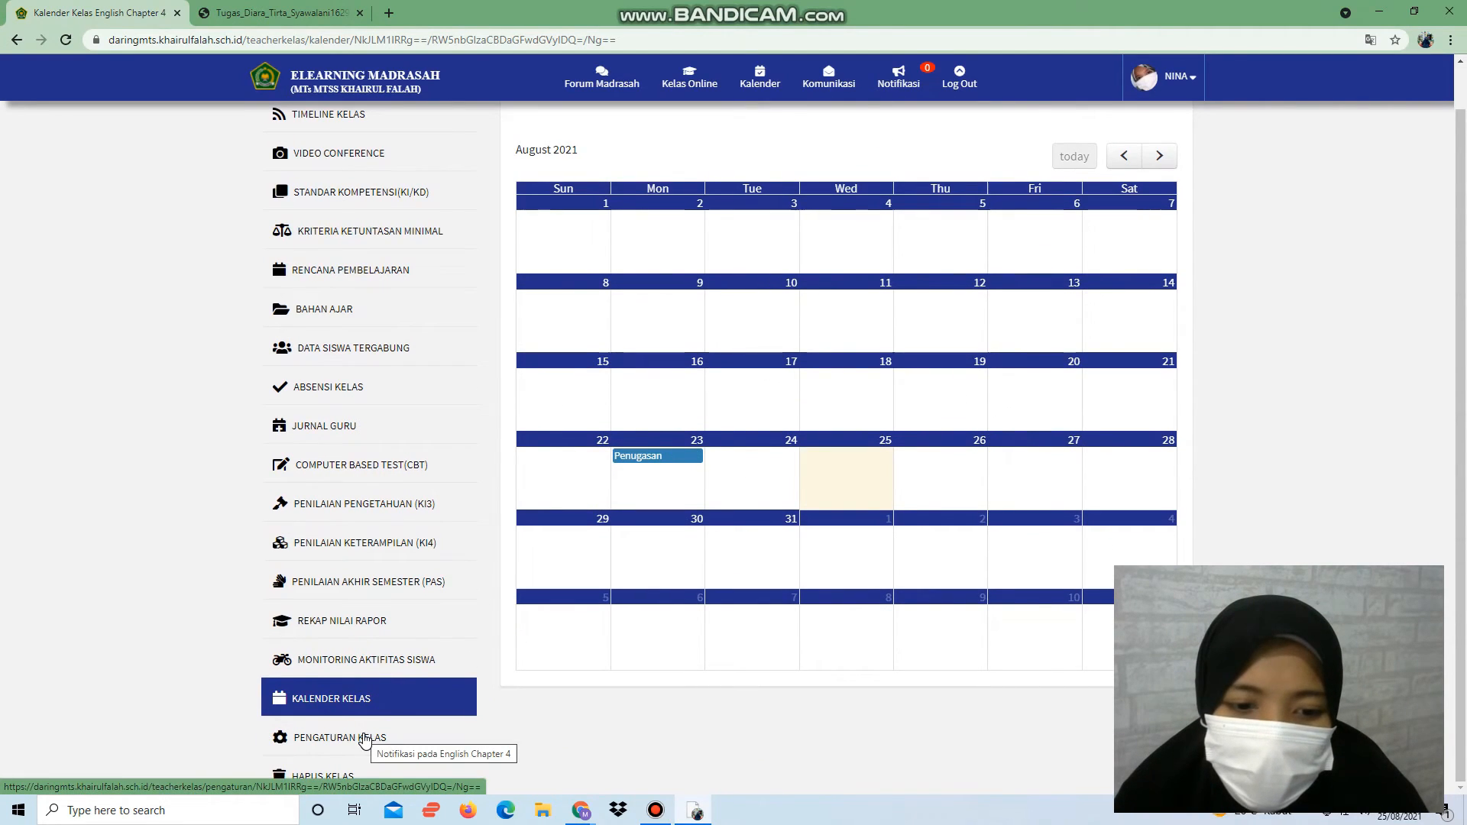
pyautogui.scroll(1, 491, 383)
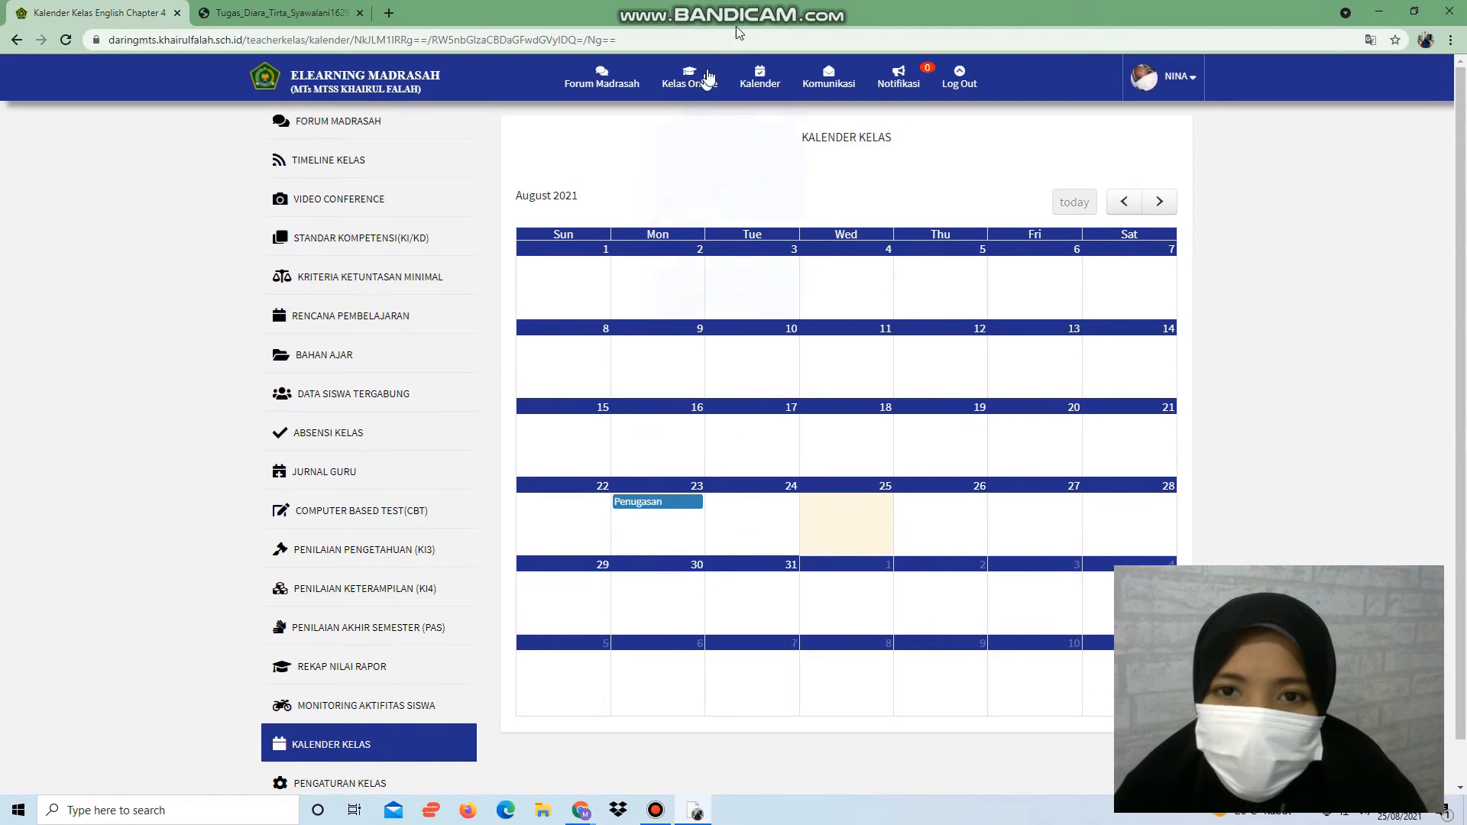
# Step: View the timeline page of ENGLISH CHAPTER 6 and that of English CHAPTER 3
pyautogui.moveTo(694, 85)
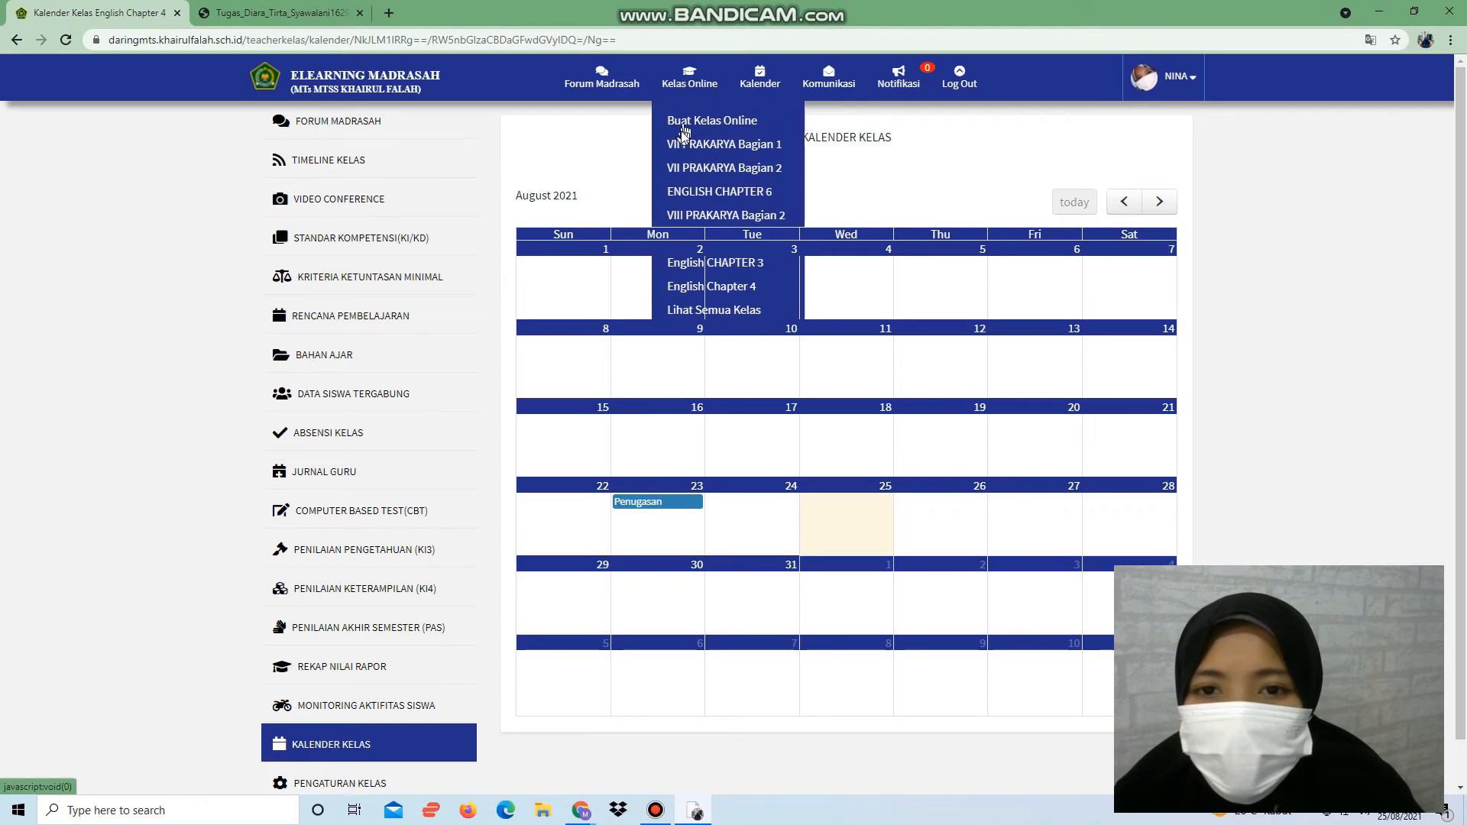
pyautogui.click(686, 190)
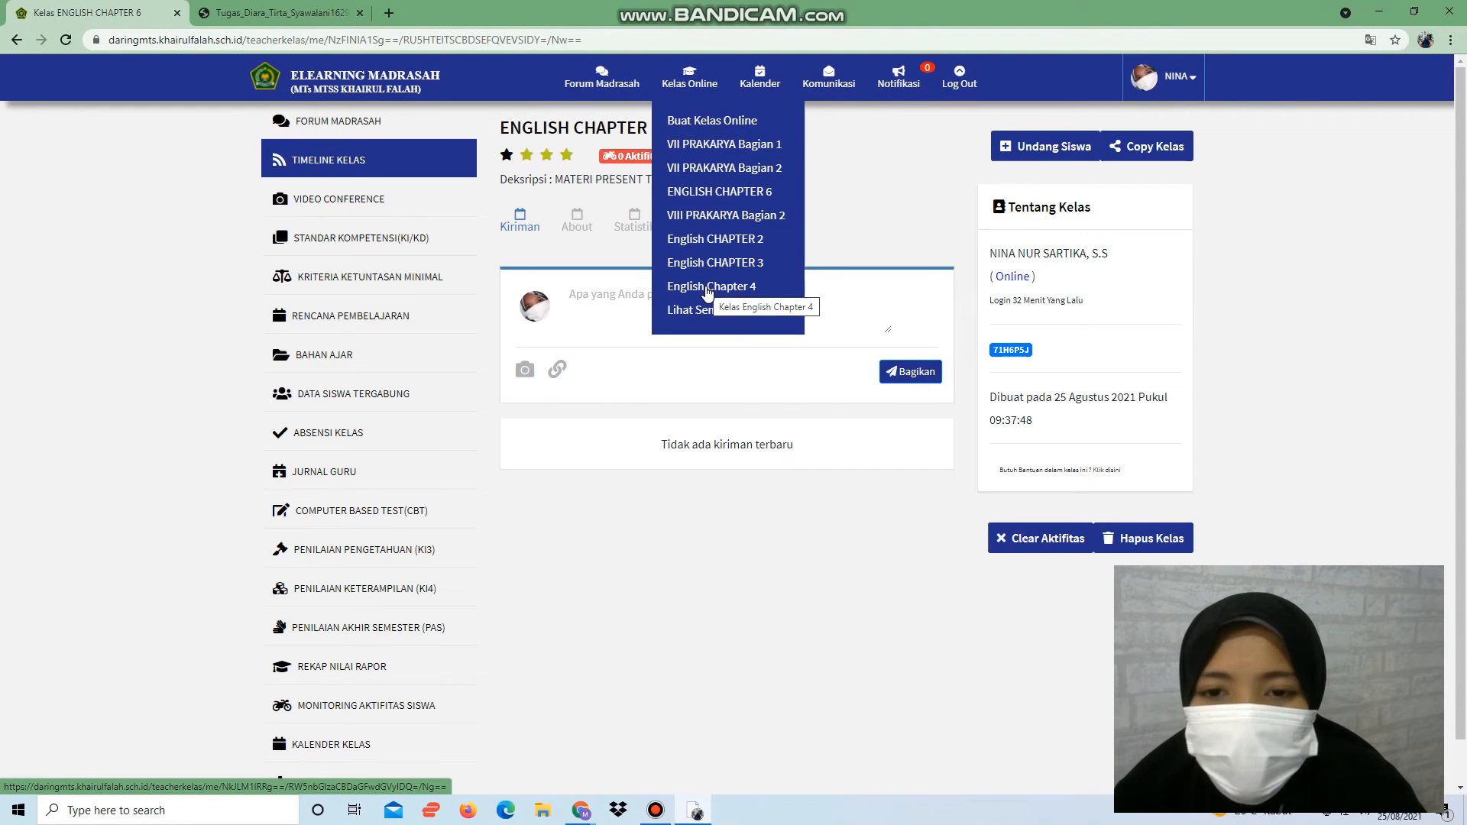
pyautogui.click(702, 262)
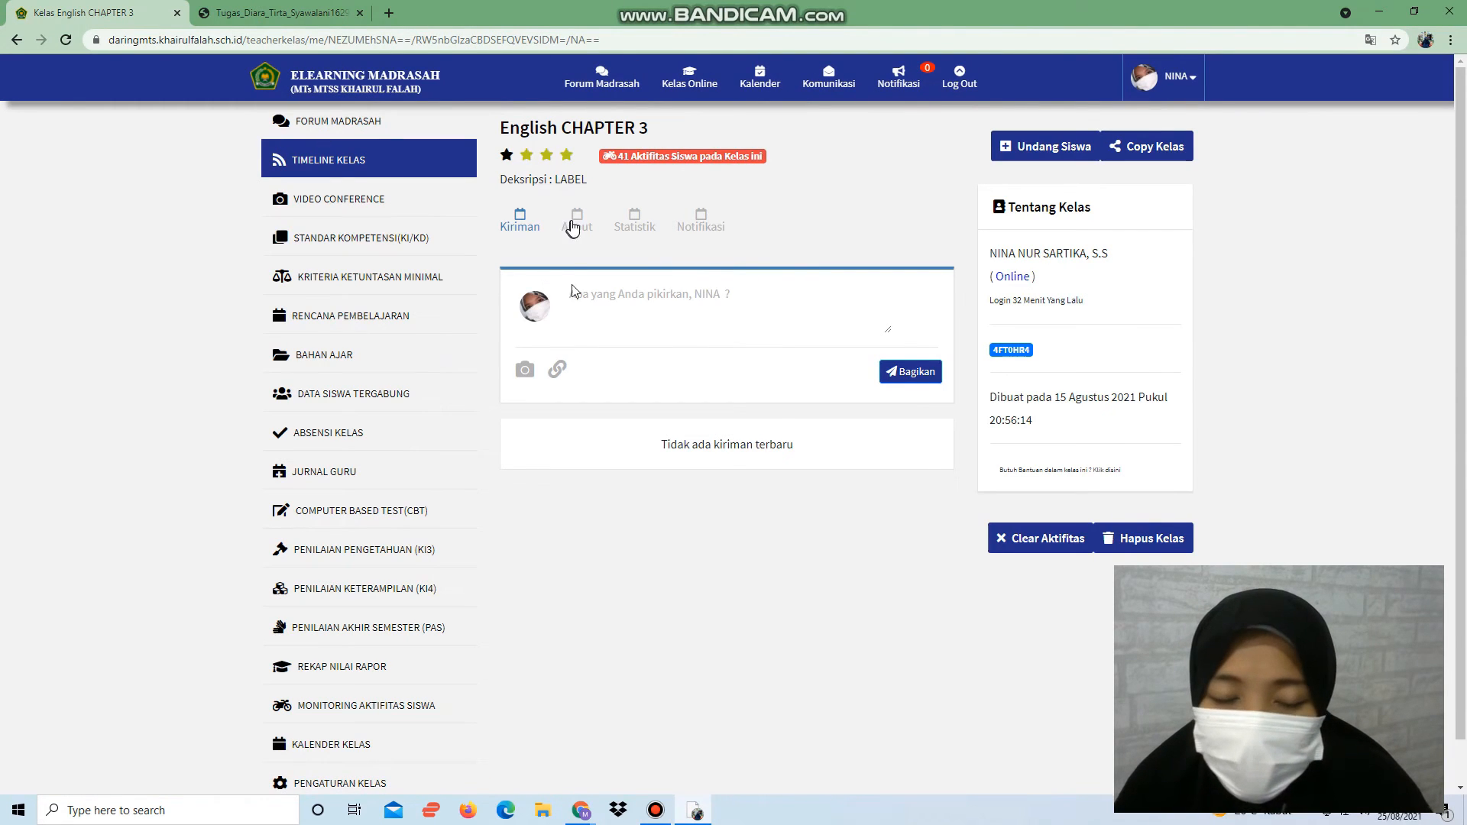
pyautogui.scroll(-1, 352, 641)
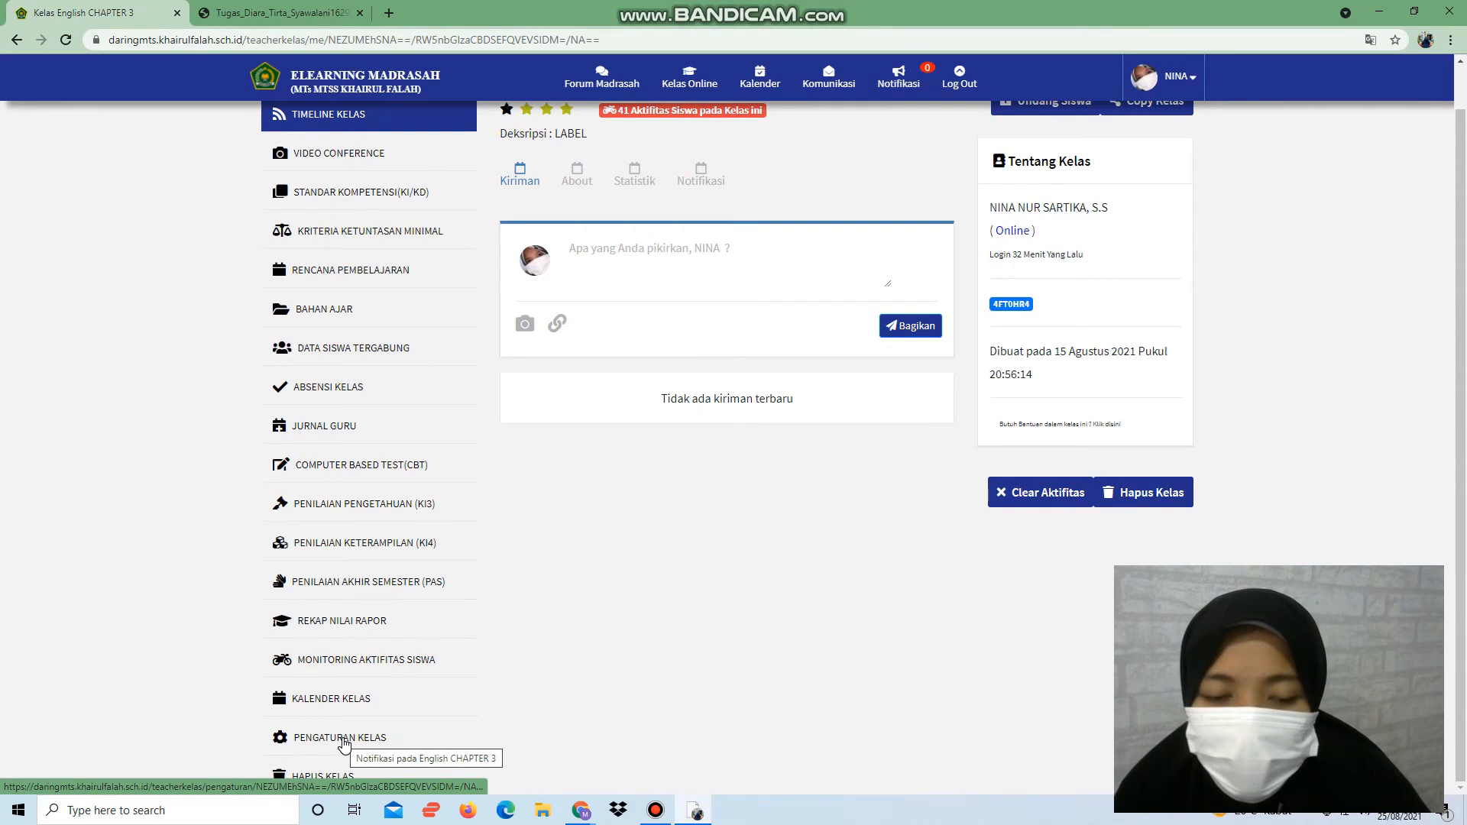
# Step: Open the class settings of English CHAPTER 3 and examine the form, including the available Rombel options
pyautogui.click(343, 738)
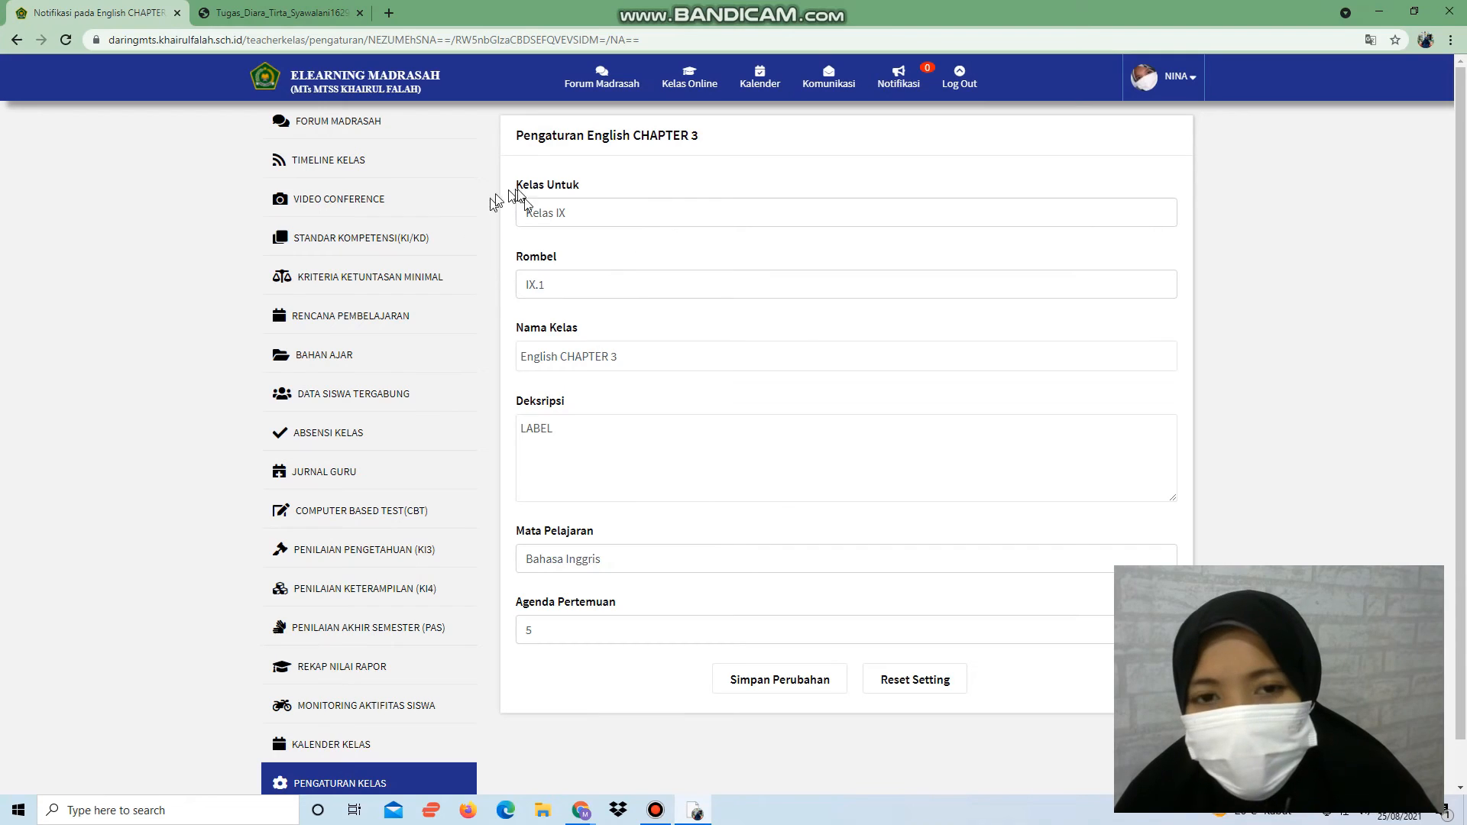
pyautogui.click(531, 287)
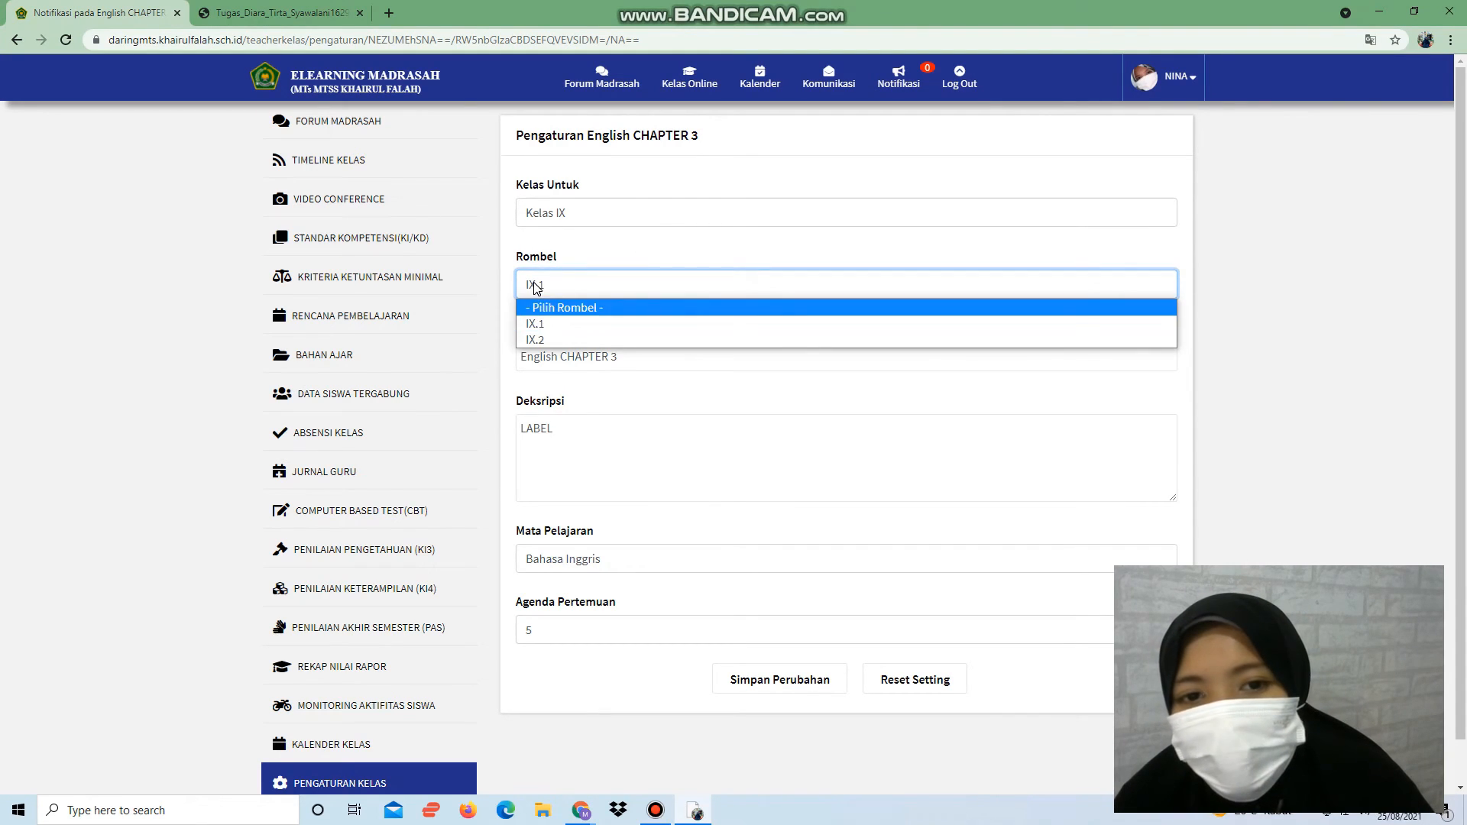
pyautogui.click(537, 288)
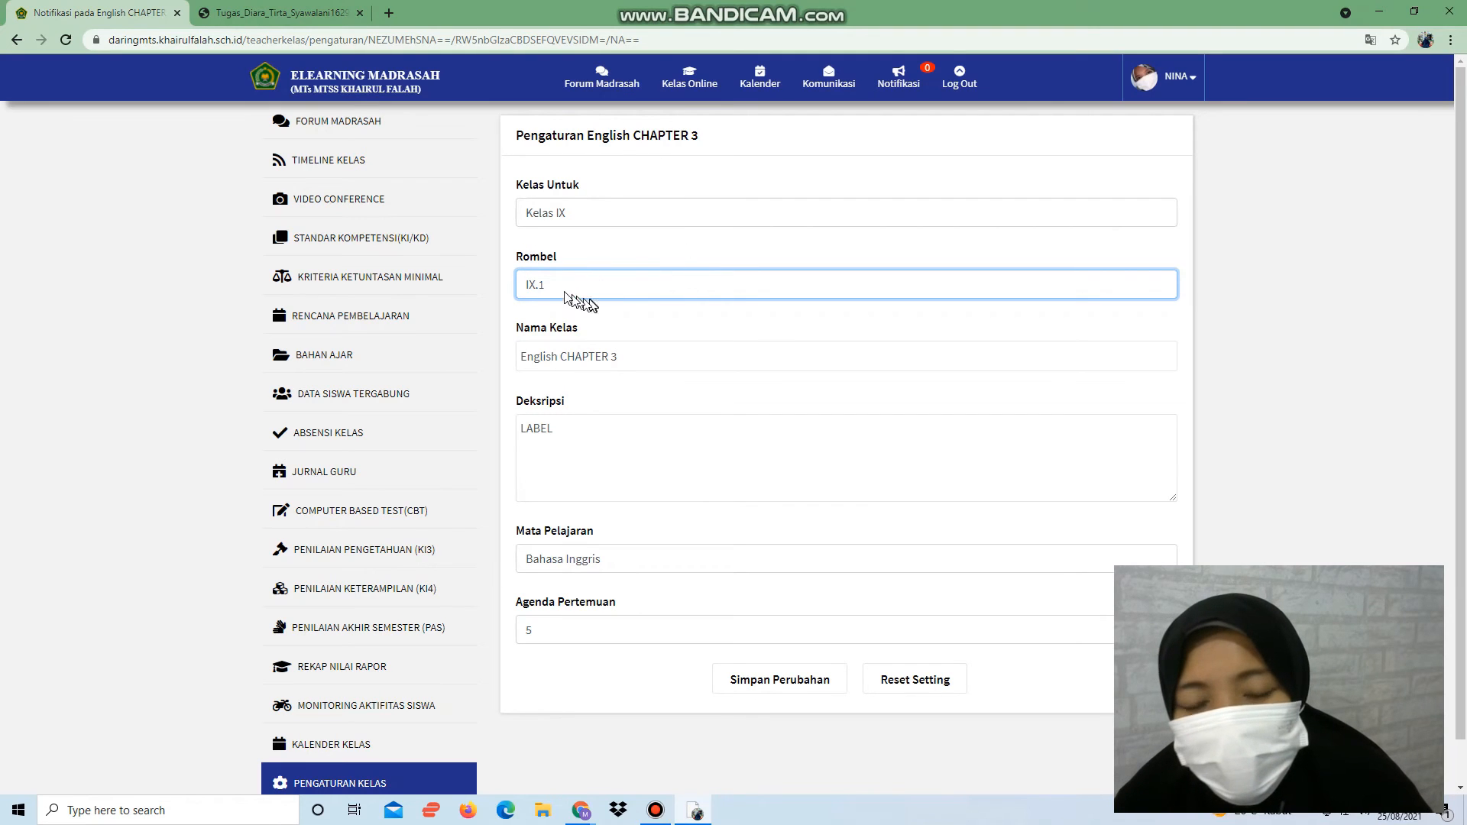
pyautogui.click(545, 286)
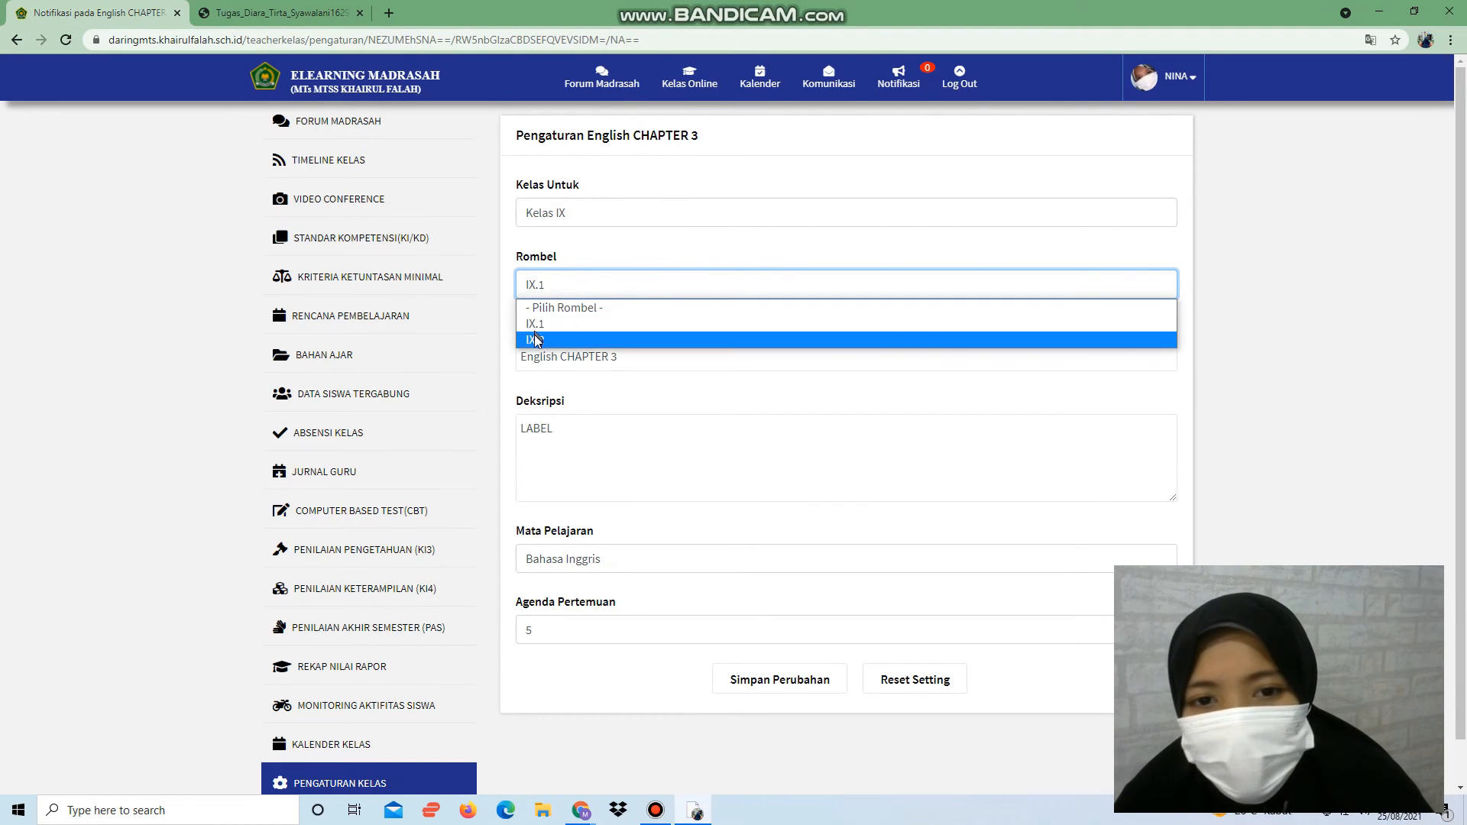
pyautogui.click(545, 291)
pyautogui.click(690, 76)
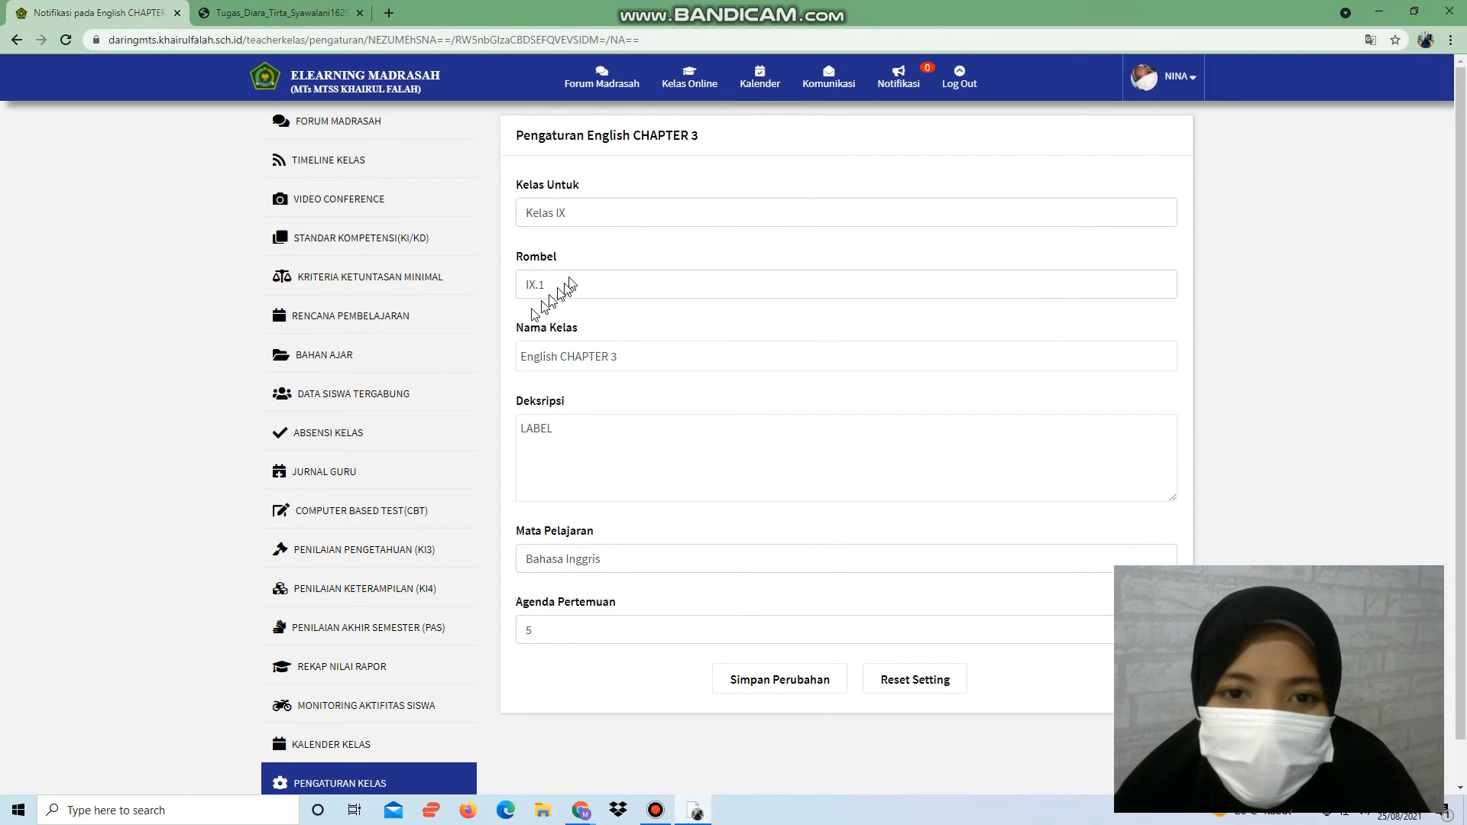
pyautogui.click(534, 287)
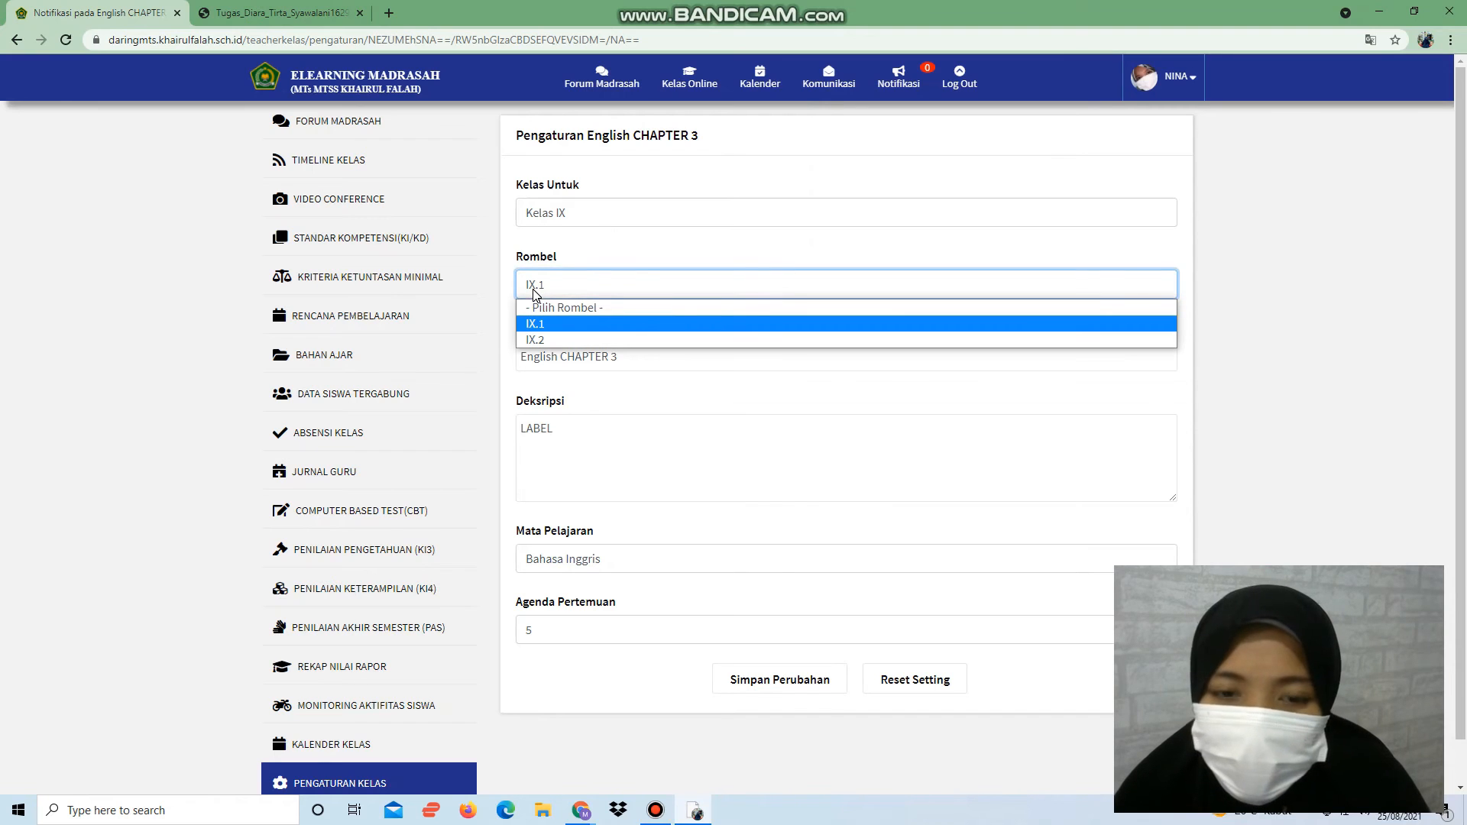
pyautogui.click(534, 293)
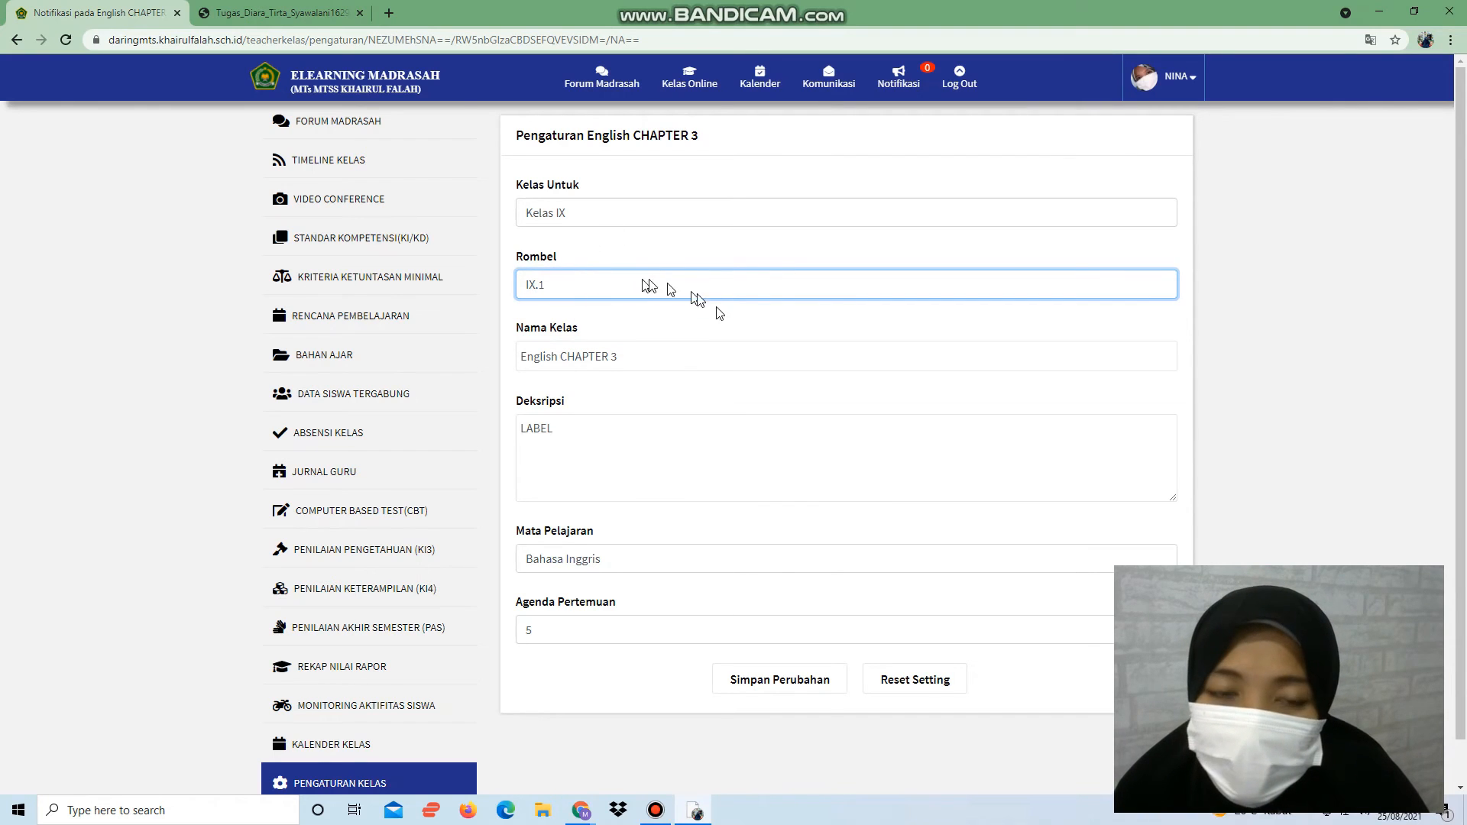
pyautogui.click(541, 289)
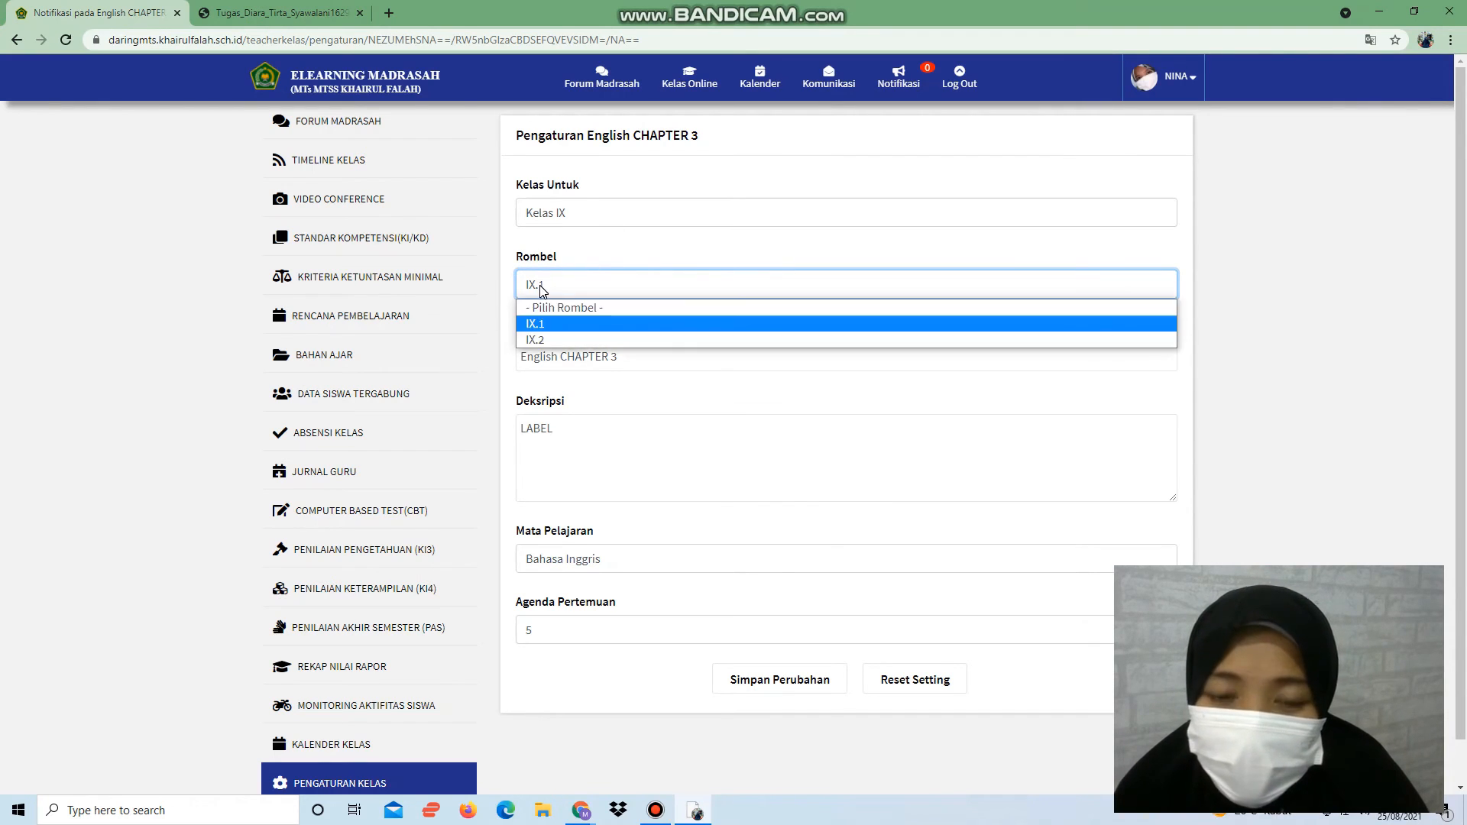
pyautogui.click(544, 291)
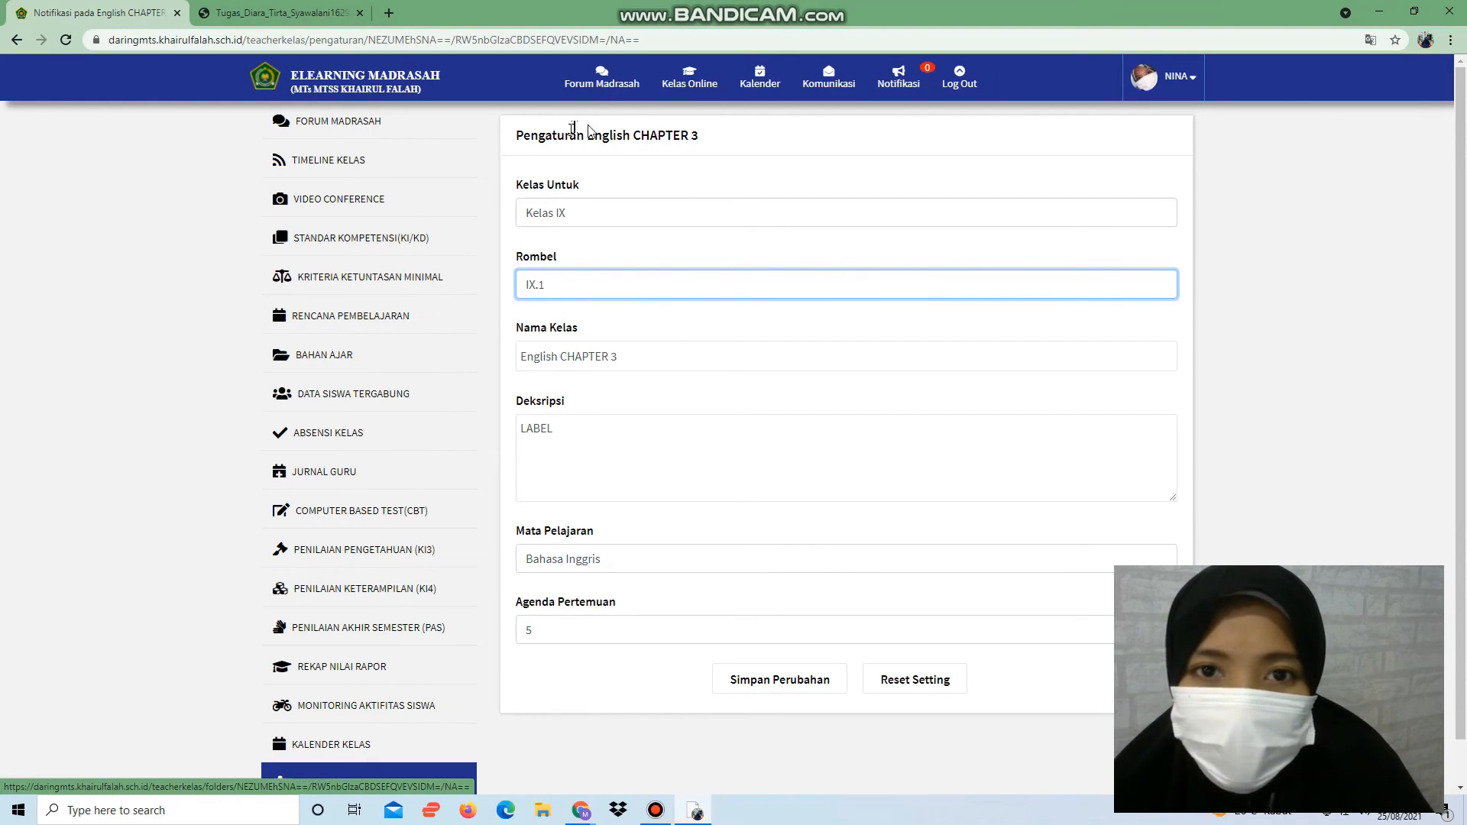
pyautogui.moveTo(689, 80)
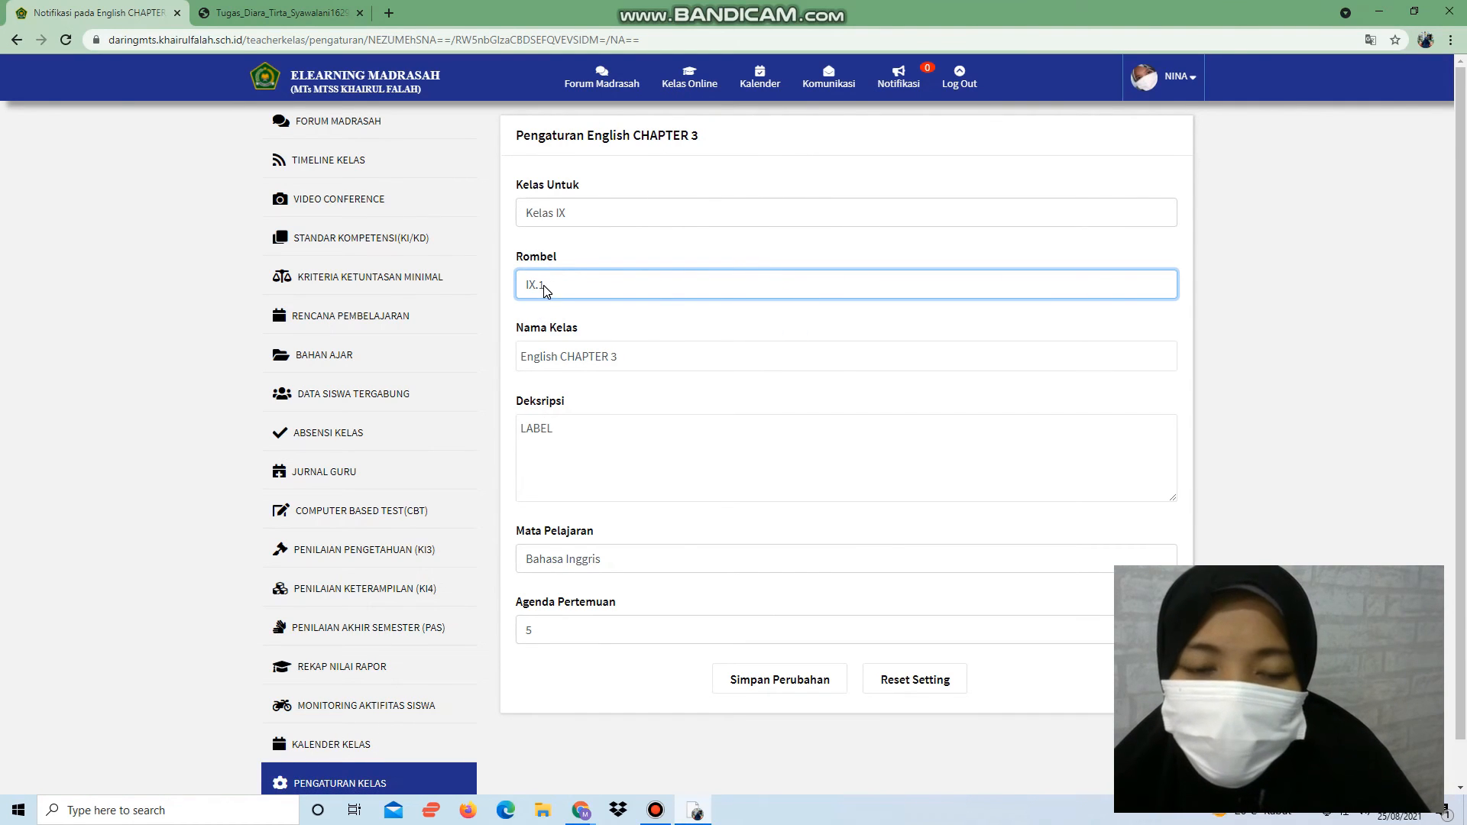
pyautogui.scroll(-1, 329, 672)
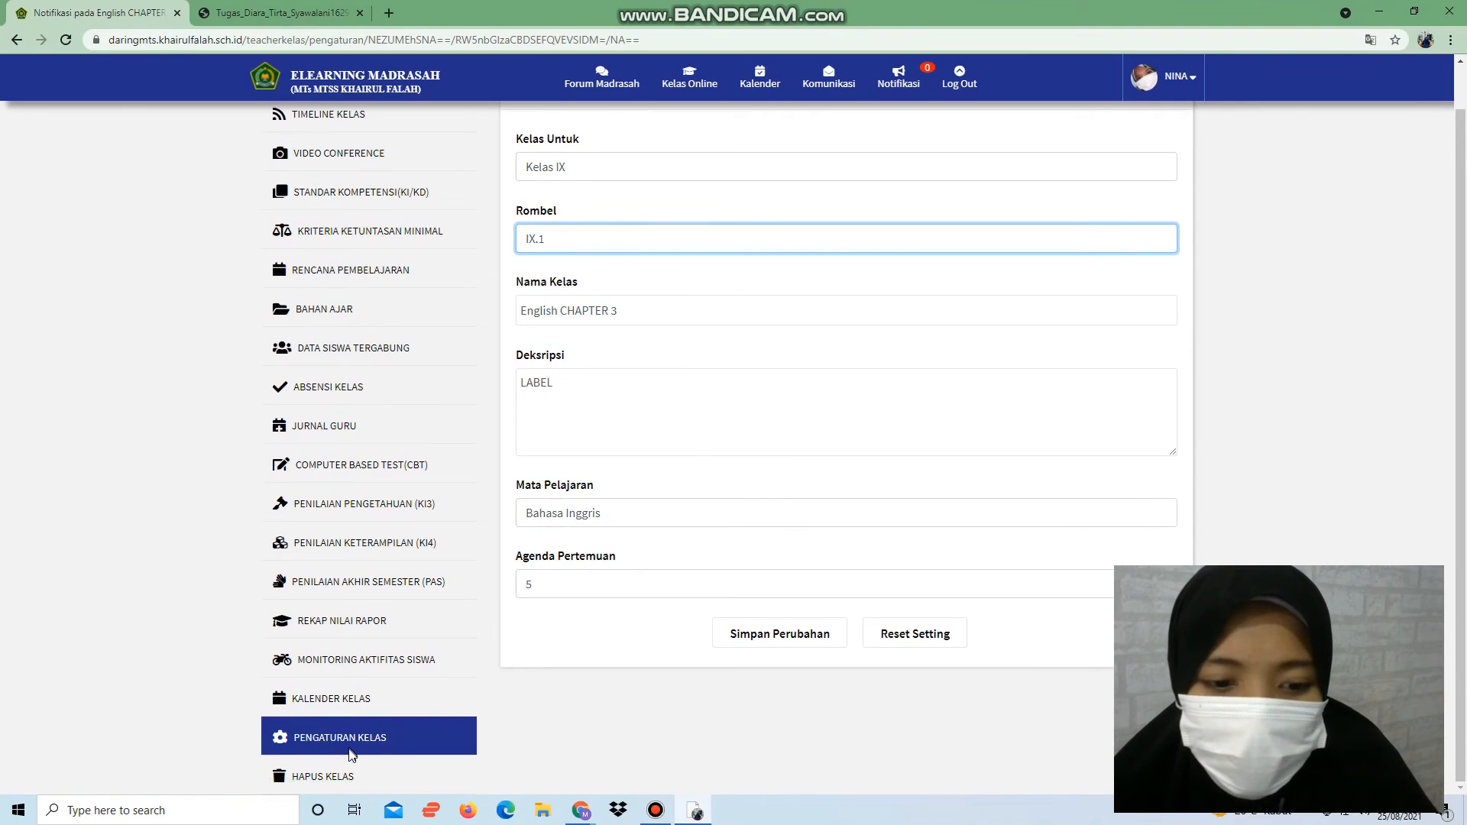
pyautogui.scroll(1, 352, 733)
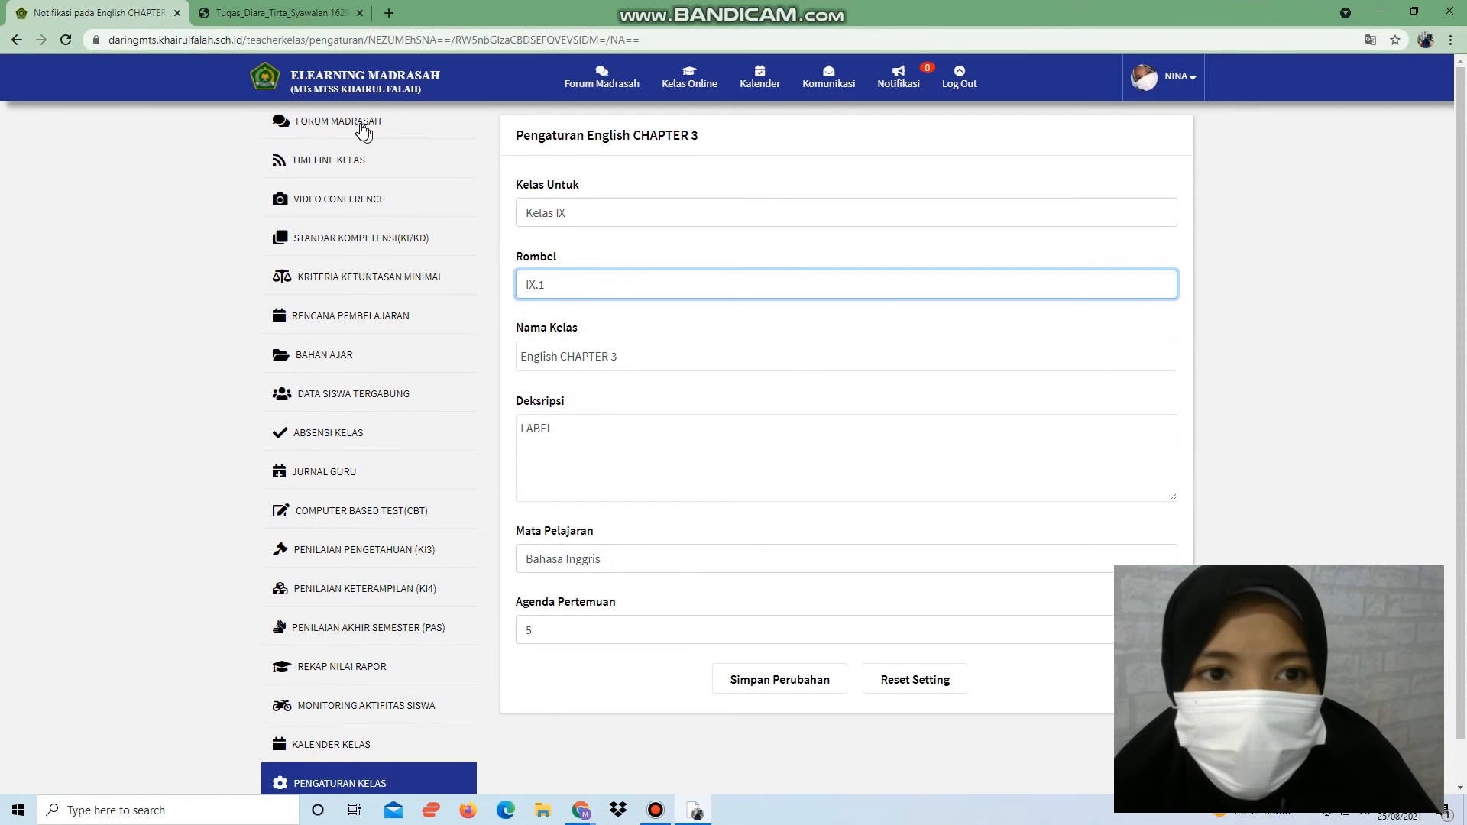
# Step: Return to the Forum Madrasah page and log out of the e-learning site
pyautogui.click(363, 129)
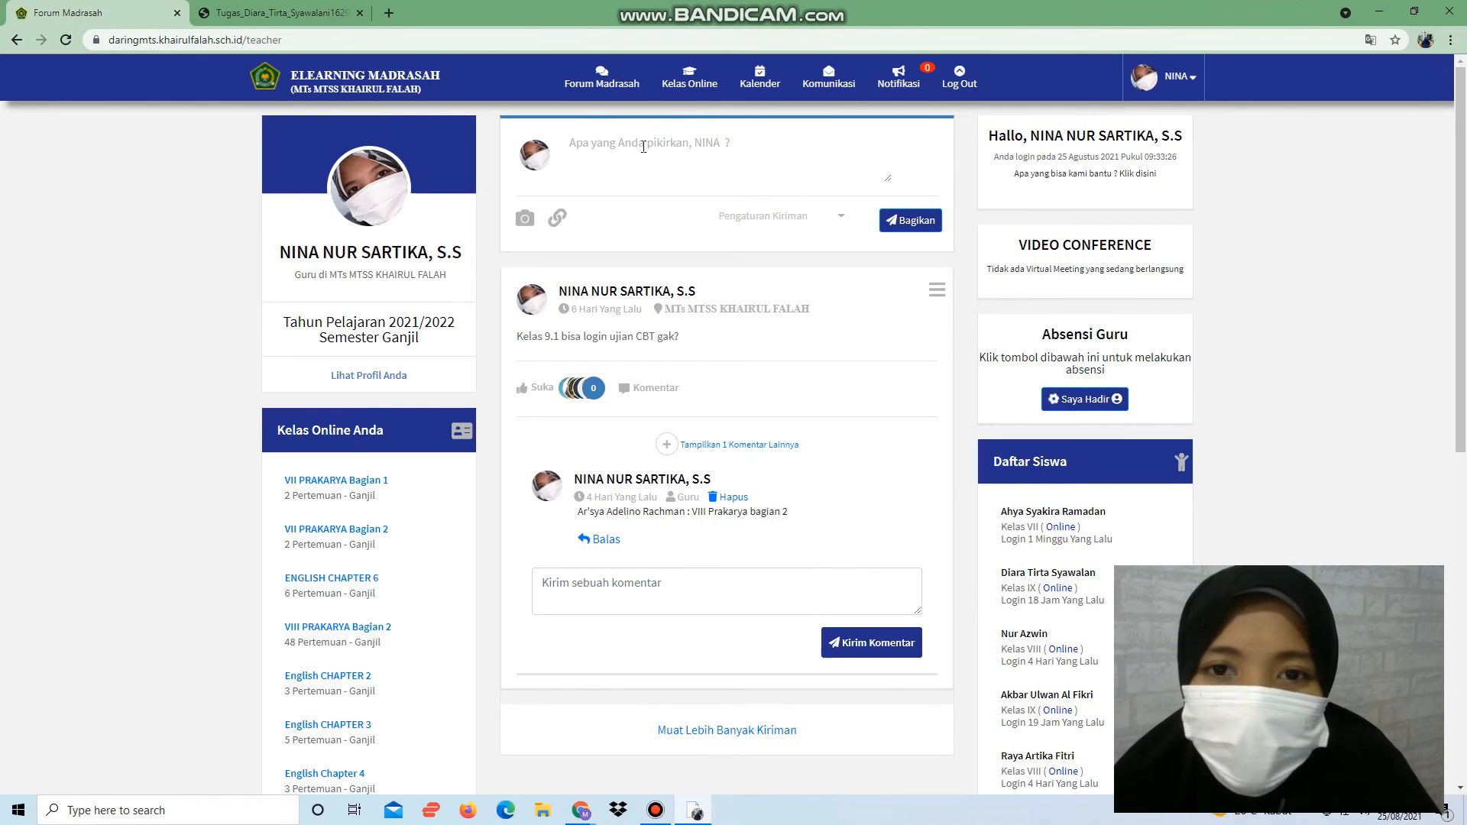
pyautogui.click(626, 158)
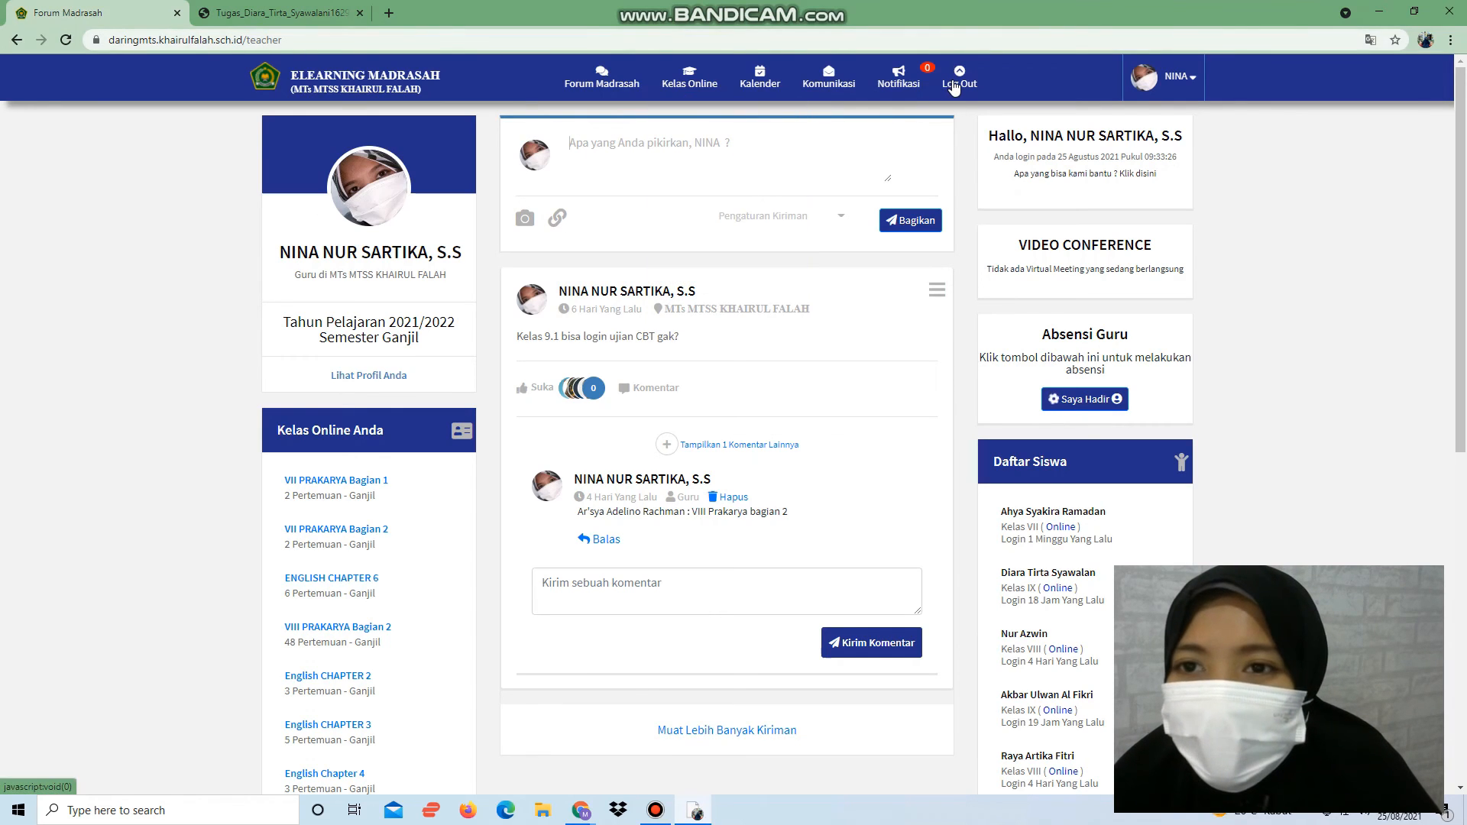
pyautogui.click(957, 83)
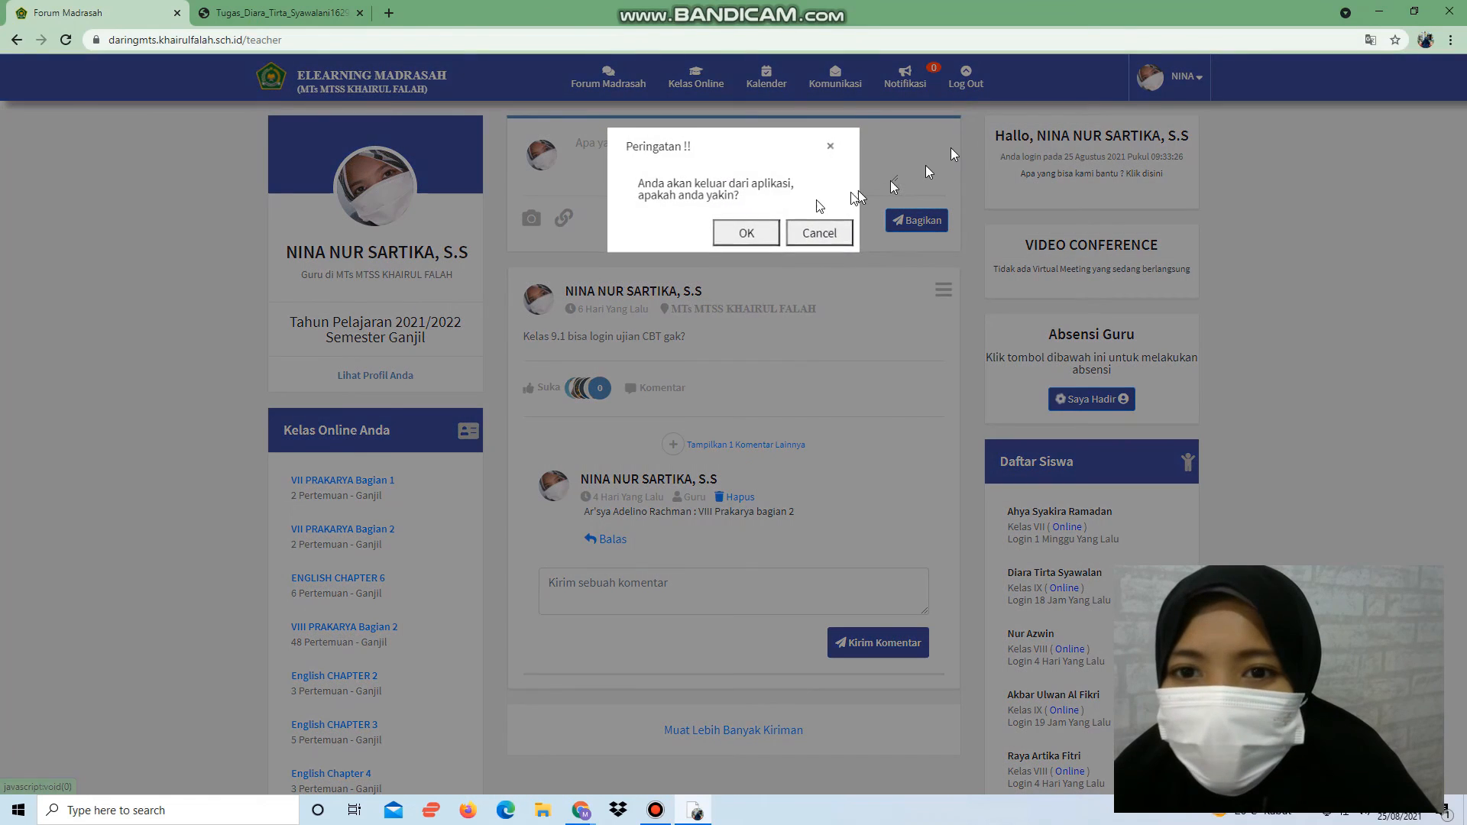
pyautogui.click(730, 240)
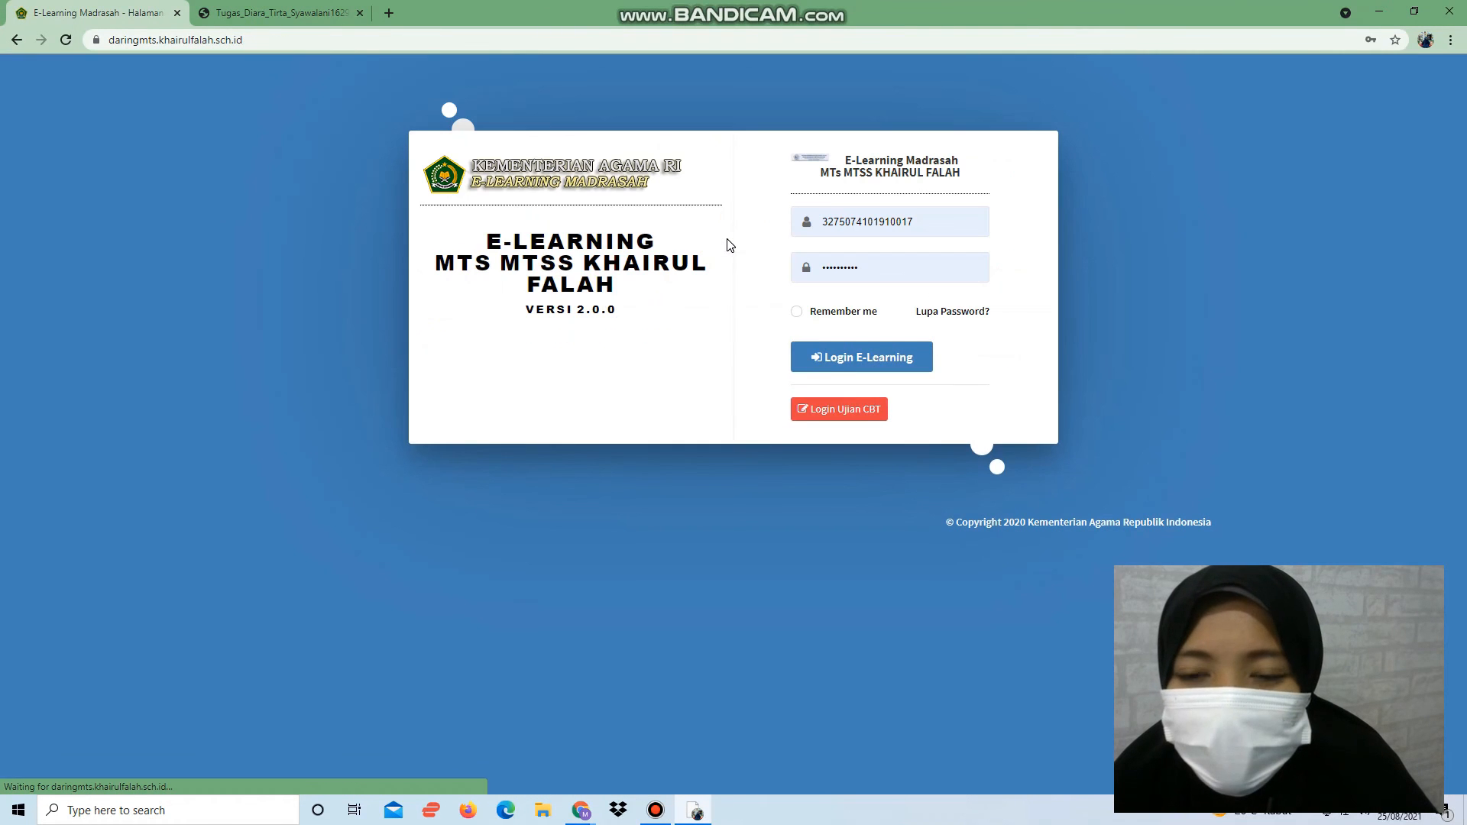